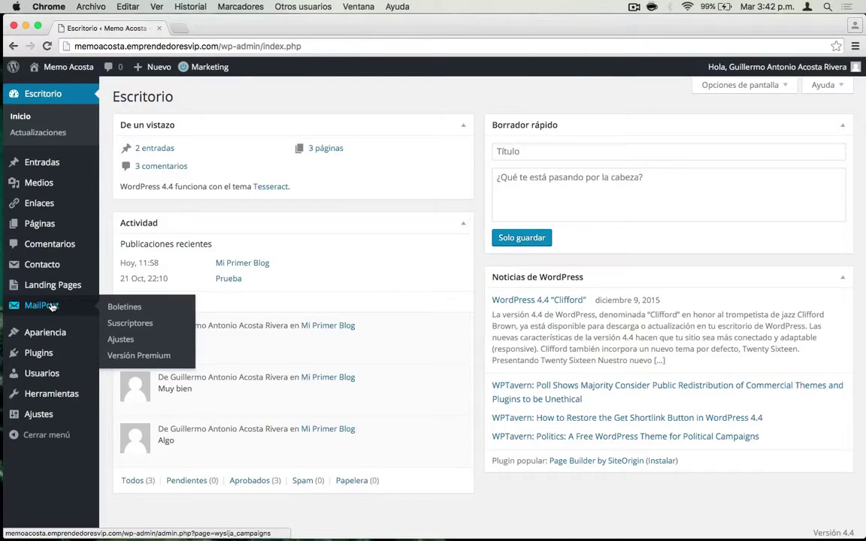
- Show the MailPoet Suscriptores list with the Libro Digital and Usuarios de Wordpress contacts
{"action": "left_click", "coordinate": [128, 326]}
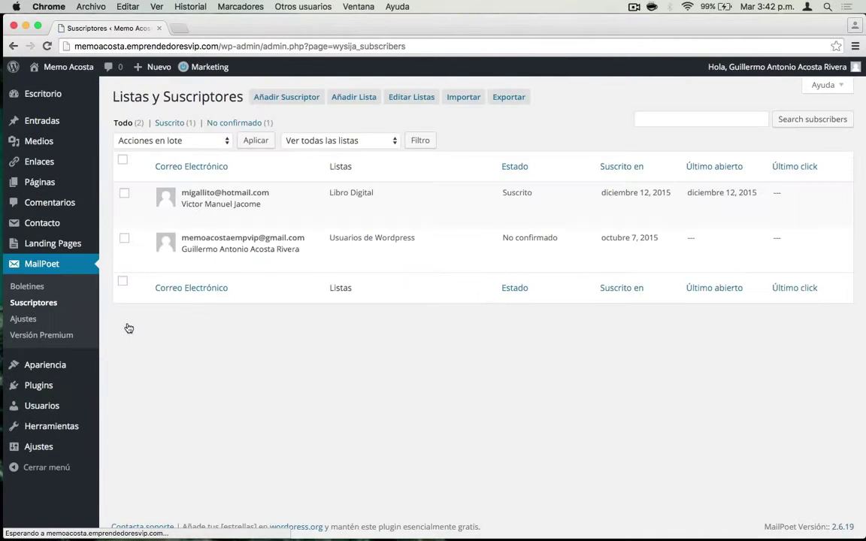
{"action": "mouse_move", "coordinate": [462, 218]}
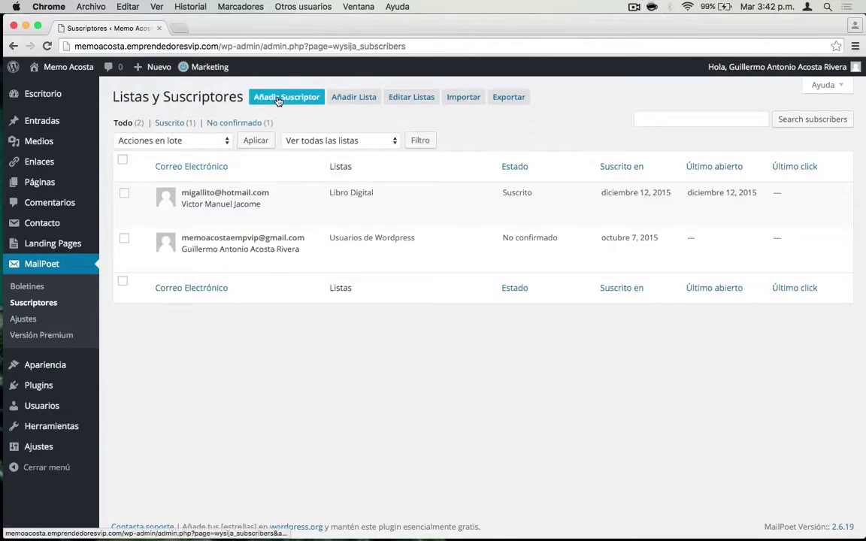
- Start a new subscriber list and name it Conóceme
{"action": "left_click", "coordinate": [344, 99]}
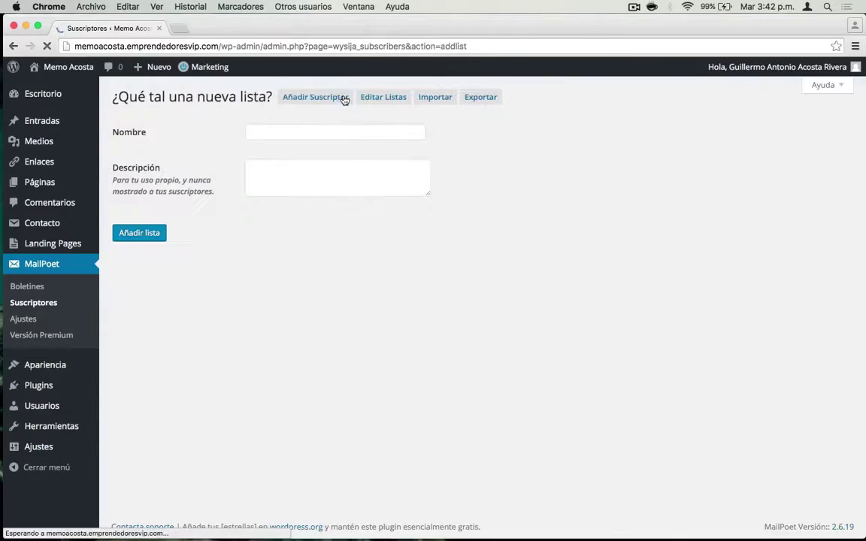
{"action": "left_click", "coordinate": [286, 131]}
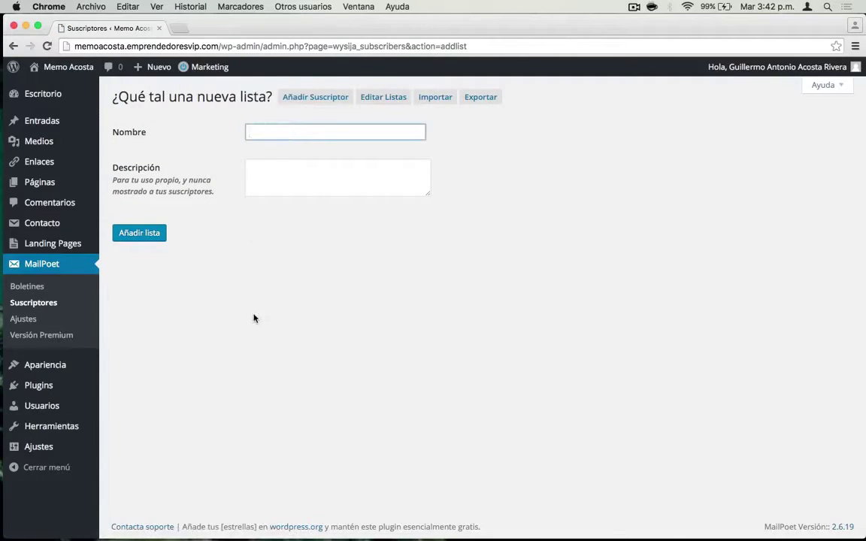
{"action": "type", "text": "Conoceme"}
{"action": "key", "text": "Left"}
{"action": "key", "text": "Left"}
- Describe the list as 'Te enviare mi curso personal para aprender como ganar dinero en internet.'
{"action": "left_click", "coordinate": [285, 181]}
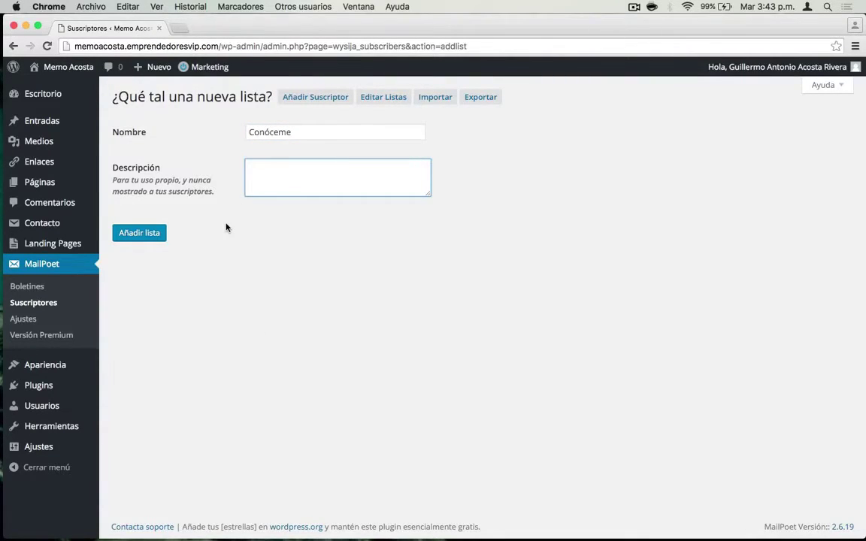
{"action": "type", "text": "re"}
{"action": "key", "text": "BackSpace"}
{"action": "key", "text": "BackSpace"}
{"action": "type", "text": "te"}
{"action": "key", "text": "BackSpace"}
{"action": "key", "text": "BackSpace"}
{"action": "type", "text": "Te enviare mi curso personal"}
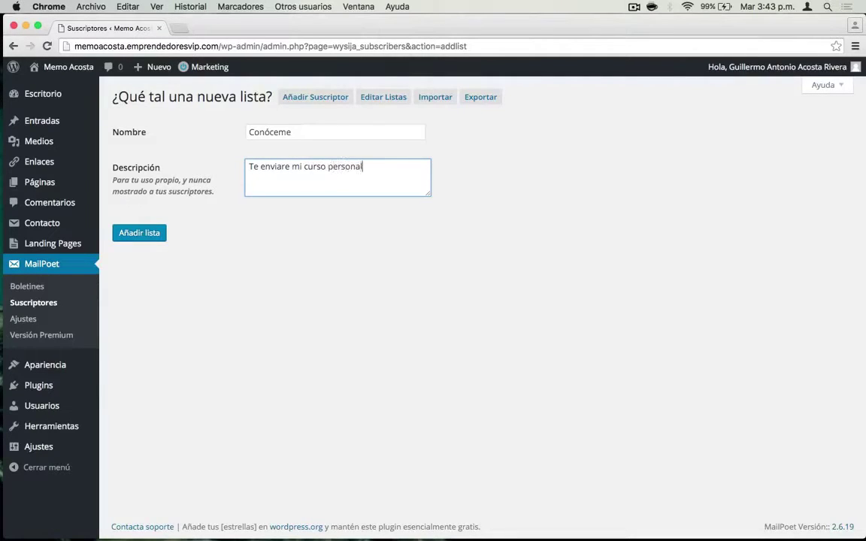
{"action": "type", "text": " para aprender com"}
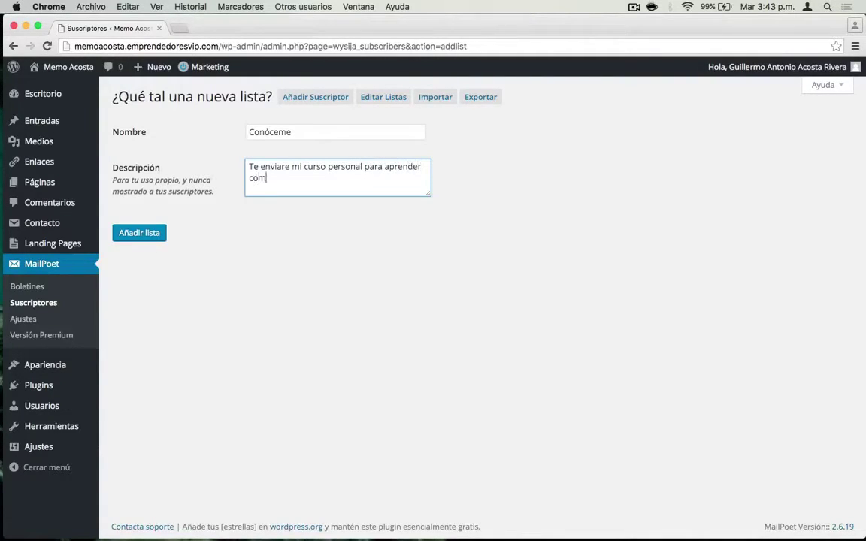
{"action": "type", "text": "o ganar dinero en internet"}
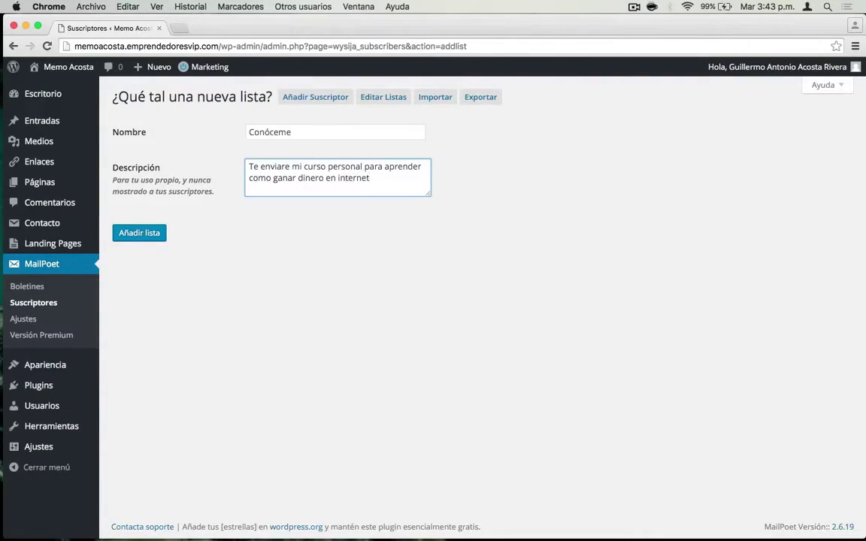
{"action": "type", "text": "."}
- Add the Conóceme list so it appears in the lists table with 0 subscribers
{"action": "left_click", "coordinate": [147, 238]}
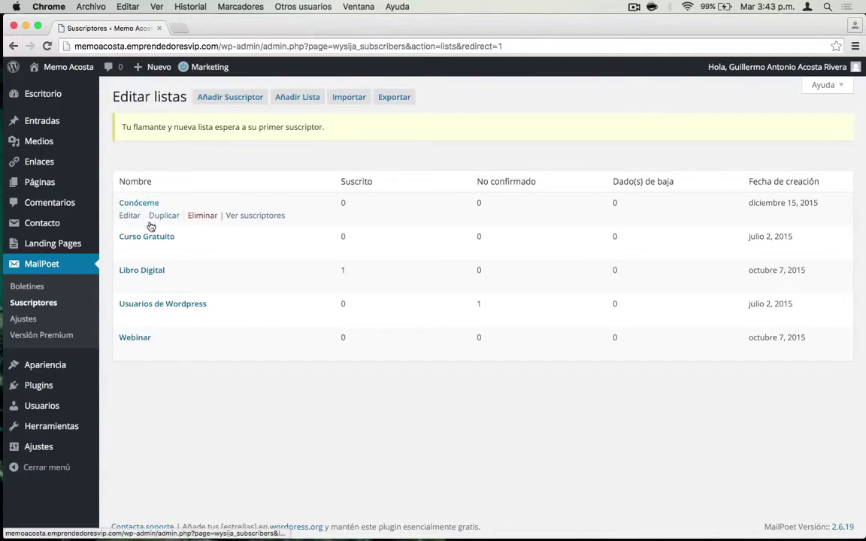
{"action": "mouse_move", "coordinate": [143, 343]}
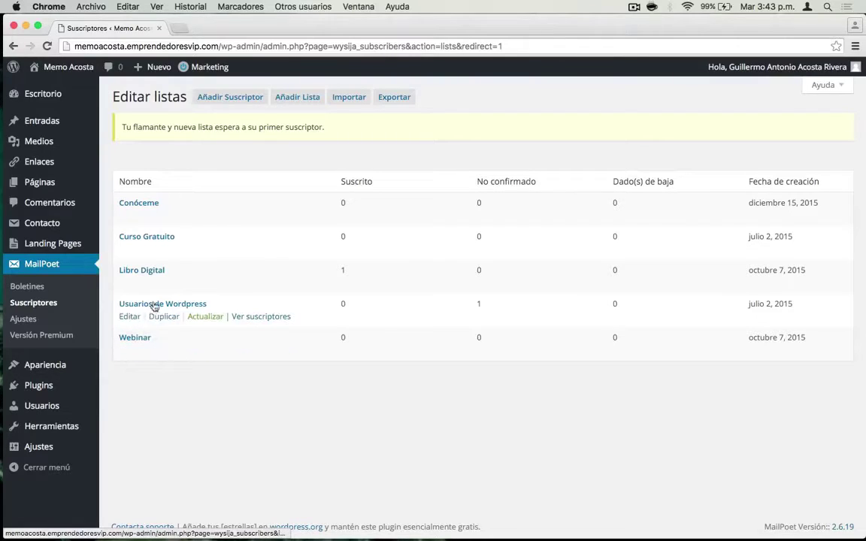
{"action": "mouse_move", "coordinate": [152, 276]}
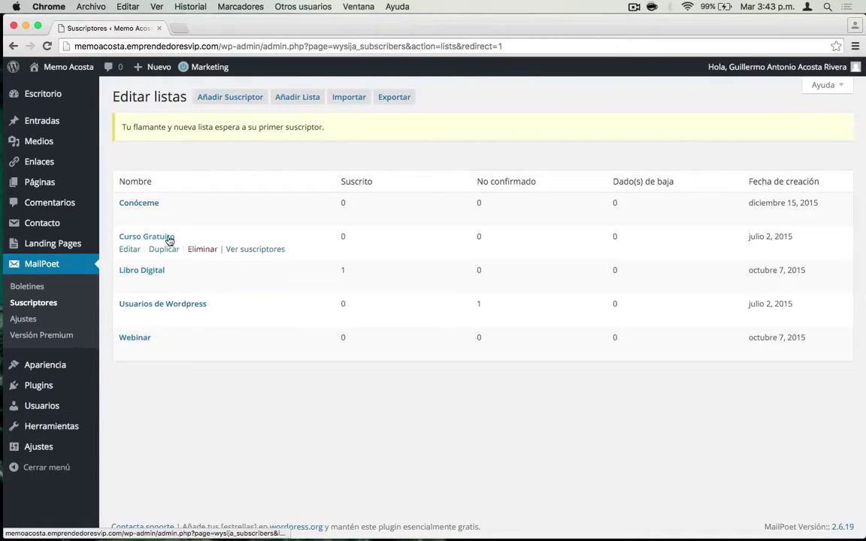
{"action": "mouse_move", "coordinate": [139, 204]}
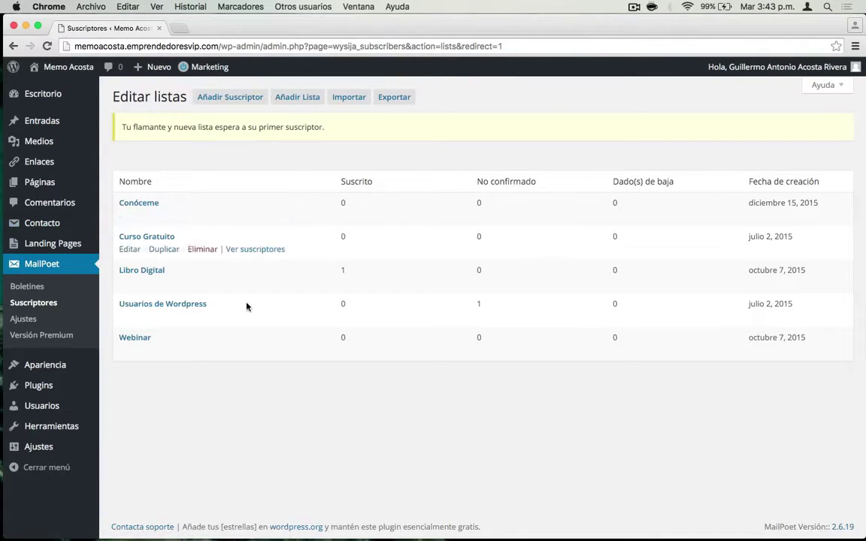
- Show MailPoet Ajustes on the Formularios tab listing Webinar, Libro Digital and Curso Gratuito forms
{"action": "left_click", "coordinate": [30, 320]}
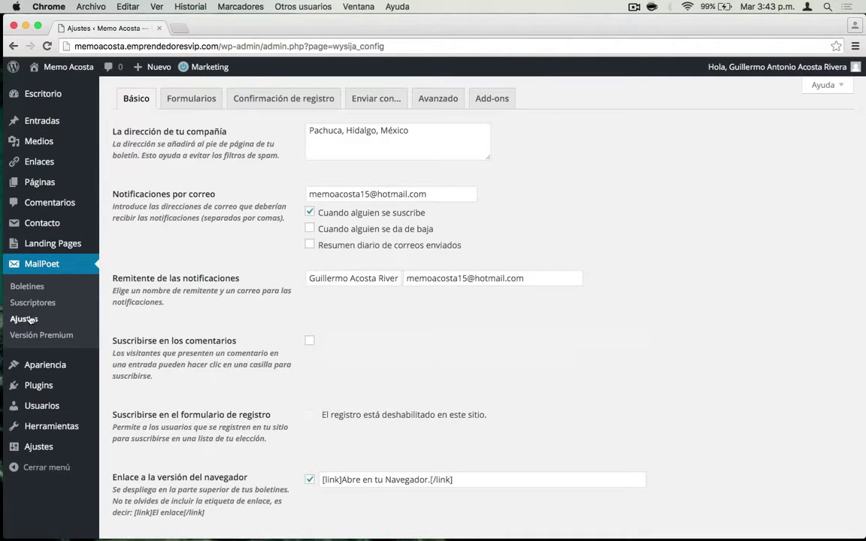
{"action": "left_click", "coordinate": [197, 103]}
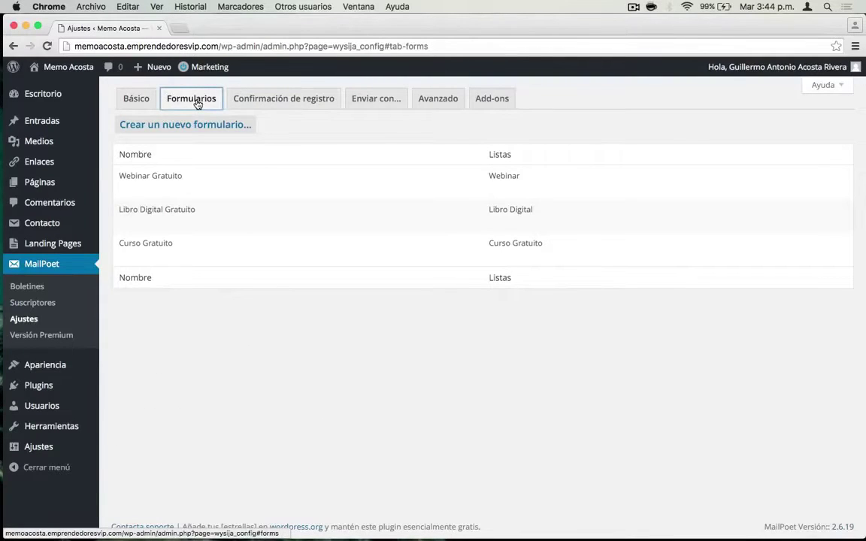
{"action": "mouse_move", "coordinate": [150, 173]}
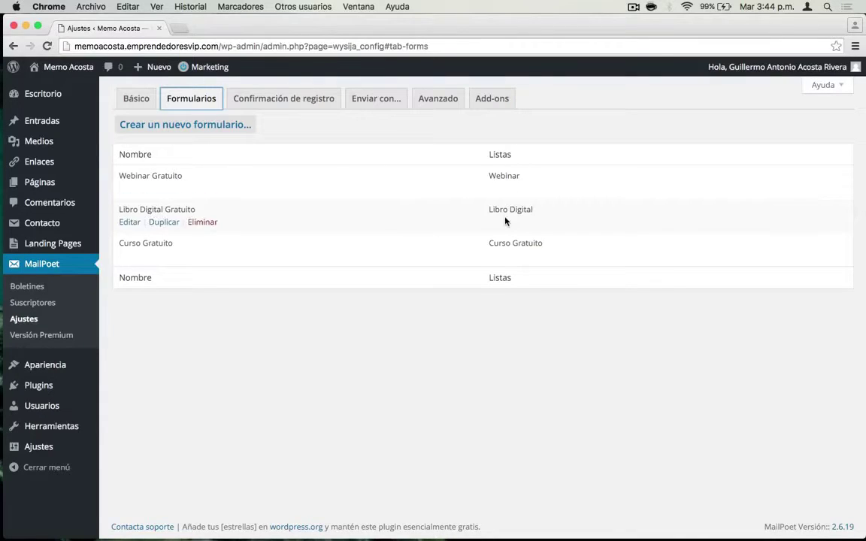
{"action": "mouse_move", "coordinate": [170, 240]}
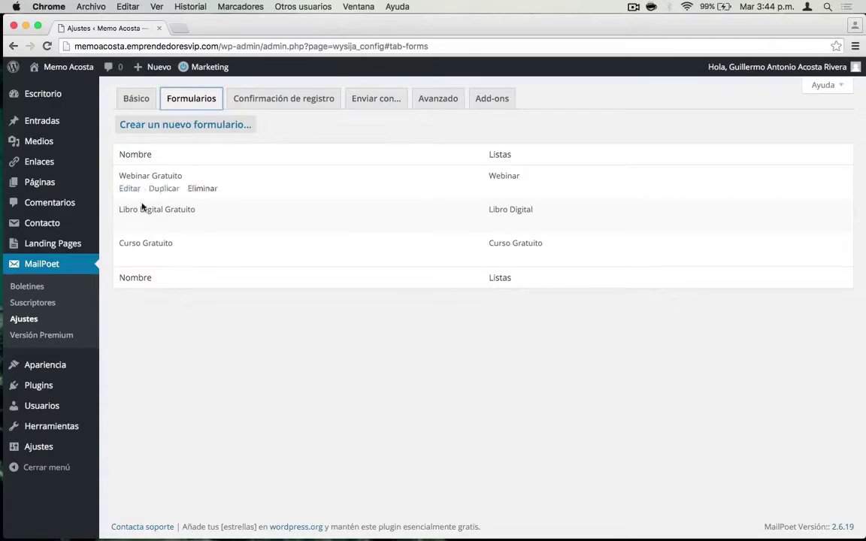
{"action": "mouse_move", "coordinate": [504, 243]}
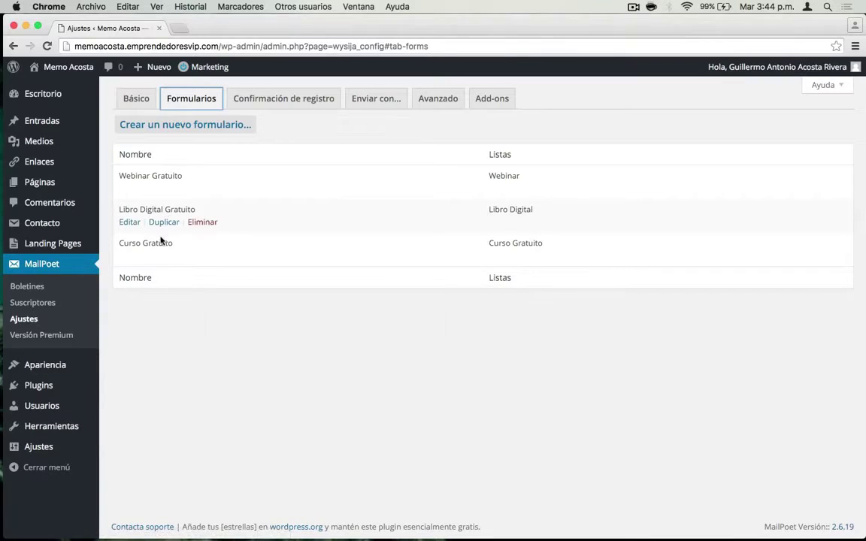
- Create a new signup form, Nuevo Formulario, for the Conóceme list
{"action": "left_click", "coordinate": [185, 125]}
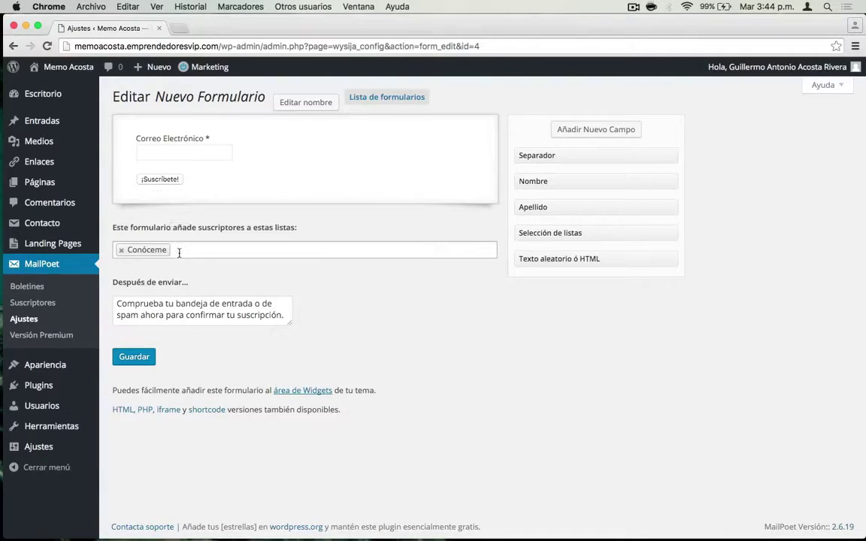
{"action": "left_click", "coordinate": [163, 280]}
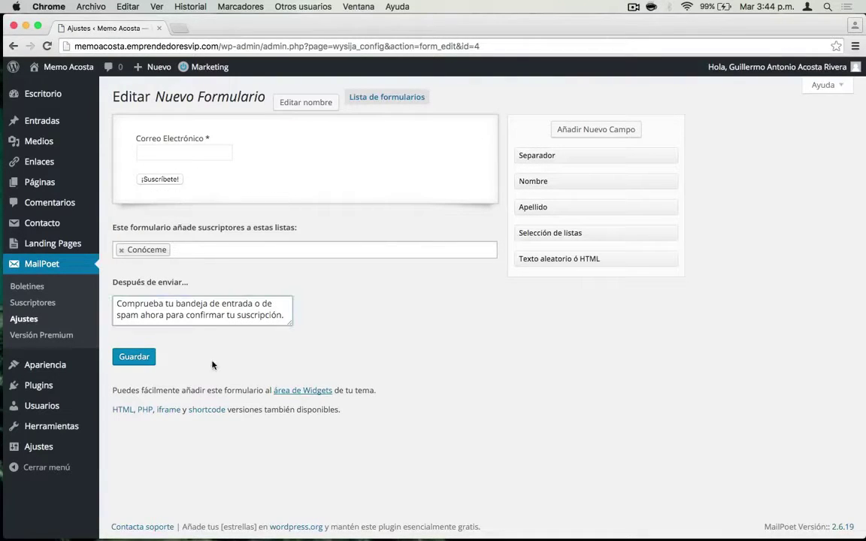
{"action": "triple_click", "coordinate": [209, 316]}
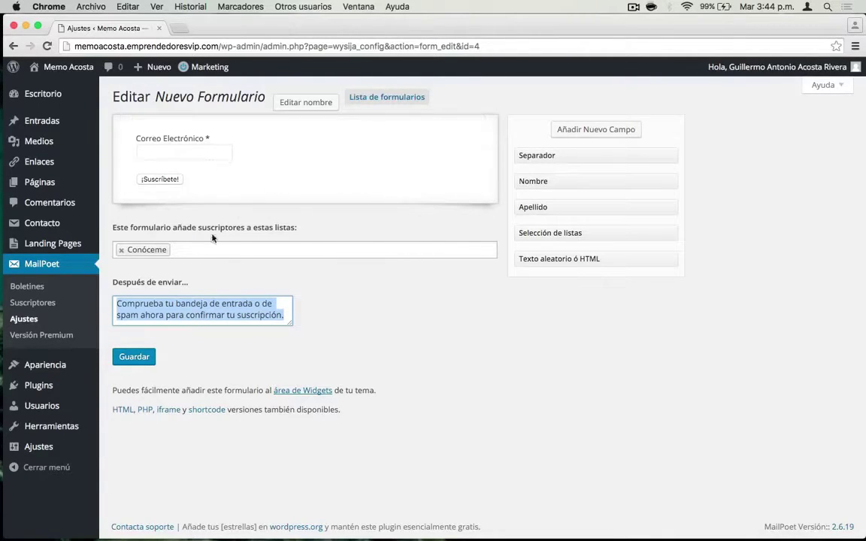
{"action": "left_click", "coordinate": [336, 281]}
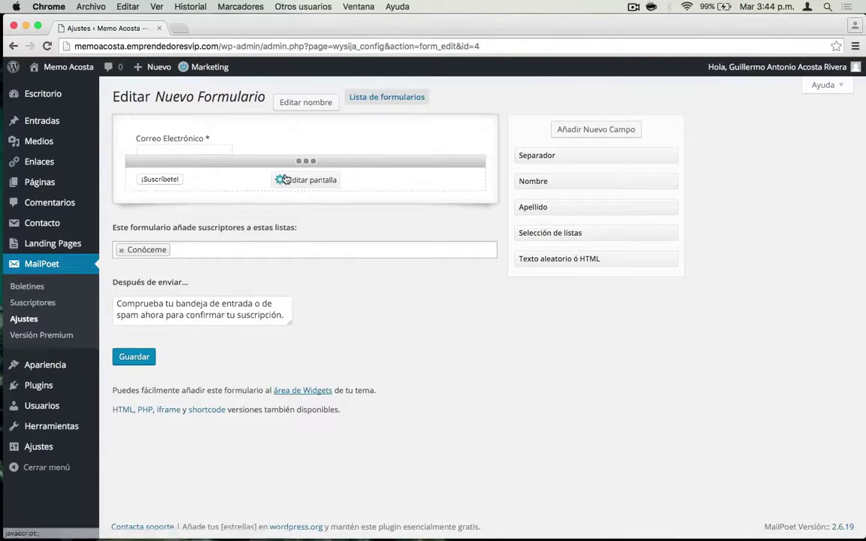
- Change the submit button label from ¡Suscríbete! to ¡Recibe Mi Curso Ahora!
{"action": "left_click", "coordinate": [289, 180]}
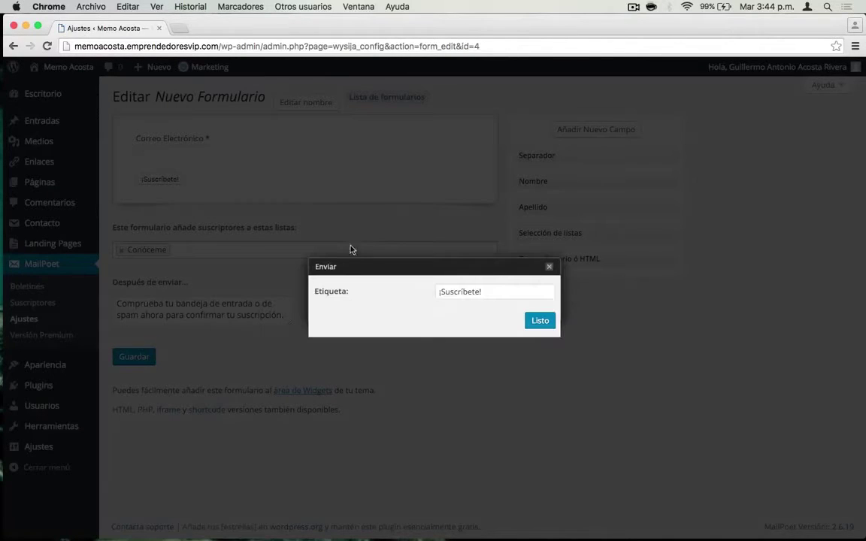
{"action": "triple_click", "coordinate": [467, 294]}
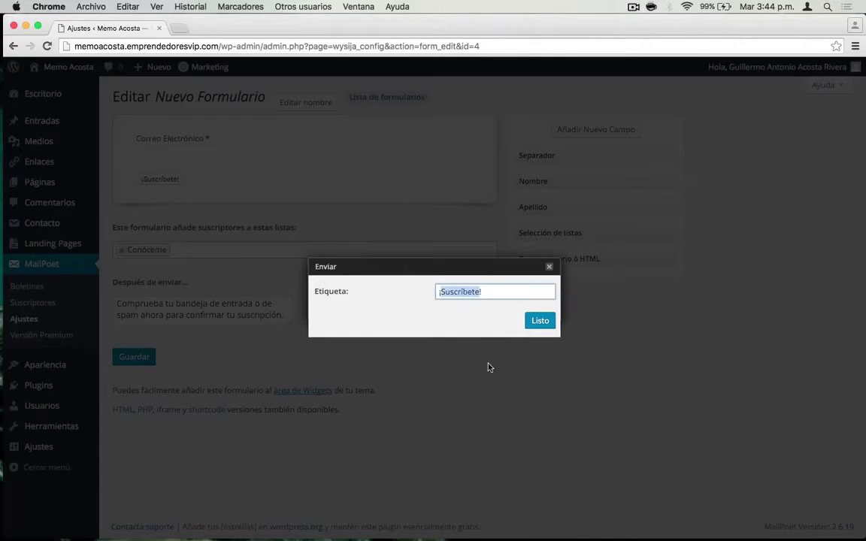
{"action": "type", "text": "¡Recibe Mi Curso Ahora"}
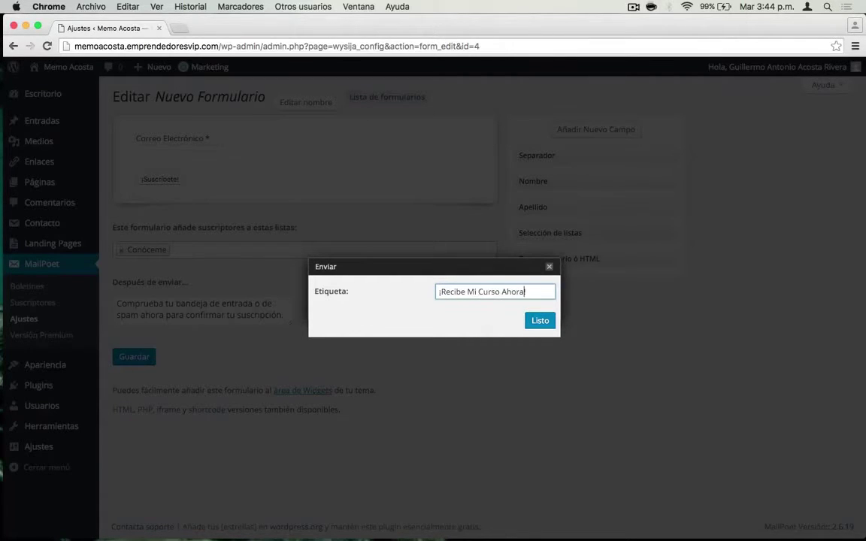
{"action": "left_click", "coordinate": [541, 323]}
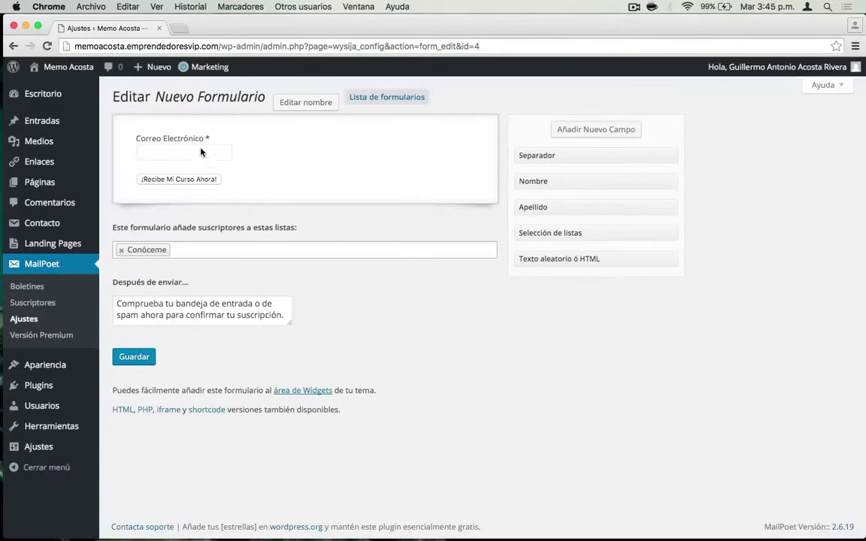
- Add a required Nombre field at the top of the form, above Correo Electrónico
{"action": "mouse_move", "coordinate": [220, 158]}
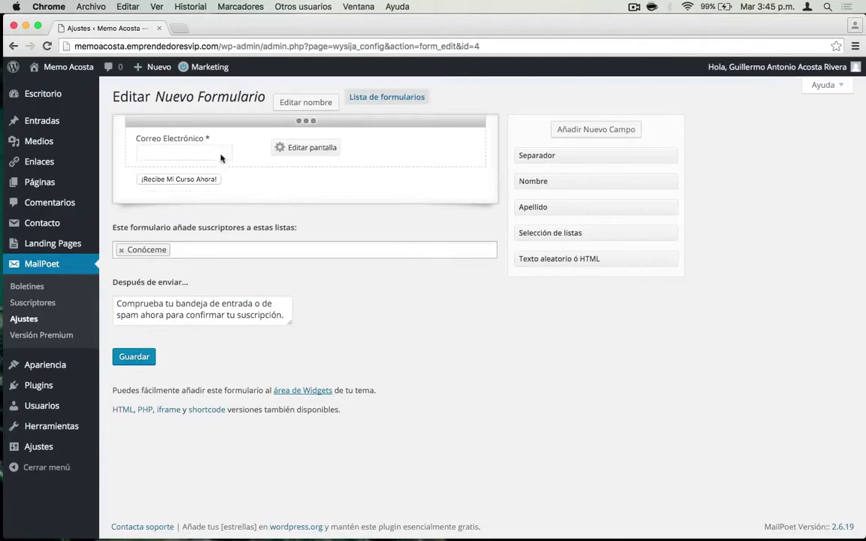
{"action": "left_click", "coordinate": [298, 150]}
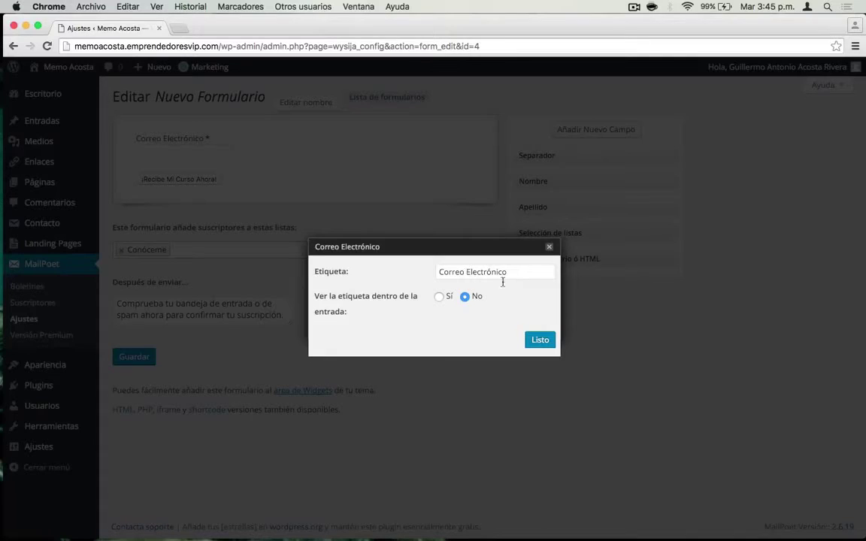
{"action": "left_click", "coordinate": [541, 342]}
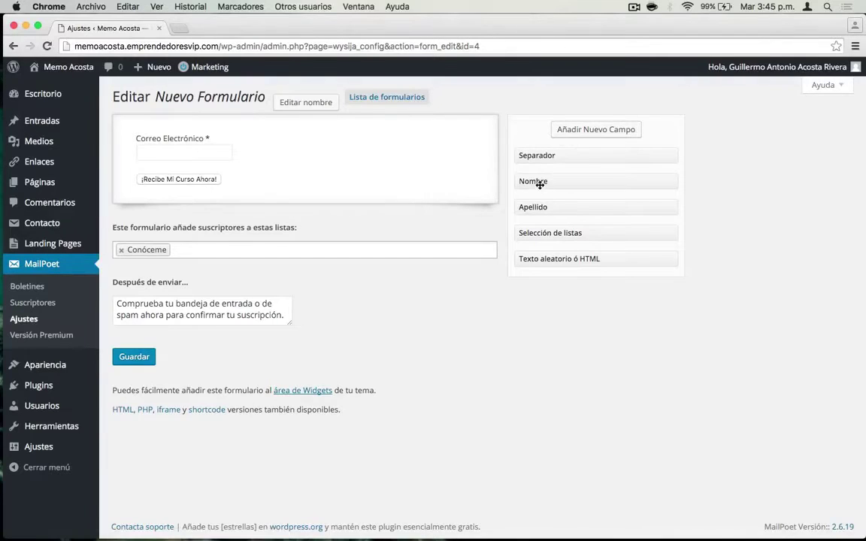
{"action": "left_click_drag", "start_coordinate": [539, 183], "coordinate": [320, 156]}
{"action": "left_click_drag", "start_coordinate": [339, 147], "coordinate": [339, 147]}
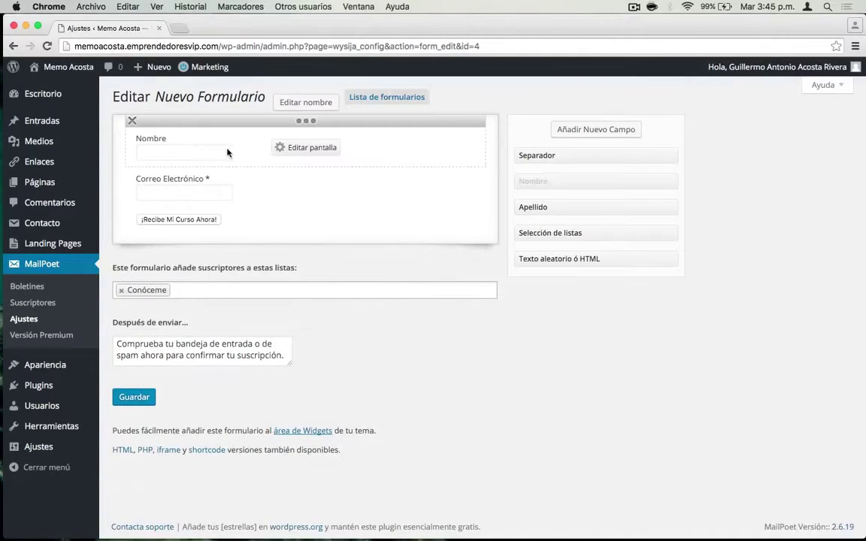
{"action": "left_click", "coordinate": [290, 149]}
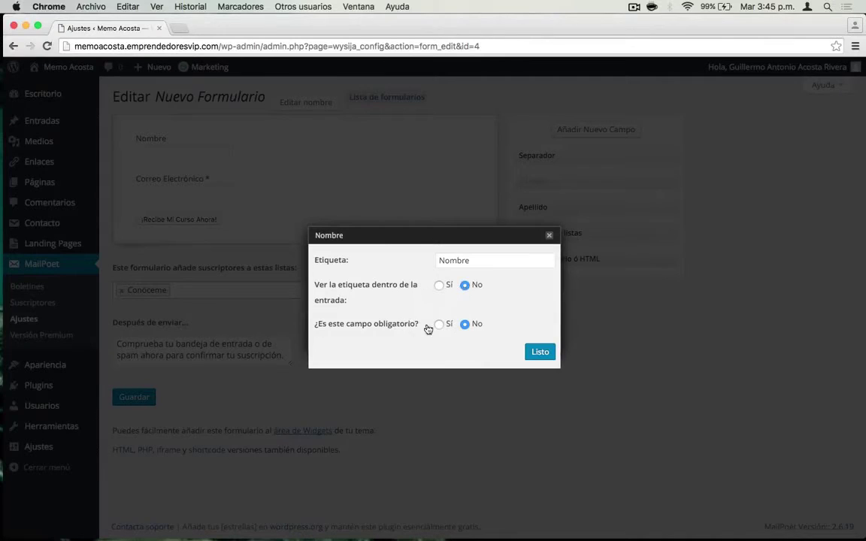
{"action": "left_click", "coordinate": [439, 324]}
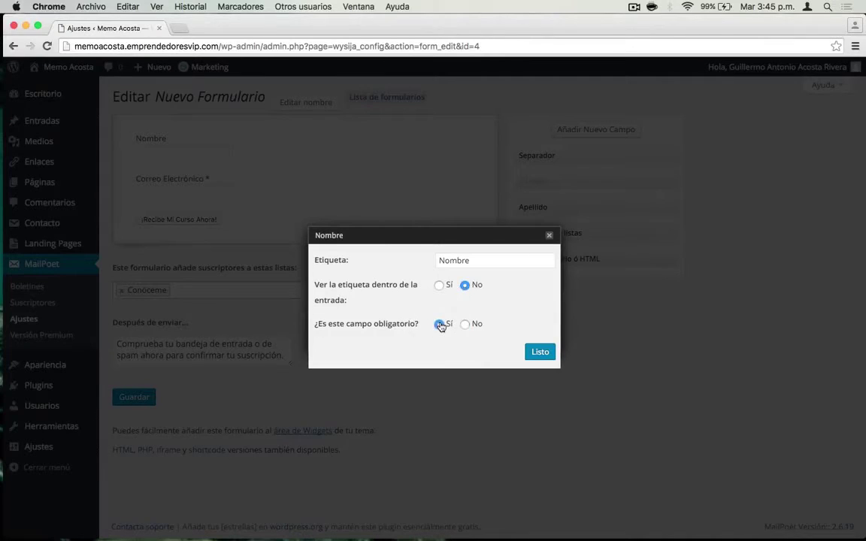
{"action": "left_click", "coordinate": [542, 351]}
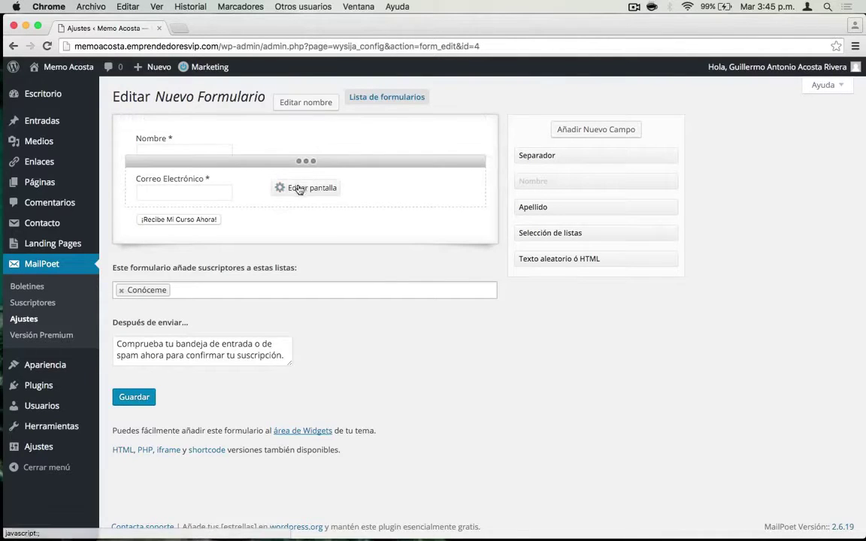
{"action": "left_click_drag", "start_coordinate": [305, 161], "coordinate": [316, 185]}
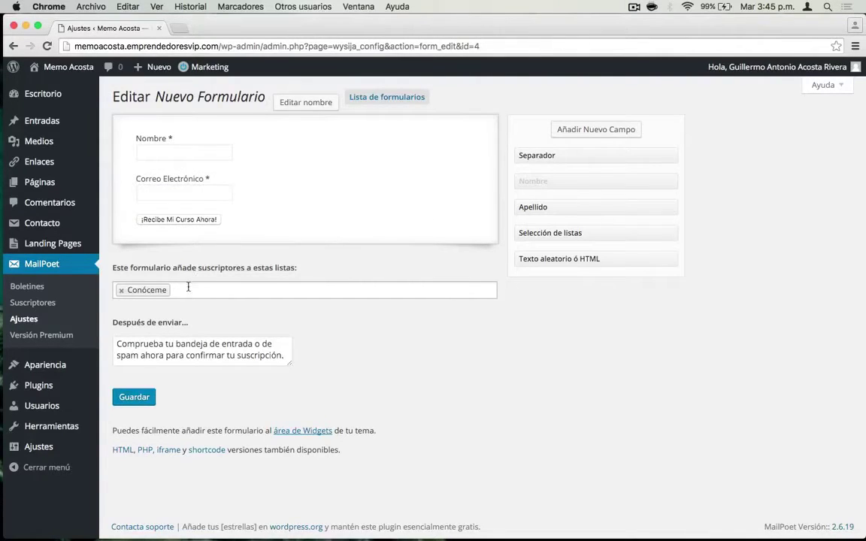
{"action": "left_click", "coordinate": [189, 290]}
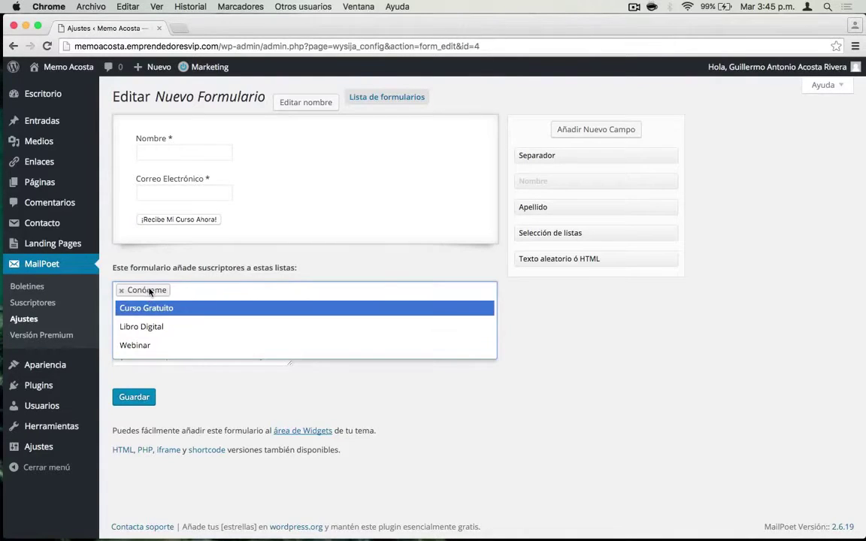
{"action": "left_click", "coordinate": [151, 313]}
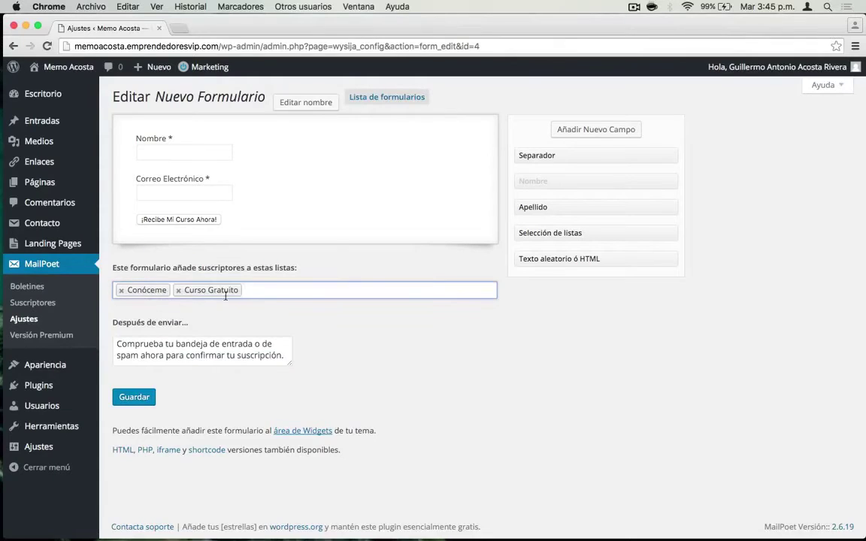
{"action": "left_click", "coordinate": [259, 289]}
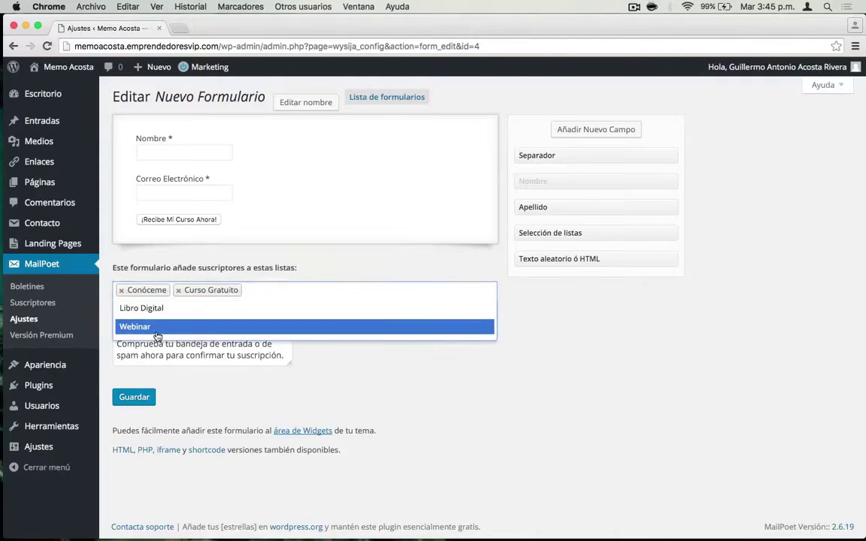
{"action": "left_click", "coordinate": [161, 330]}
{"action": "left_click", "coordinate": [323, 289]}
{"action": "left_click", "coordinate": [166, 309]}
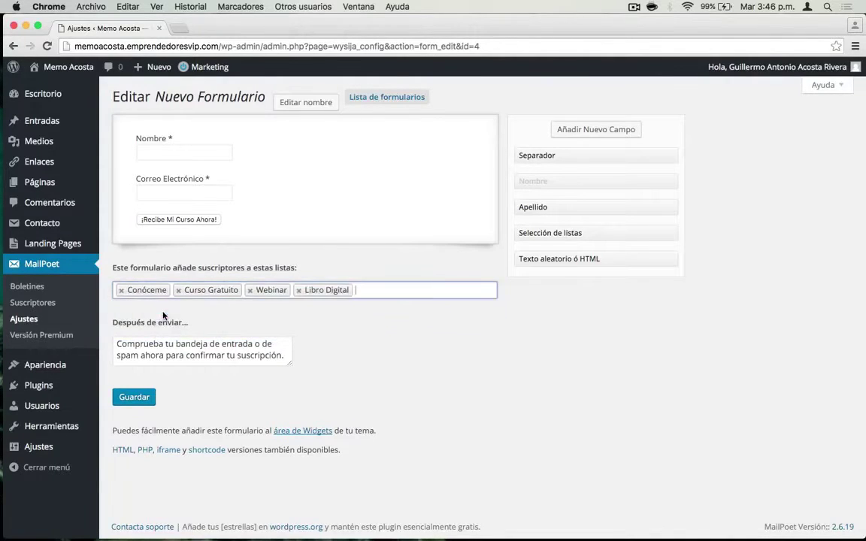
{"action": "left_click", "coordinate": [121, 291]}
{"action": "left_click", "coordinate": [121, 290]}
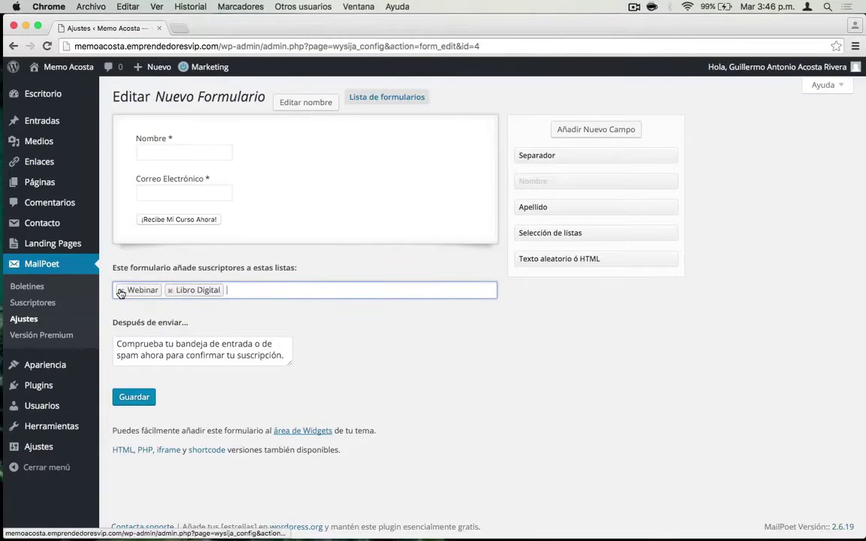
{"action": "left_click", "coordinate": [121, 290]}
{"action": "left_click", "coordinate": [121, 292]}
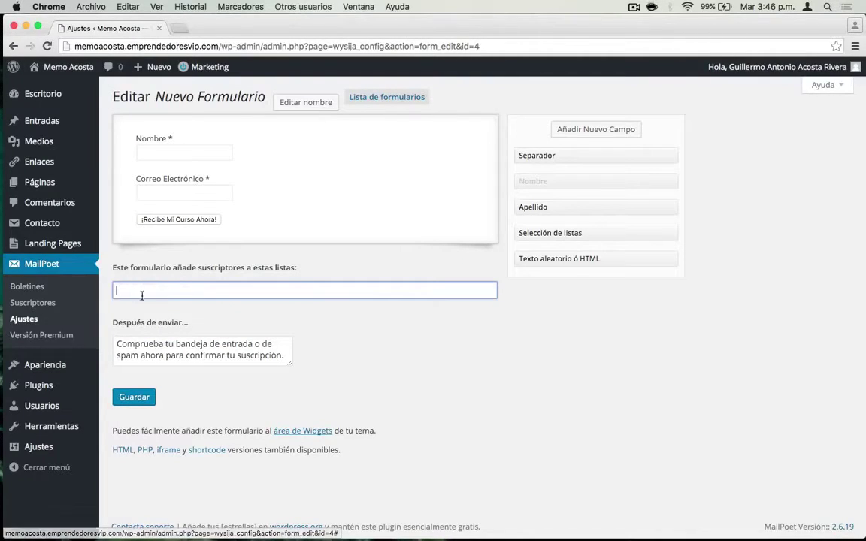
{"action": "left_click", "coordinate": [167, 291]}
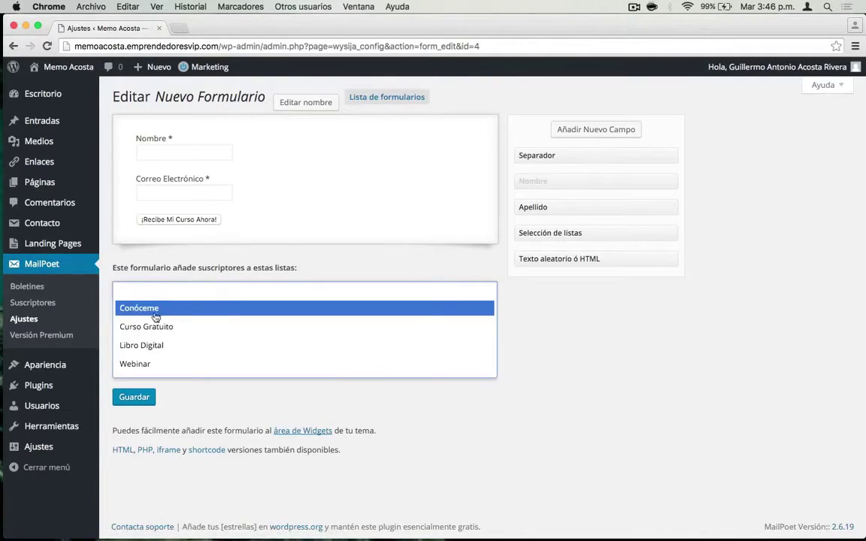
{"action": "left_click", "coordinate": [184, 309]}
{"action": "left_click", "coordinate": [364, 343]}
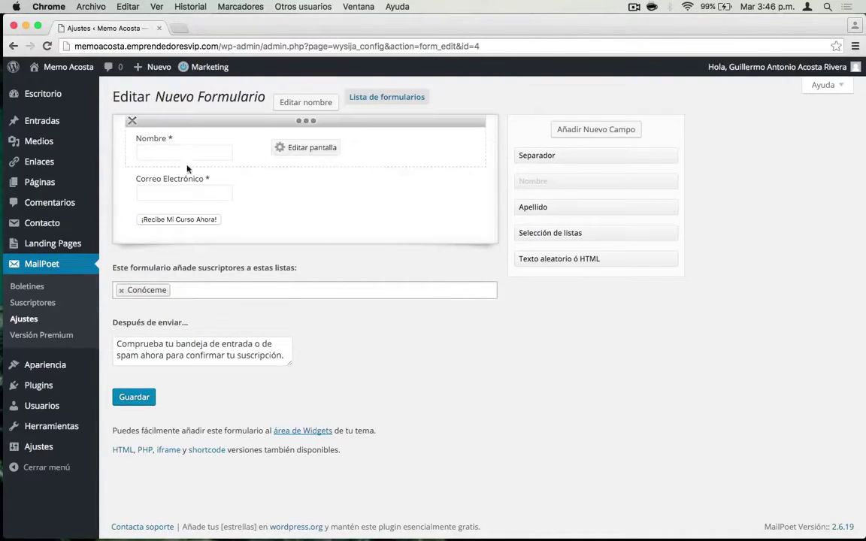
{"action": "mouse_move", "coordinate": [188, 218]}
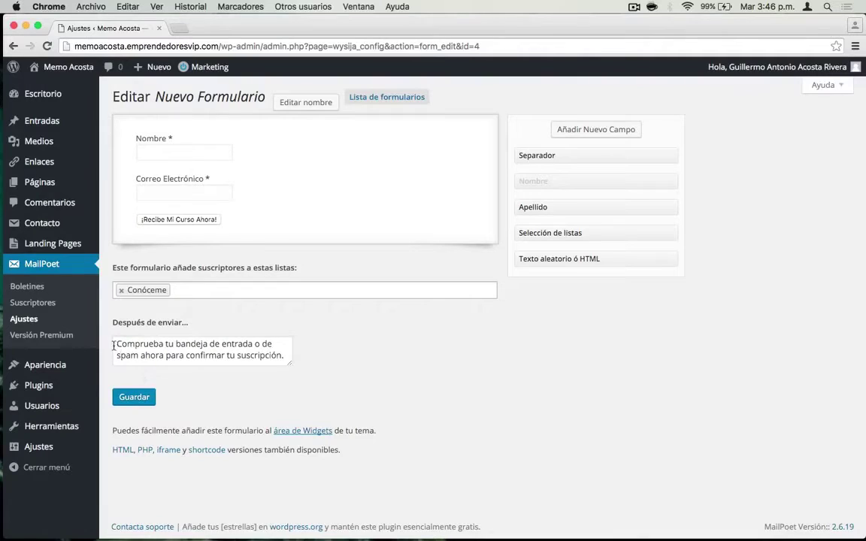
- Write a thank-you saying the Curso especial was emailed, with a check-your-spam-folder reminder
{"action": "left_click_drag", "start_coordinate": [116, 343], "coordinate": [284, 355]}
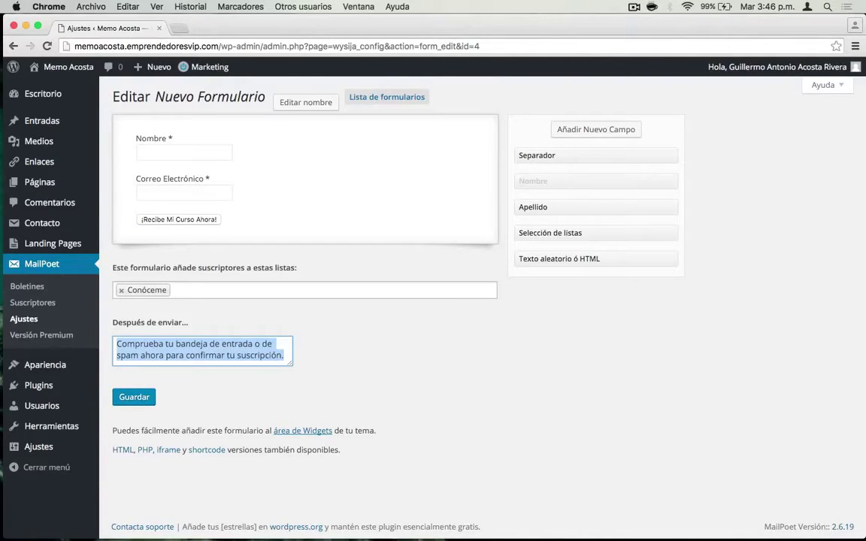
{"action": "type", "text": "Gracias!"}
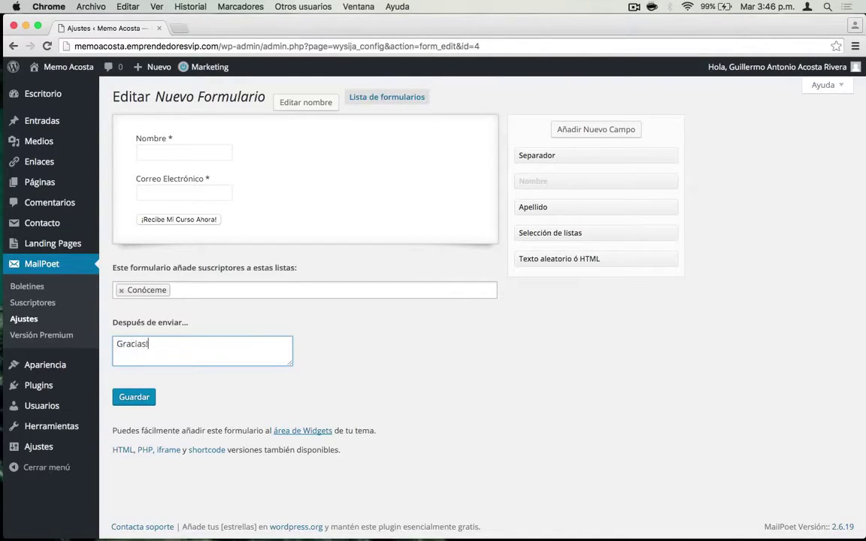
{"action": "type", "text": " He enviado a tu co"}
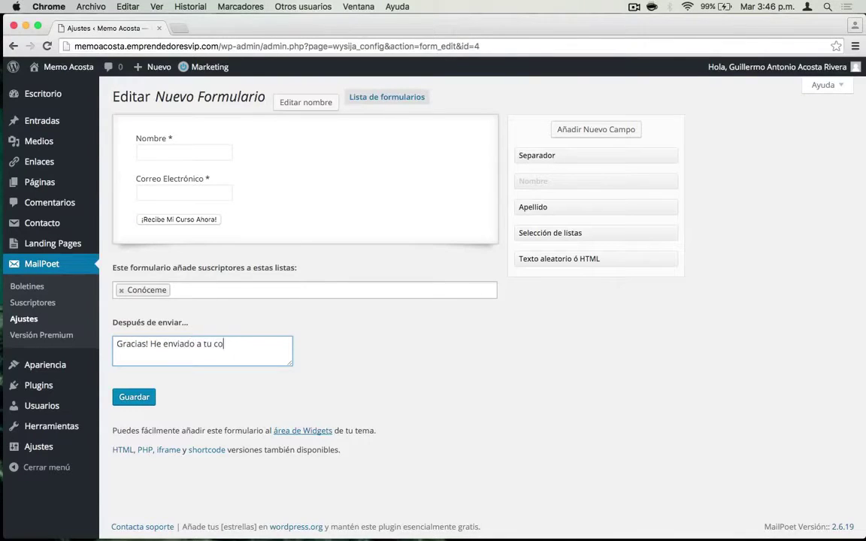
{"action": "type", "text": "rreo la informa"}
{"action": "key", "text": "shift+alt+Left"}
{"action": "key", "text": "shift+alt+Left"}
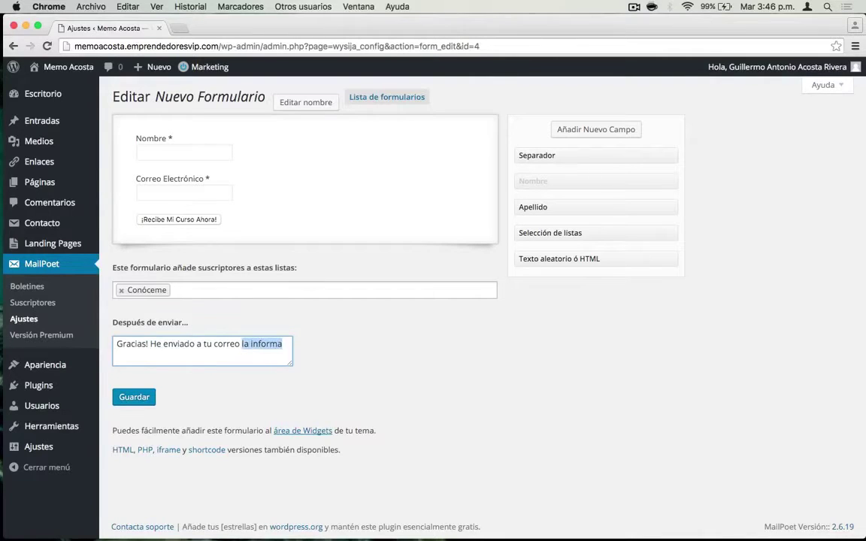
{"action": "type", "text": "mi curs"}
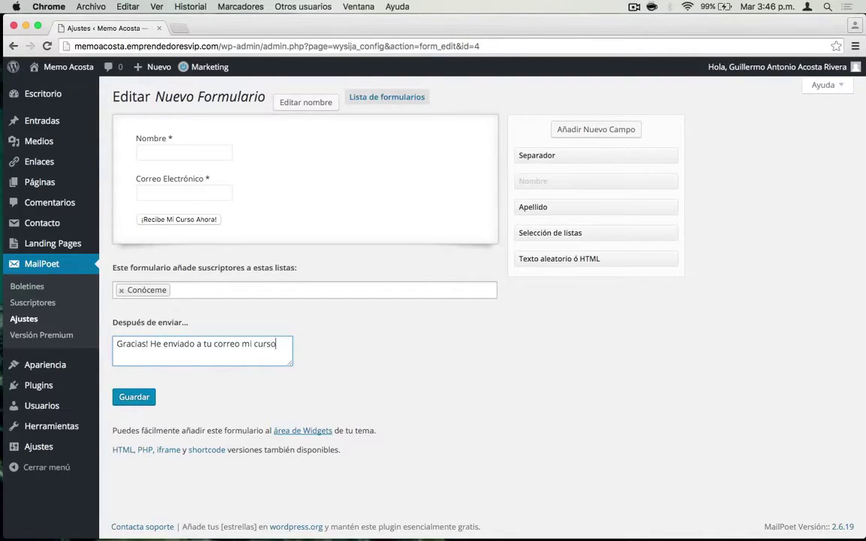
{"action": "key", "text": "Delete"}
{"action": "type", "text": "Curso especial. Revisa"}
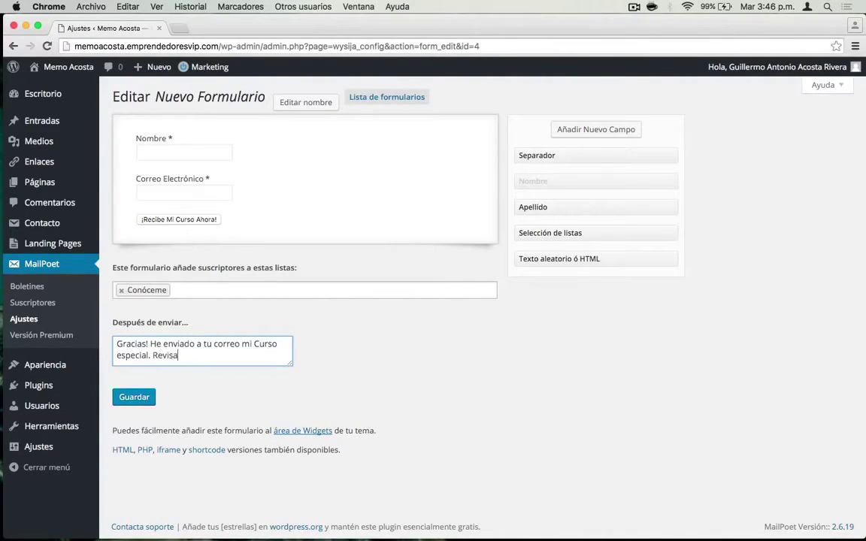
{"action": "type", "text": " tus bandejas y también"}
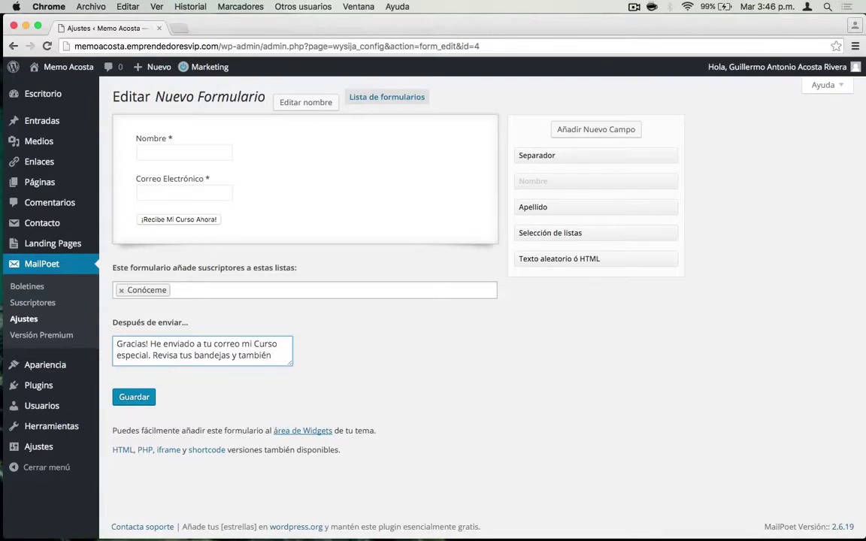
{"action": "key", "text": "shift+End"}
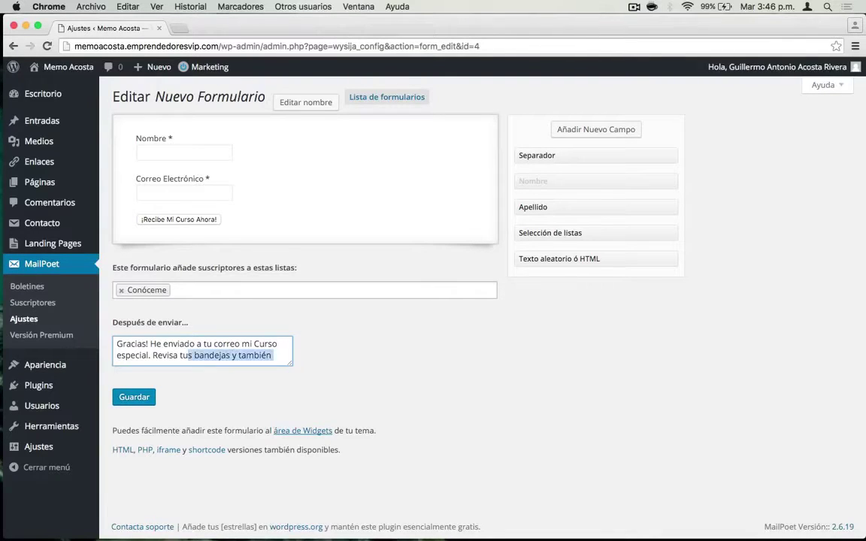
{"action": "key", "text": "BackSpace"}
{"action": "key", "text": "BackSpace"}
{"action": "type", "text": "bandeja de"}
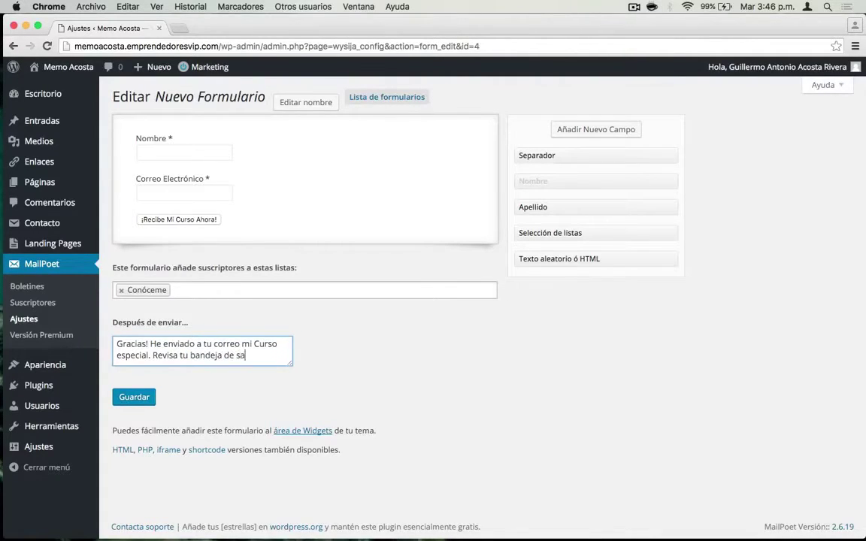
{"action": "type", "text": " spam por"}
{"action": "key", "text": "BackSpace"}
{"action": "key", "text": "BackSpace"}
{"action": "key", "text": "BackSpace"}
{"action": "type", "text": ", en ocasiones"}
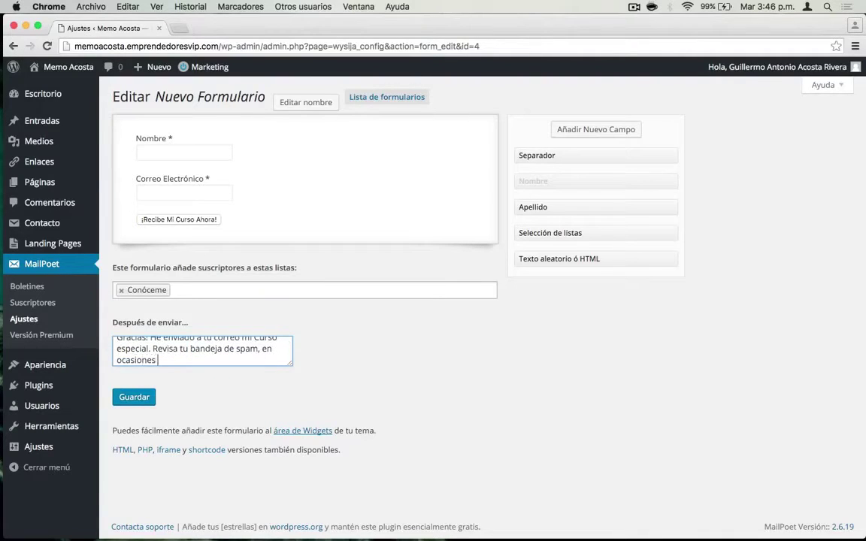
{"action": "key", "text": "BackSpace"}
{"action": "key", "text": "BackSpace"}
{"action": "type", "text": "este correo no"}
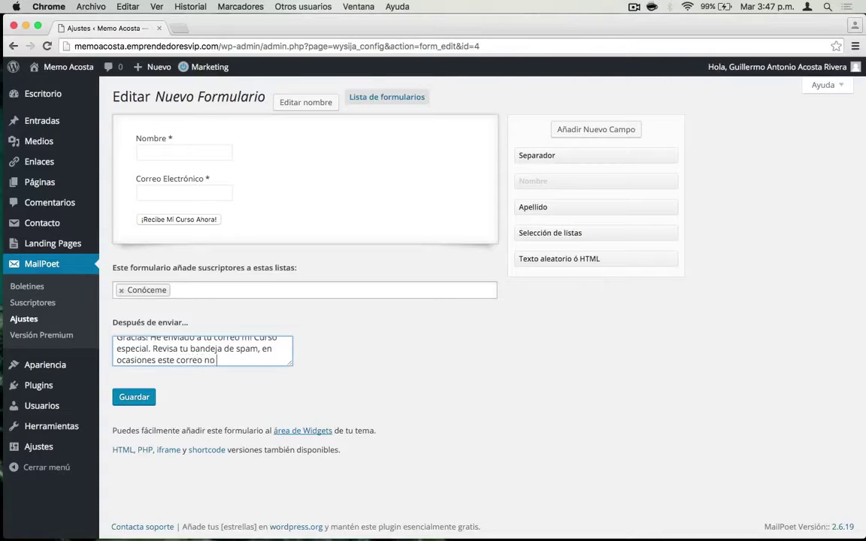
{"action": "type", "text": " llega a su destino."}
{"action": "left_click_drag", "start_coordinate": [259, 349], "coordinate": [289, 361]}
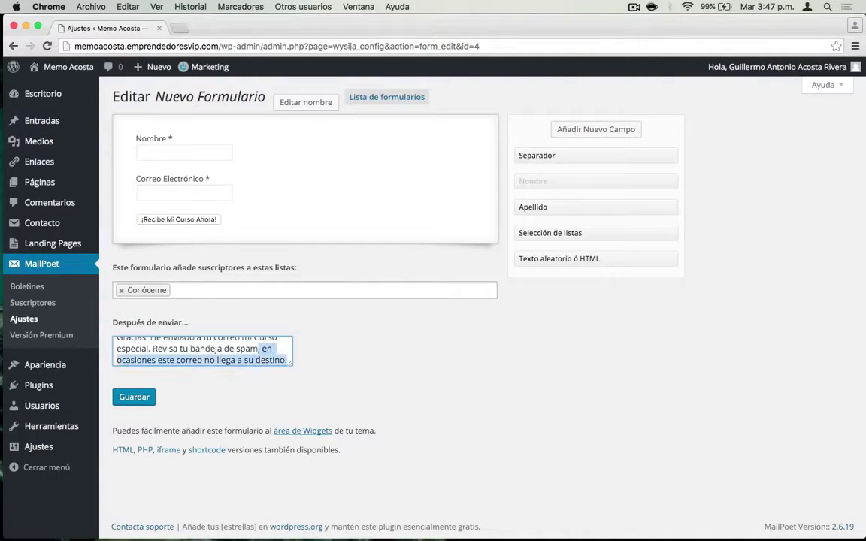
{"action": "key", "text": "BackSpace"}
{"action": "type", "text": "si no "}
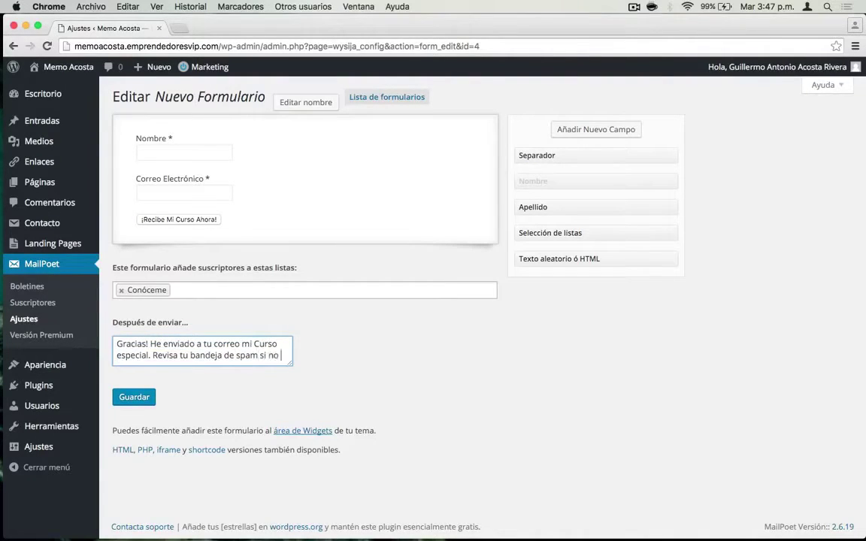
{"action": "type", "text": "ves este correo "}
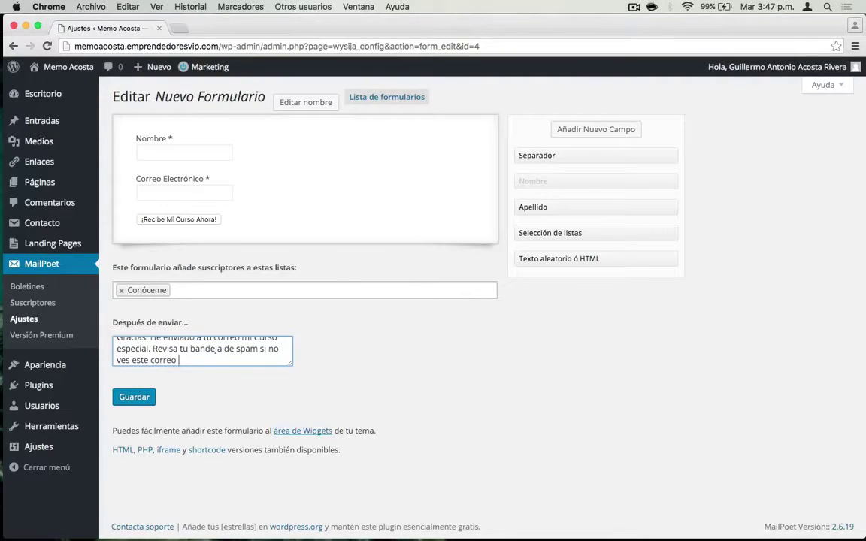
{"action": "type", "text": "inmediatamente."}
- Add lines 'En breve me pondré en contacto contigo' and an ATTE sign-off with the author's name
{"action": "key", "text": "Return"}
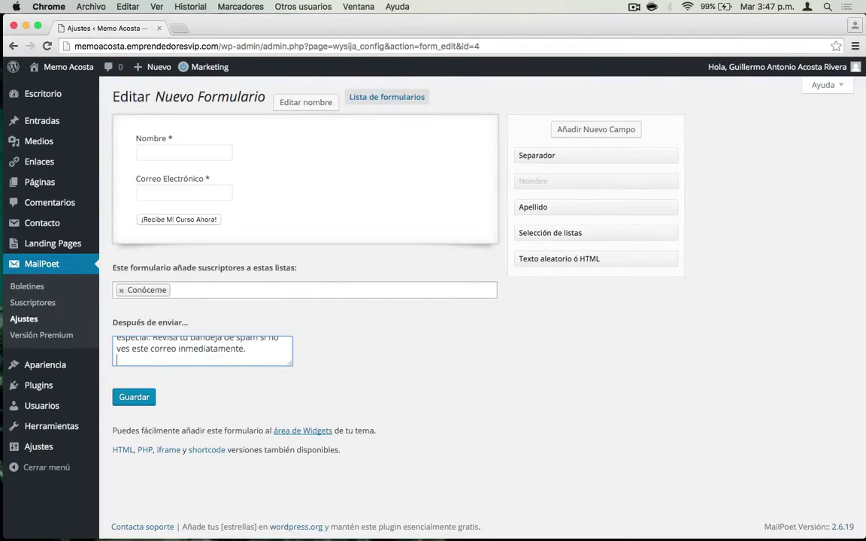
{"action": "type", "text": "En breve me pondé en contac"}
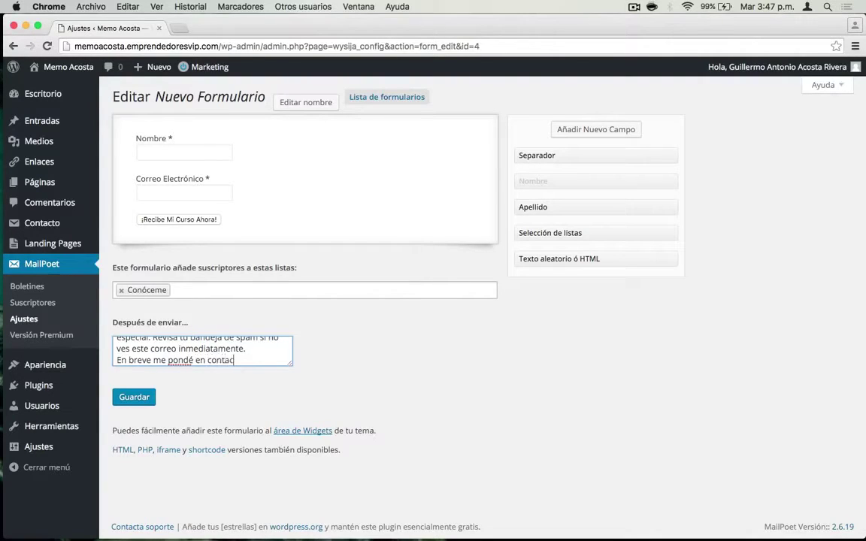
{"action": "type", "text": "to contigo !!!"}
{"action": "left_click", "coordinate": [189, 361]}
{"action": "type", "text": "r"}
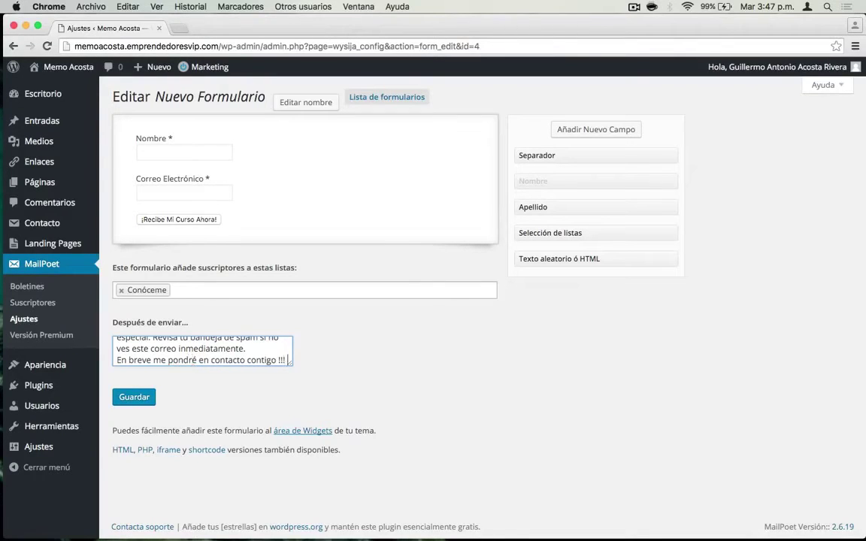
{"action": "key", "text": "Return"}
{"action": "type", "text": "ATTE: G"}
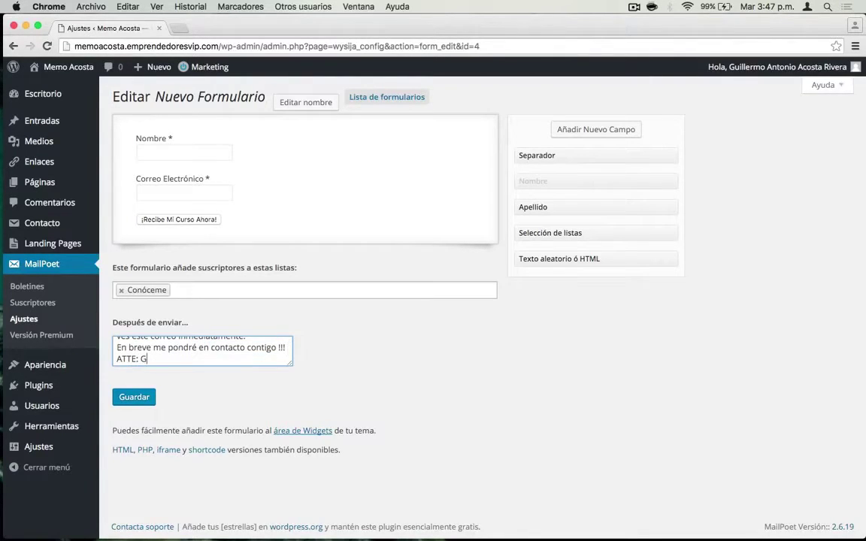
{"action": "type", "text": "uiller"}
{"action": "key", "text": "alt+shift+Left"}
{"action": "type", "text": "Memo Acosta"}
- Save Nuevo Formulario until the ¡Guardado! confirmation appears
{"action": "left_click", "coordinate": [147, 403]}
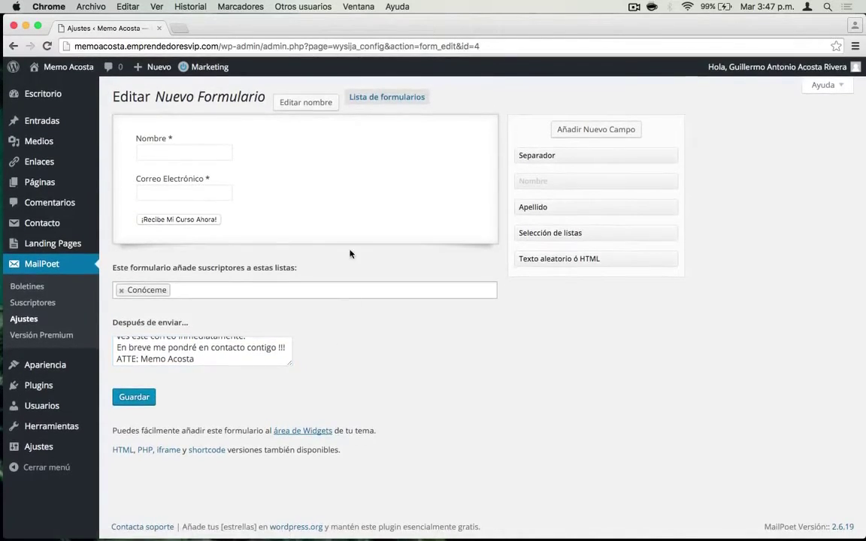
{"action": "left_click", "coordinate": [137, 398]}
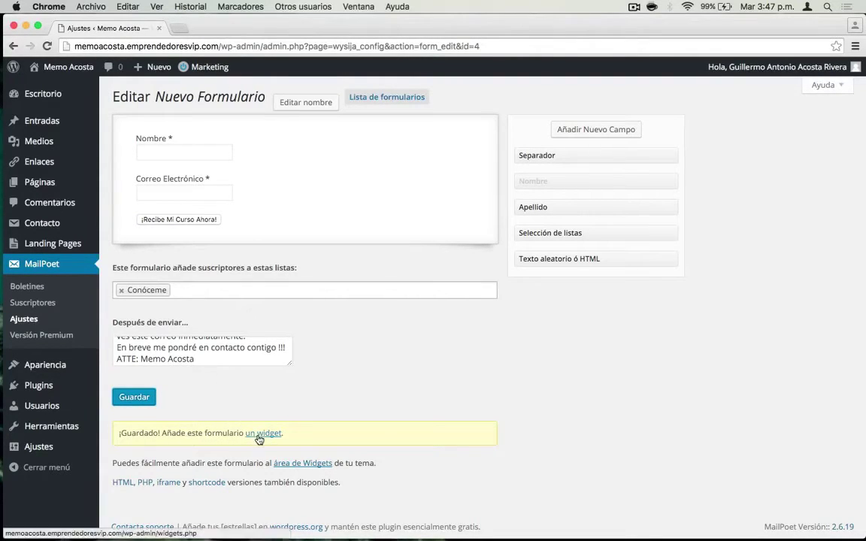
{"action": "mouse_move", "coordinate": [47, 364]}
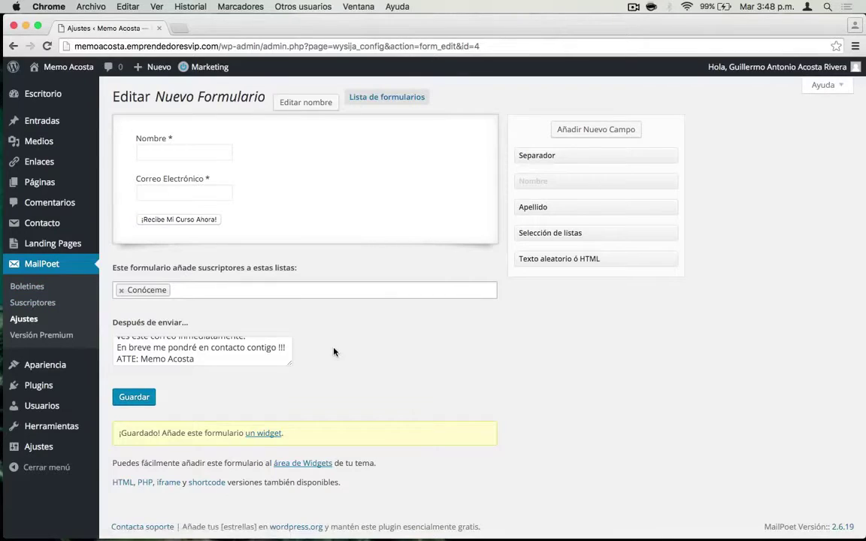
{"action": "left_click", "coordinate": [33, 293]}
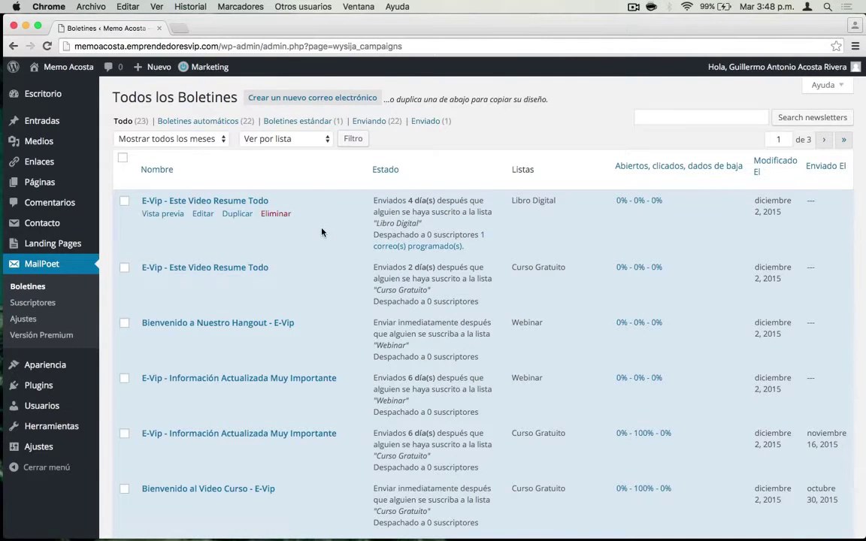
{"action": "scroll", "coordinate": [386, 296], "scroll_direction": "down", "scroll_amount": 1}
{"action": "scroll", "coordinate": [385, 295], "scroll_direction": "down", "scroll_amount": 2}
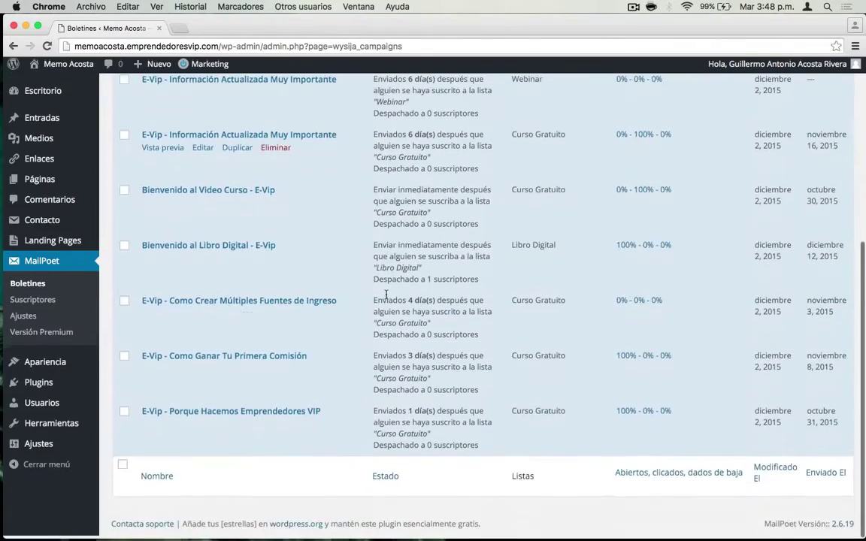
{"action": "scroll", "coordinate": [386, 295], "scroll_direction": "up", "scroll_amount": 5}
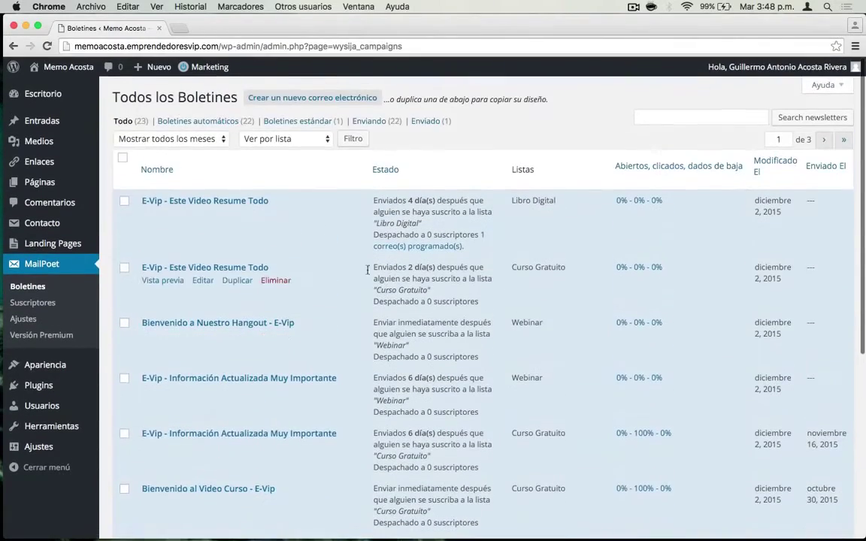
{"action": "mouse_move", "coordinate": [200, 209]}
{"action": "scroll", "coordinate": [372, 319], "scroll_direction": "down", "scroll_amount": 5}
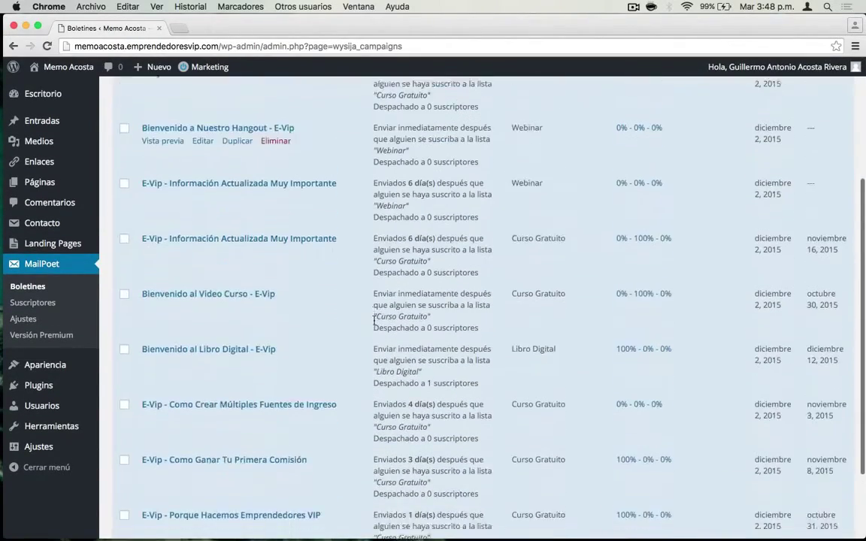
{"action": "scroll", "coordinate": [374, 321], "scroll_direction": "down", "scroll_amount": 3}
{"action": "scroll", "coordinate": [399, 297], "scroll_direction": "up", "scroll_amount": 6}
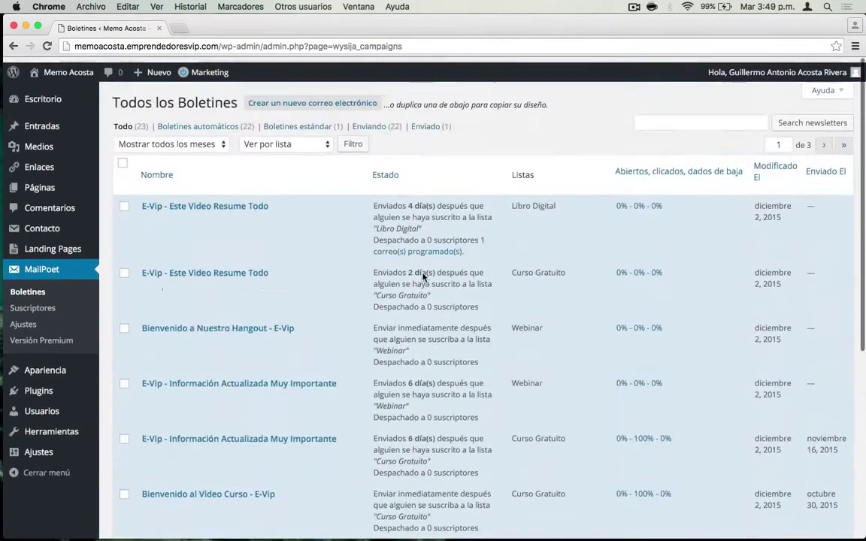
{"action": "left_click", "coordinate": [824, 141]}
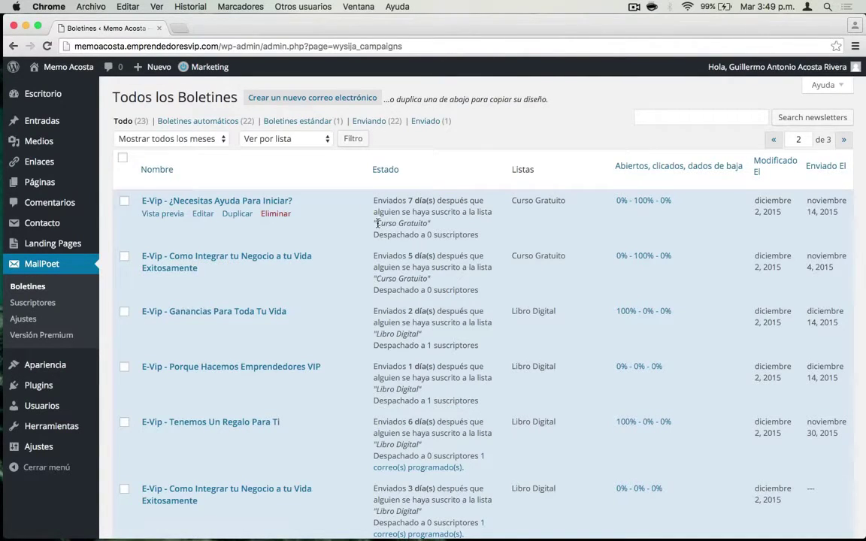
{"action": "left_click_drag", "start_coordinate": [378, 223], "coordinate": [429, 224]}
{"action": "left_click", "coordinate": [435, 227]}
{"action": "left_click_drag", "start_coordinate": [511, 203], "coordinate": [566, 203]}
{"action": "left_click", "coordinate": [474, 253]}
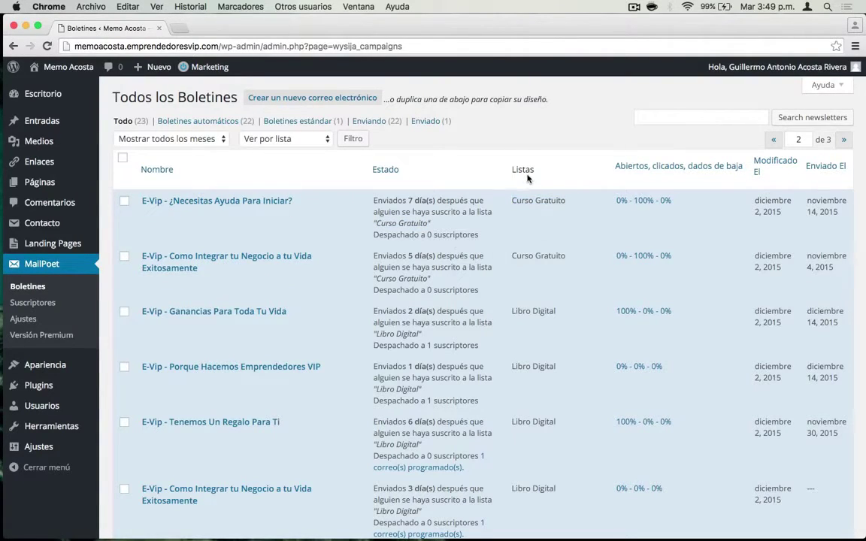
{"action": "scroll", "coordinate": [533, 391], "scroll_direction": "down", "scroll_amount": 2}
{"action": "scroll", "coordinate": [534, 392], "scroll_direction": "down", "scroll_amount": 5}
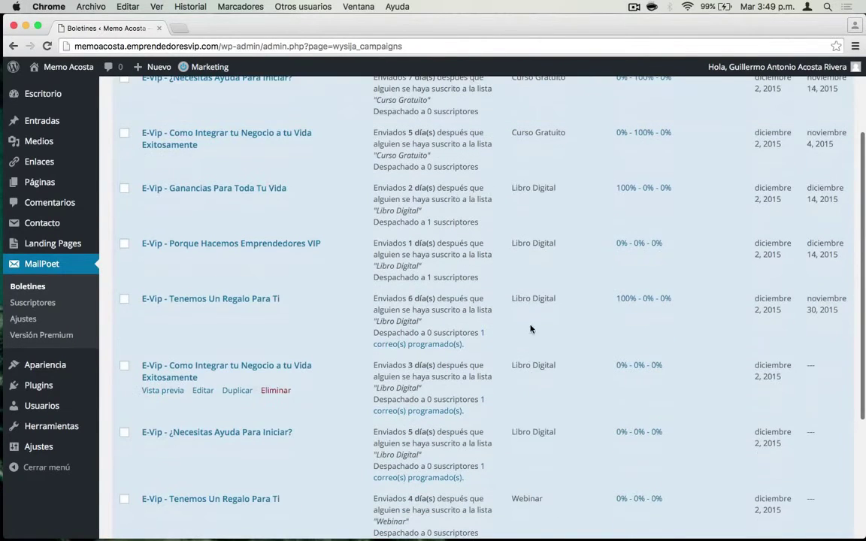
{"action": "scroll", "coordinate": [488, 312], "scroll_direction": "down", "scroll_amount": 1}
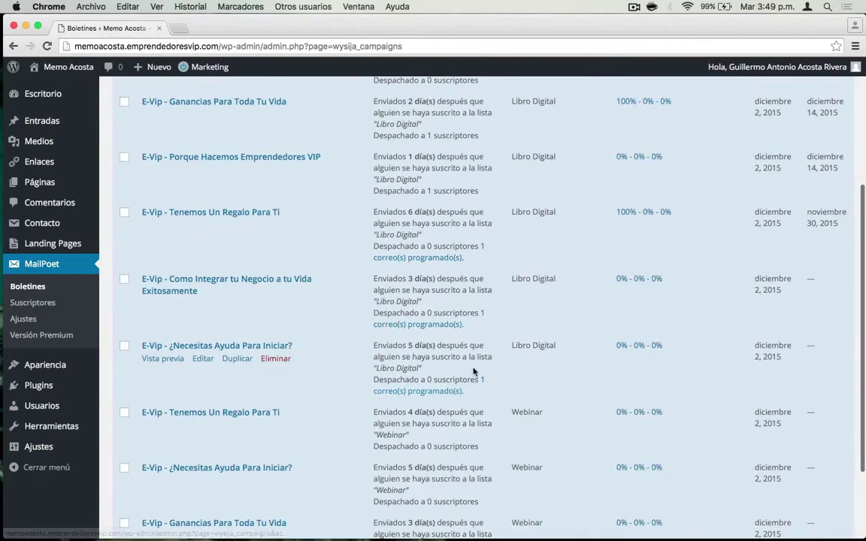
{"action": "scroll", "coordinate": [476, 371], "scroll_direction": "down", "scroll_amount": 2}
{"action": "scroll", "coordinate": [476, 372], "scroll_direction": "up", "scroll_amount": 8}
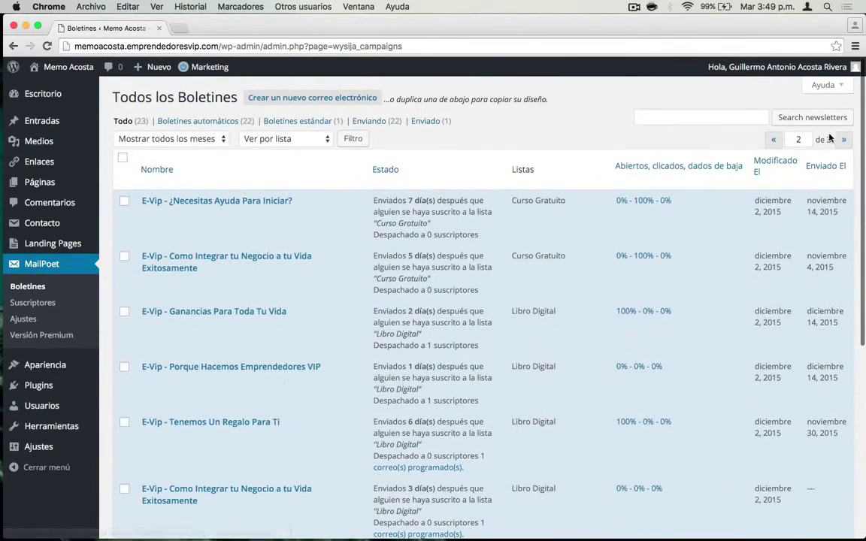
{"action": "left_click", "coordinate": [843, 141]}
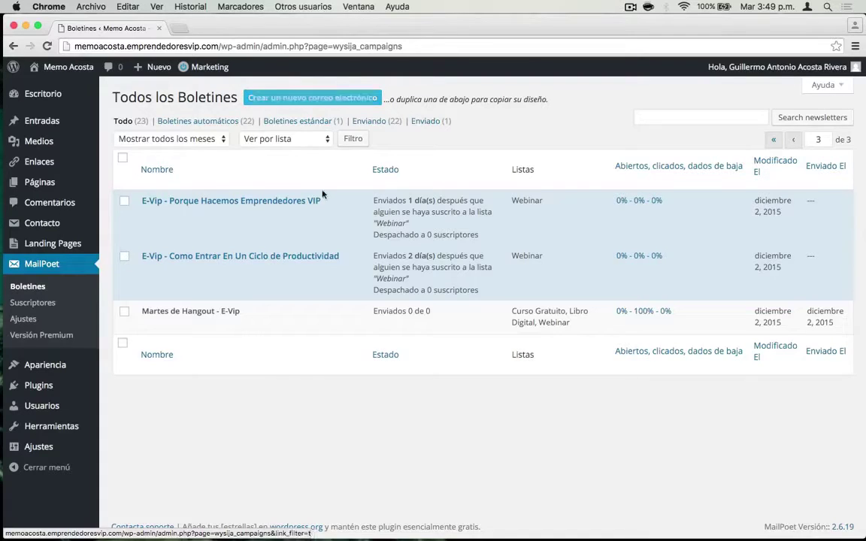
{"action": "mouse_move", "coordinate": [368, 241]}
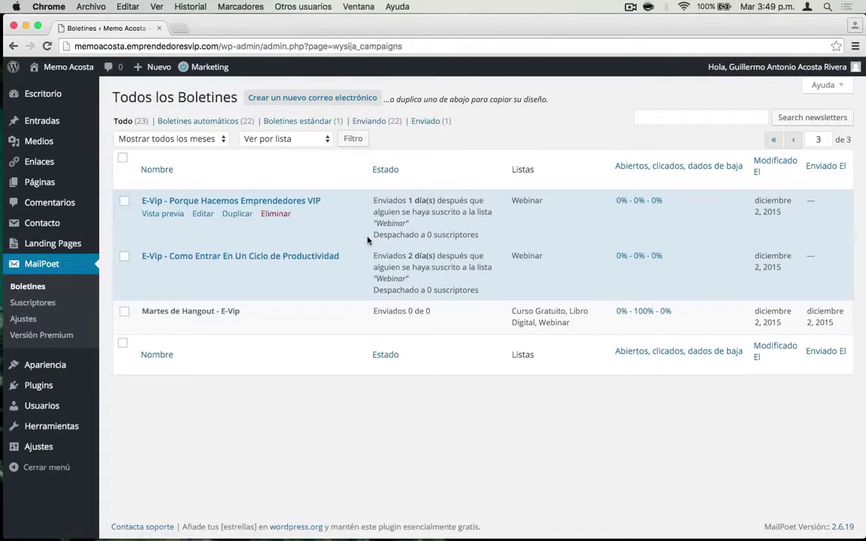
{"action": "mouse_move", "coordinate": [230, 259]}
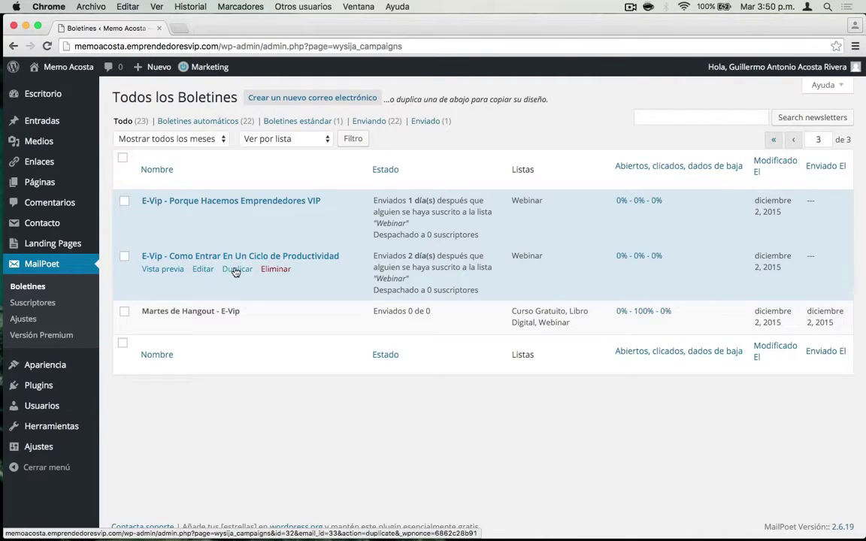
{"action": "left_click", "coordinate": [774, 141]}
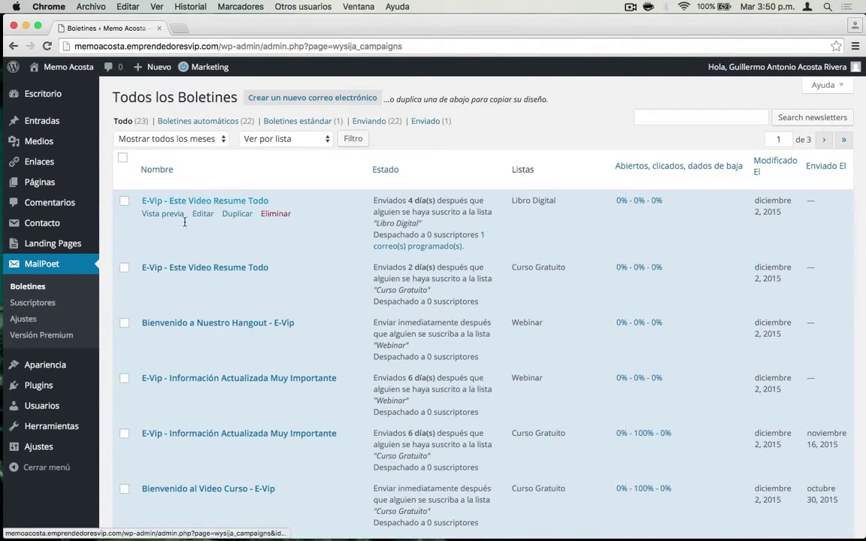
- Duplicate Este Video Resume Todo as an automatic email sent immediately to new Conóceme subscribers
{"action": "left_click", "coordinate": [231, 217]}
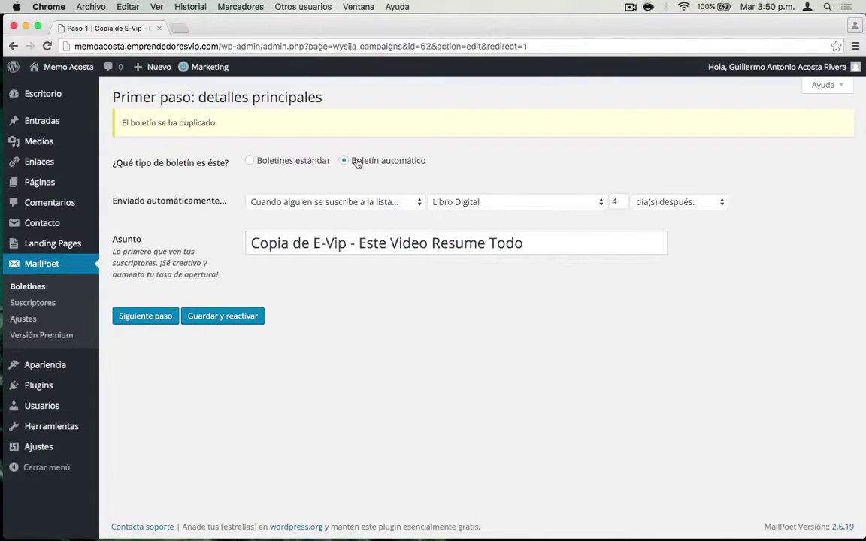
{"action": "left_click", "coordinate": [291, 160]}
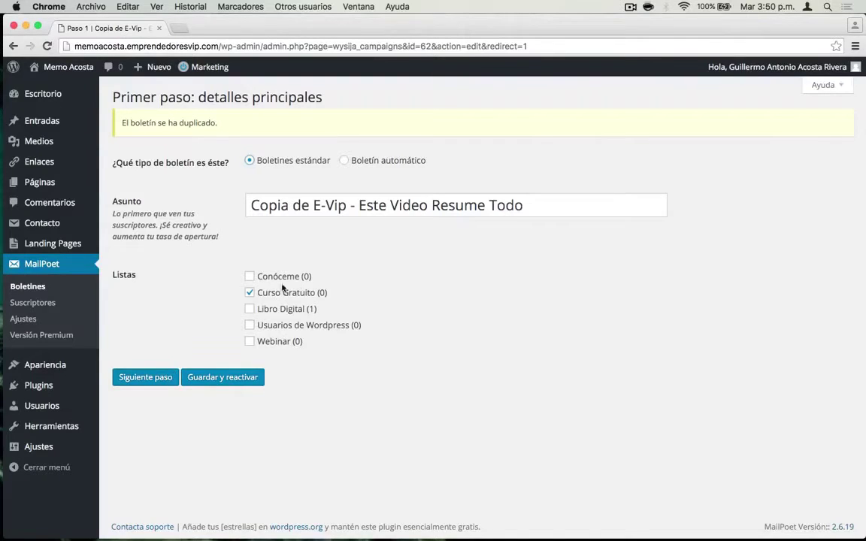
{"action": "left_click", "coordinate": [350, 162]}
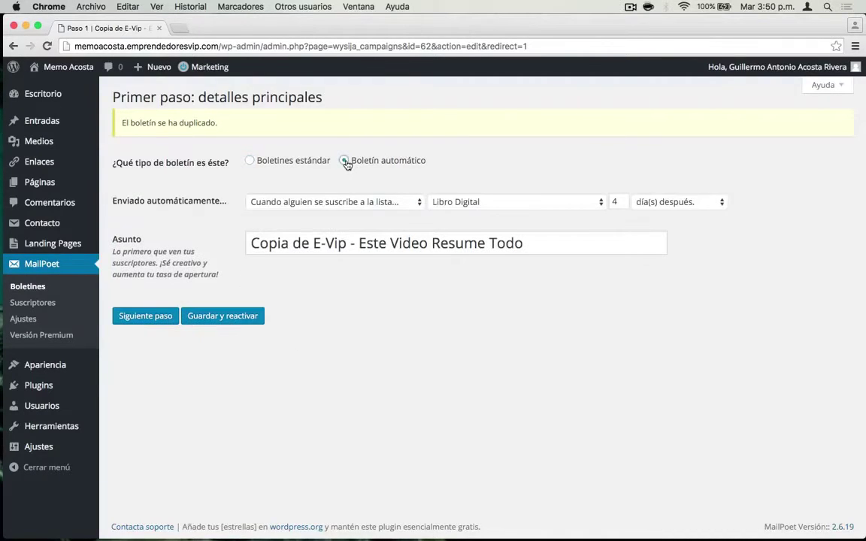
{"action": "left_click", "coordinate": [327, 203]}
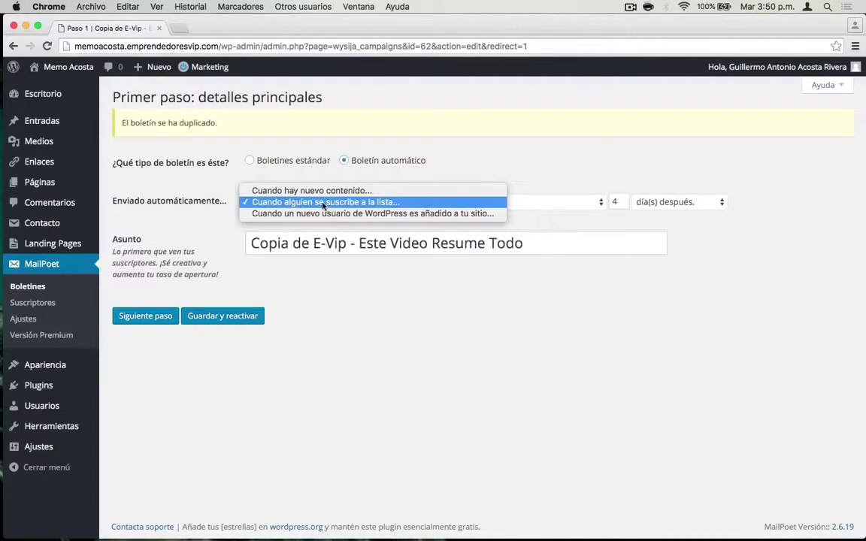
{"action": "left_click", "coordinate": [324, 203]}
{"action": "left_click", "coordinate": [490, 201]}
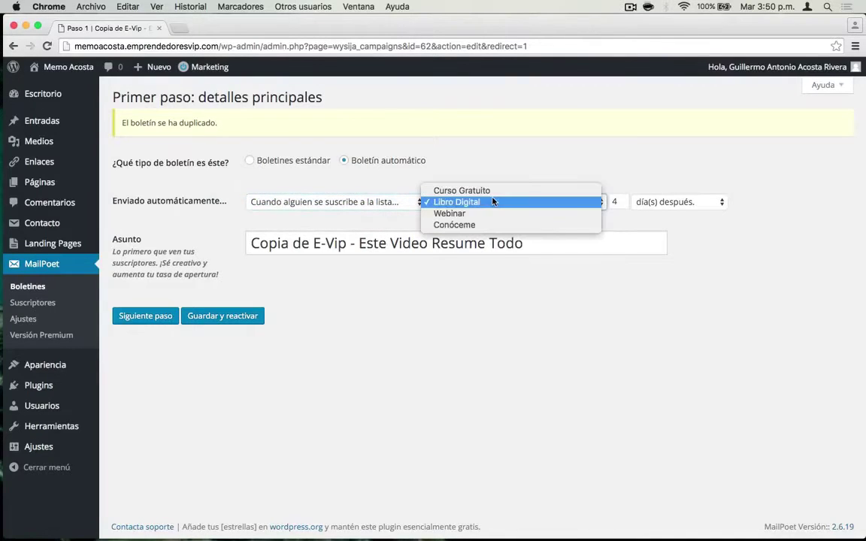
{"action": "left_click", "coordinate": [461, 225]}
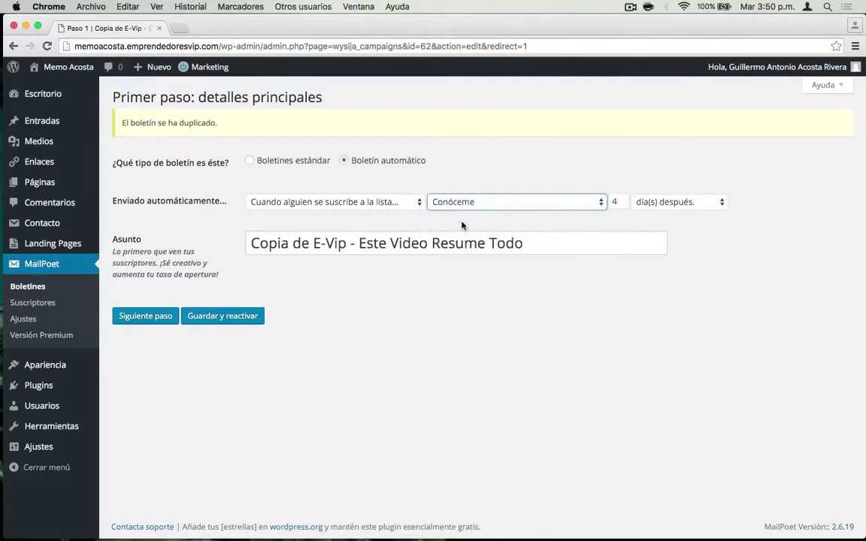
{"action": "left_click", "coordinate": [624, 203]}
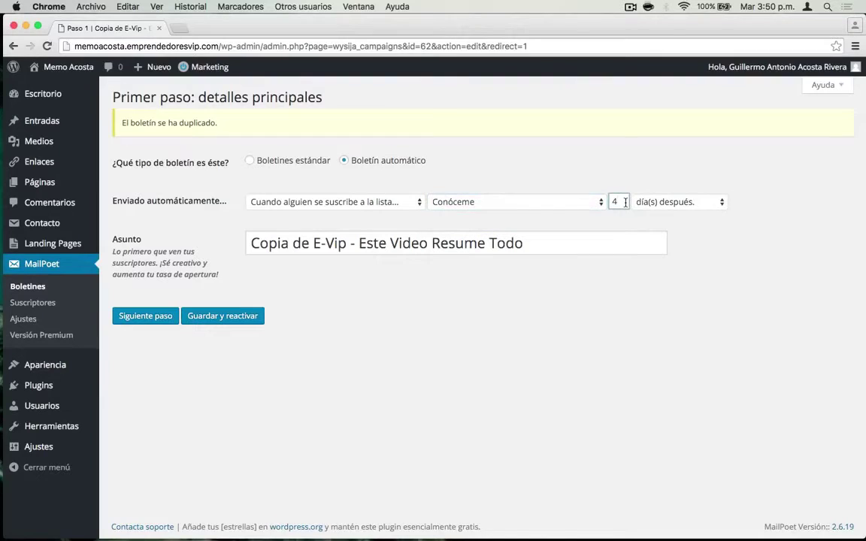
{"action": "left_click", "coordinate": [657, 202]}
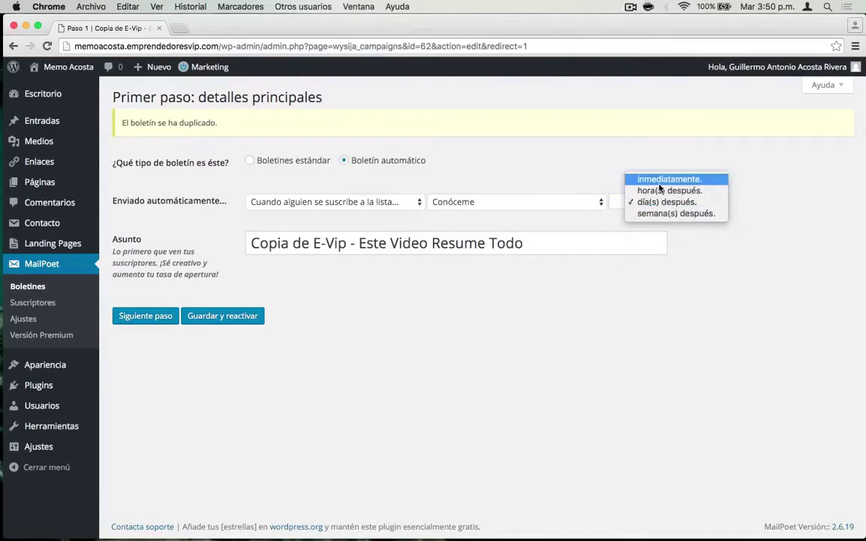
{"action": "key", "text": "Escape"}
- Replace the subject with a personal greeting naming the author and proceed to the next step
{"action": "left_click", "coordinate": [384, 241]}
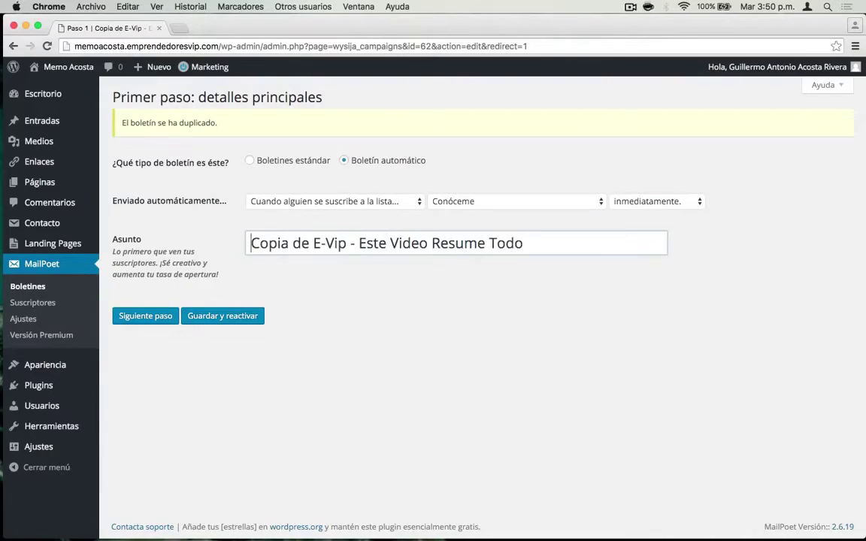
{"action": "key", "text": "super+a"}
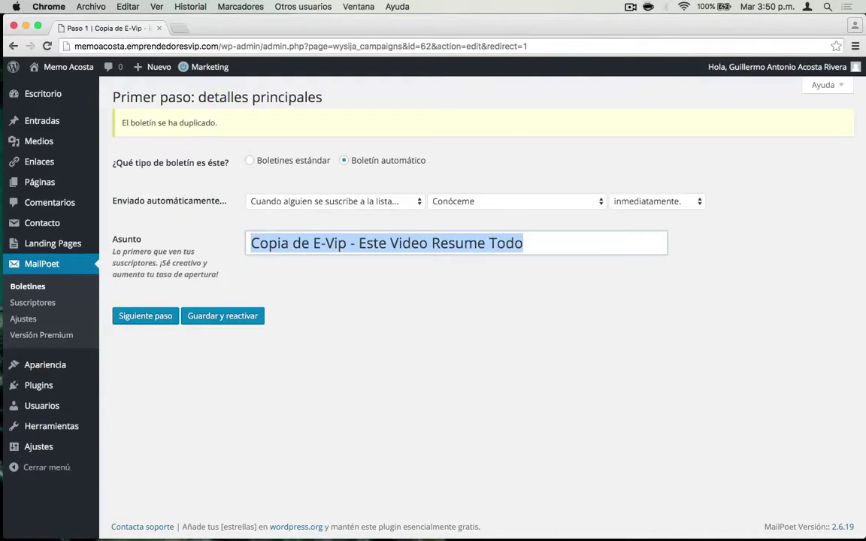
{"action": "type", "text": "Hola Soy "}
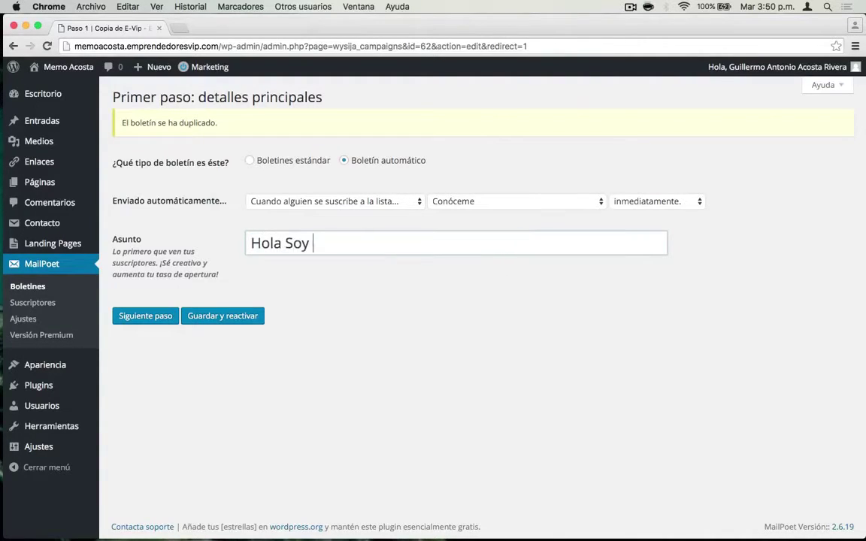
{"action": "type", "text": "Memo Acosta !!!"}
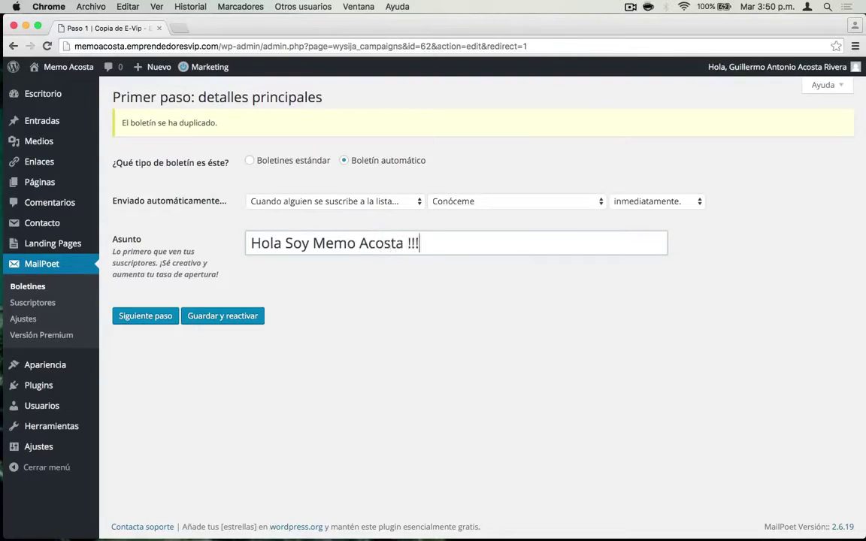
{"action": "left_click", "coordinate": [149, 319]}
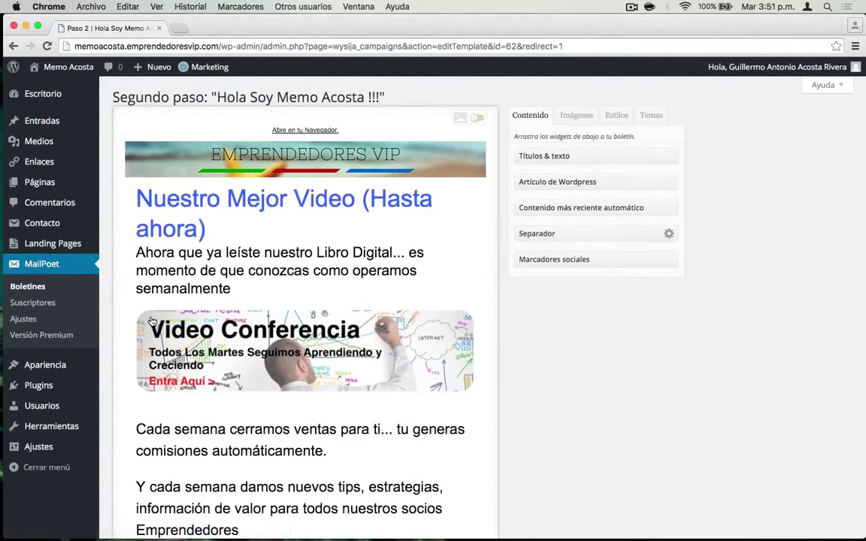
{"action": "scroll", "coordinate": [305, 309], "scroll_direction": "down", "scroll_amount": 5}
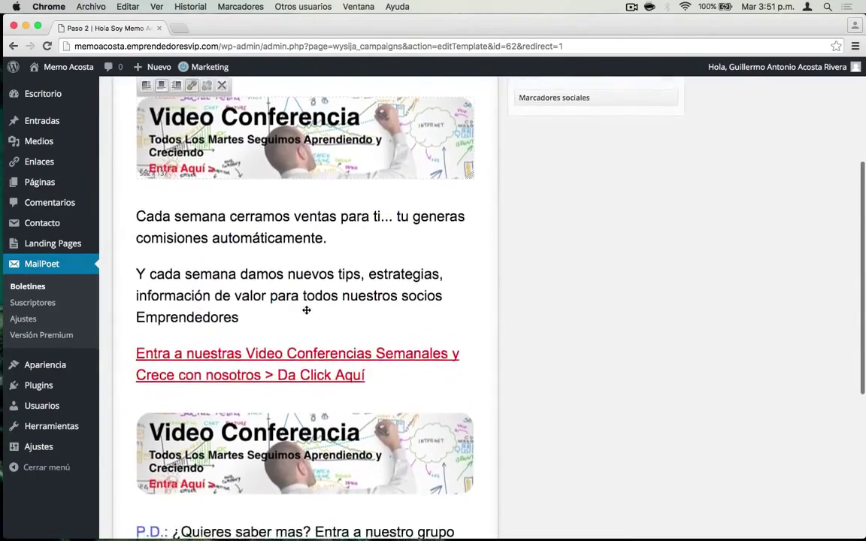
{"action": "scroll", "coordinate": [306, 310], "scroll_direction": "down", "scroll_amount": 5}
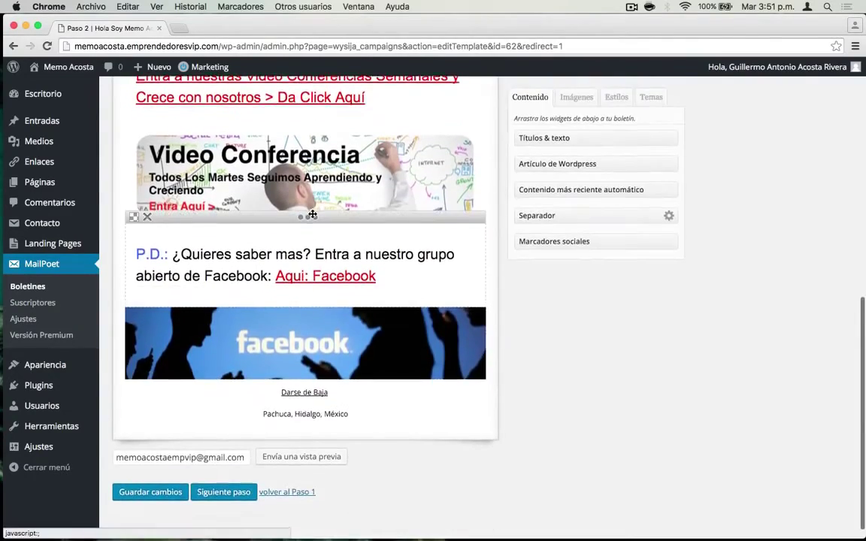
{"action": "scroll", "coordinate": [312, 215], "scroll_direction": "up", "scroll_amount": 10}
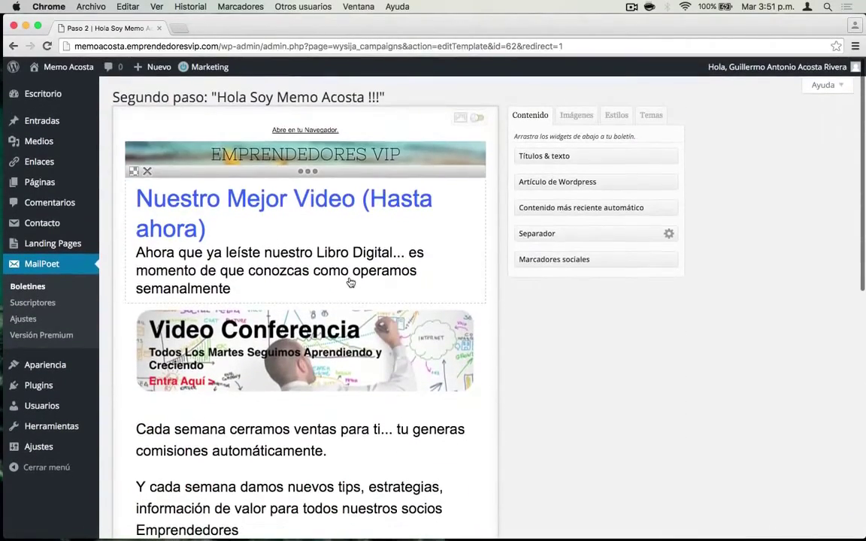
{"action": "mouse_move", "coordinate": [313, 178]}
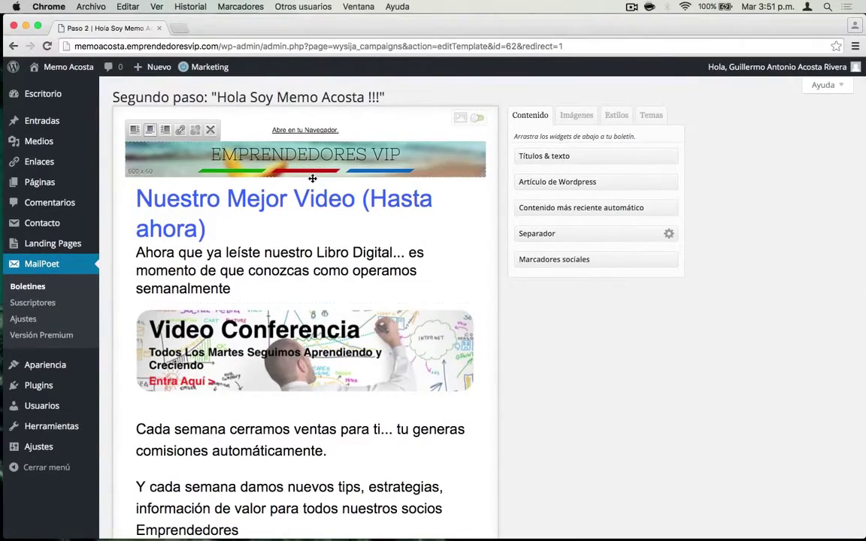
{"action": "scroll", "coordinate": [333, 381], "scroll_direction": "down", "scroll_amount": 6}
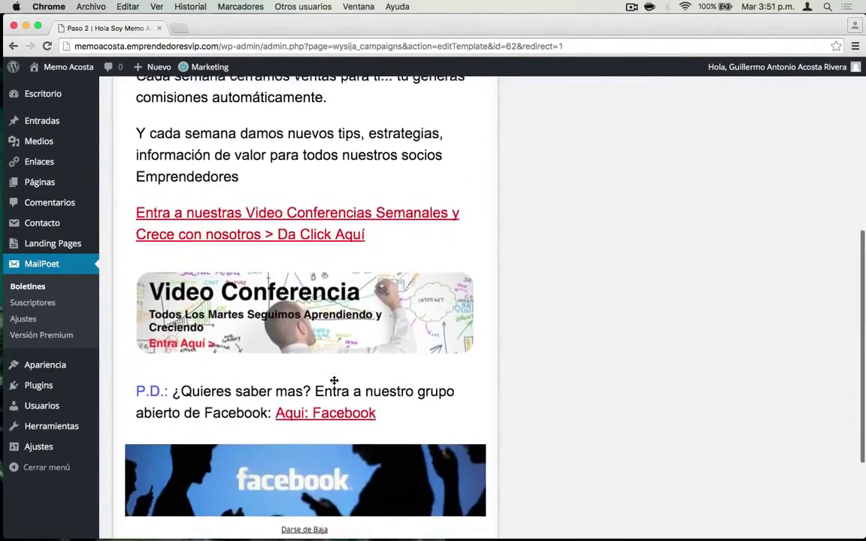
{"action": "scroll", "coordinate": [333, 381], "scroll_direction": "down", "scroll_amount": 2}
{"action": "scroll", "coordinate": [320, 296], "scroll_direction": "up", "scroll_amount": 6}
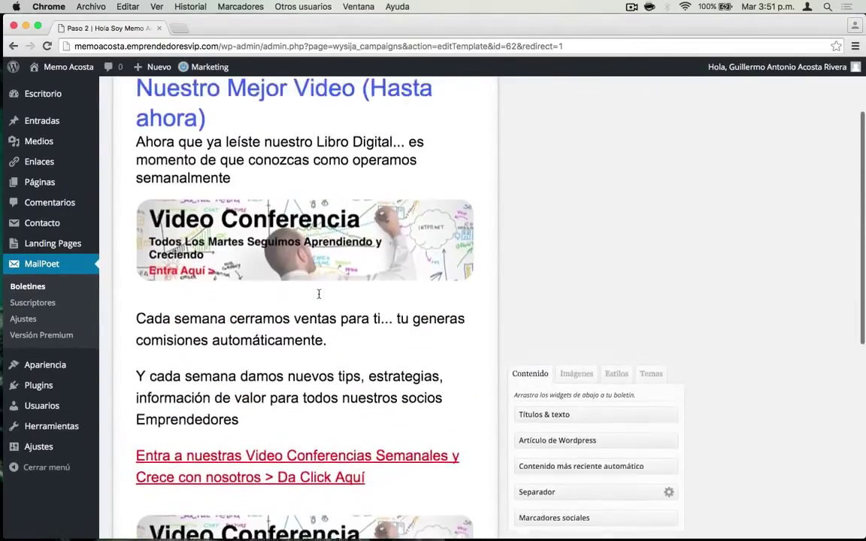
{"action": "scroll", "coordinate": [319, 294], "scroll_direction": "up", "scroll_amount": 3}
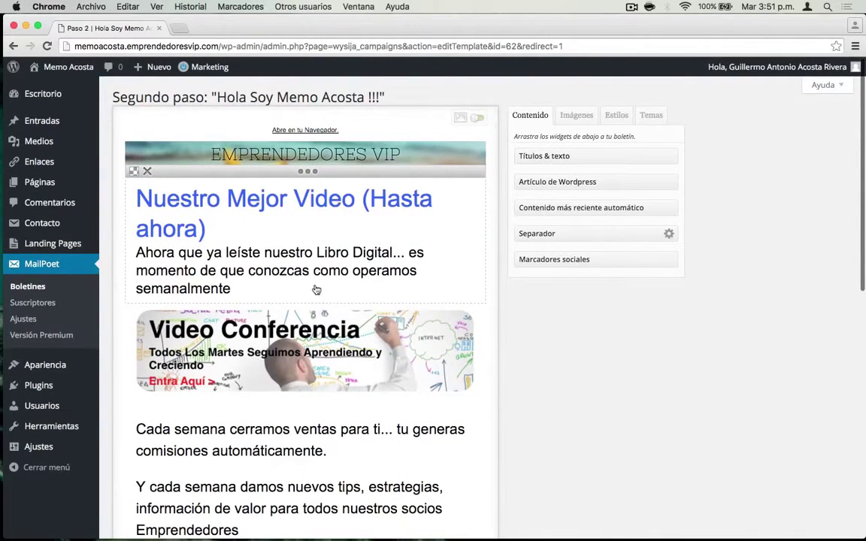
- Rewrite the heading's first line as 'Hola soy' plus the author's name, removing the leftover 'ahora)'
{"action": "left_click", "coordinate": [312, 259]}
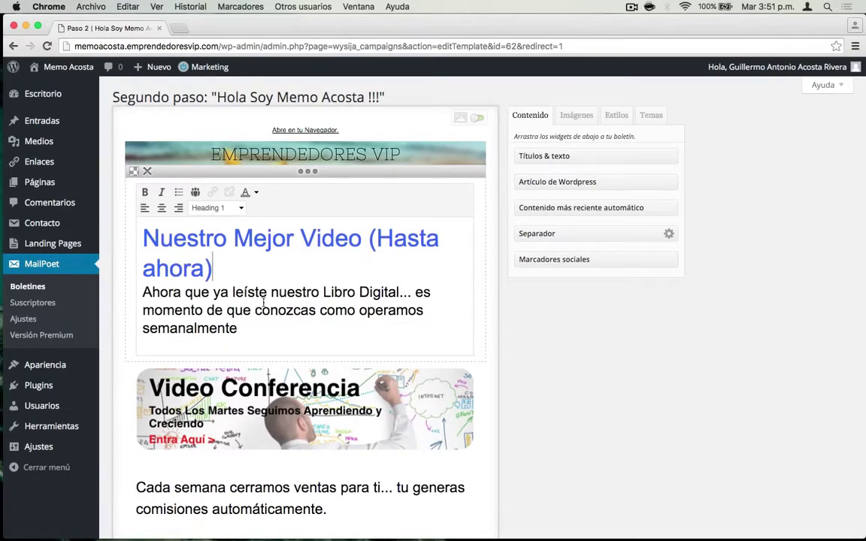
{"action": "key", "text": "super+Left"}
{"action": "key", "text": "super+shift+Right"}
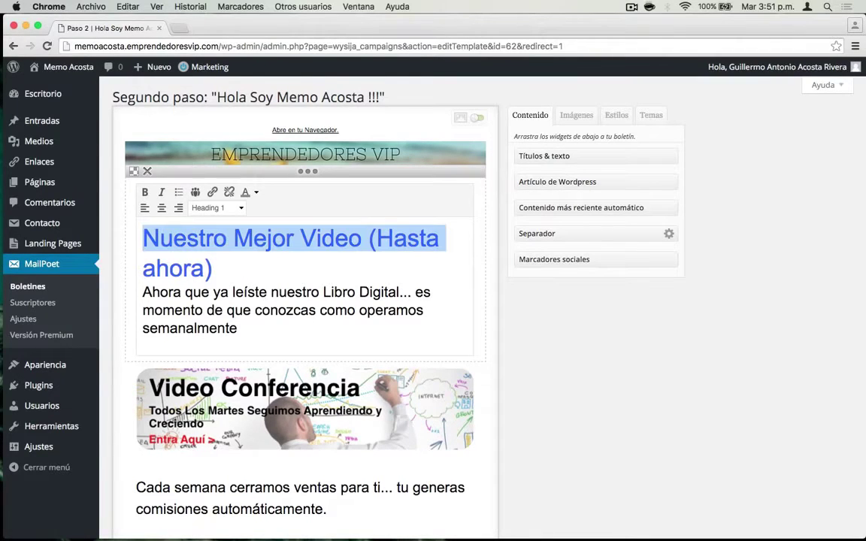
{"action": "type", "text": "Hola S"}
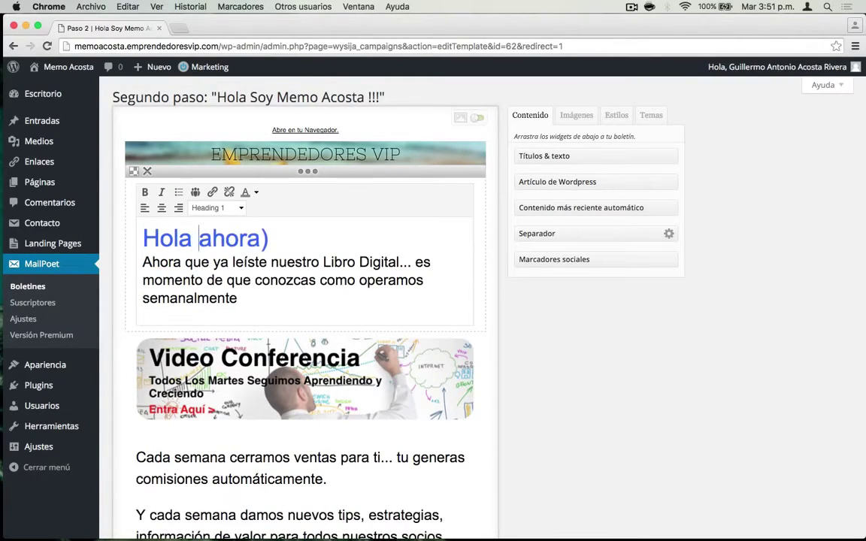
{"action": "key", "text": "BackSpace"}
{"action": "type", "text": "soy Memo Acosta"}
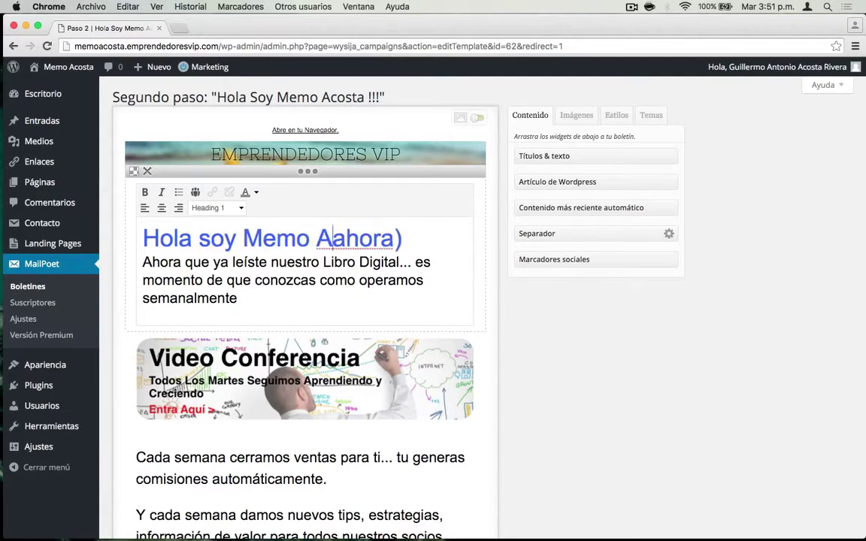
{"action": "key", "text": "super+shift+Right"}
{"action": "key", "text": "BackSpace"}
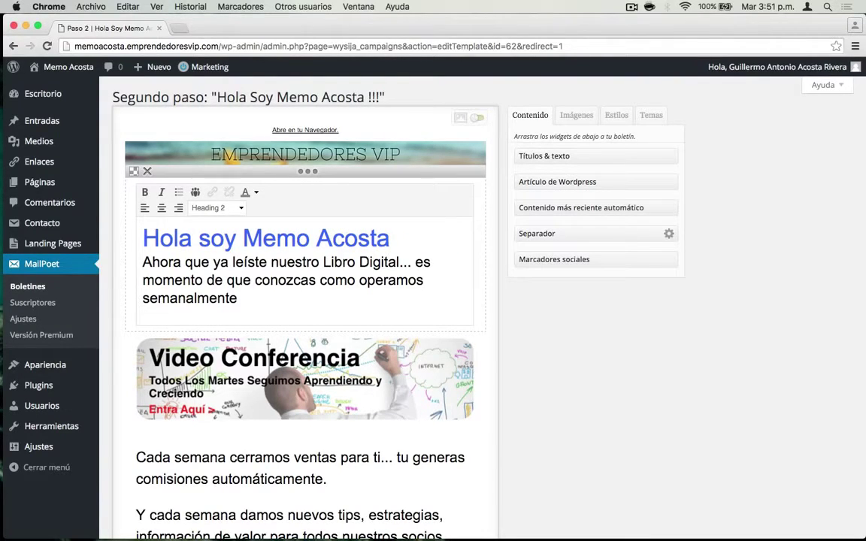
{"action": "left_click", "coordinate": [478, 368]}
{"action": "scroll", "coordinate": [338, 379], "scroll_direction": "down", "scroll_amount": 2}
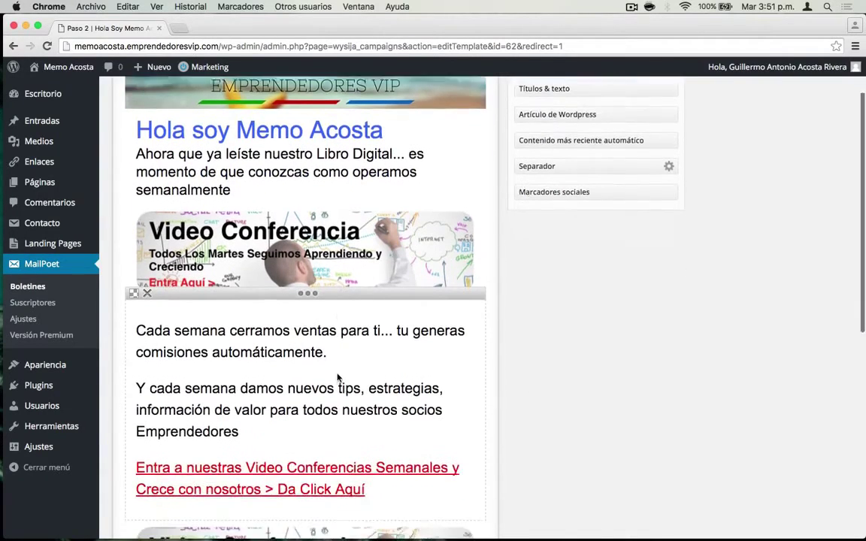
{"action": "scroll", "coordinate": [337, 378], "scroll_direction": "down", "scroll_amount": 6}
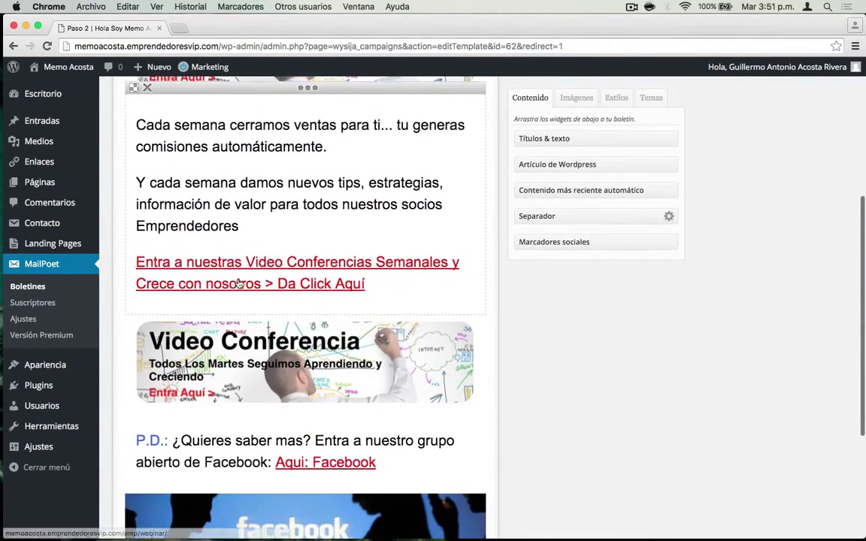
{"action": "scroll", "coordinate": [239, 282], "scroll_direction": "down", "scroll_amount": 5}
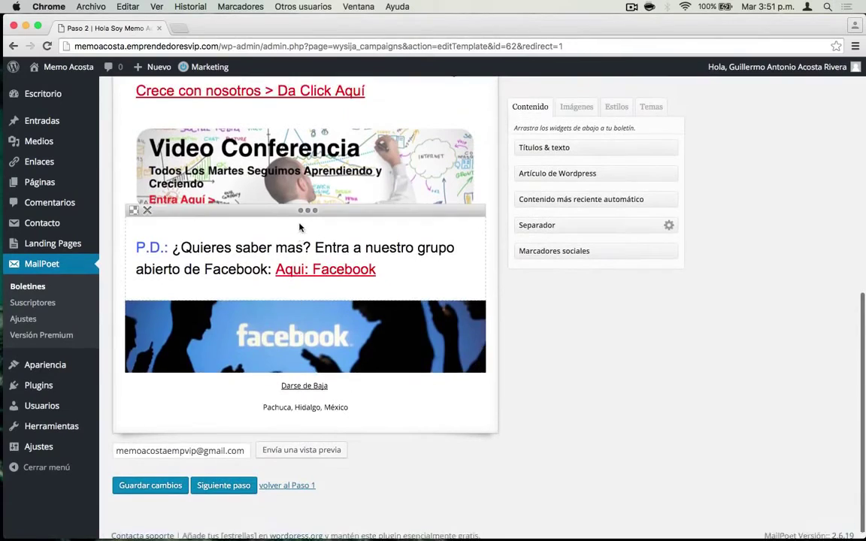
{"action": "scroll", "coordinate": [299, 227], "scroll_direction": "up", "scroll_amount": 13}
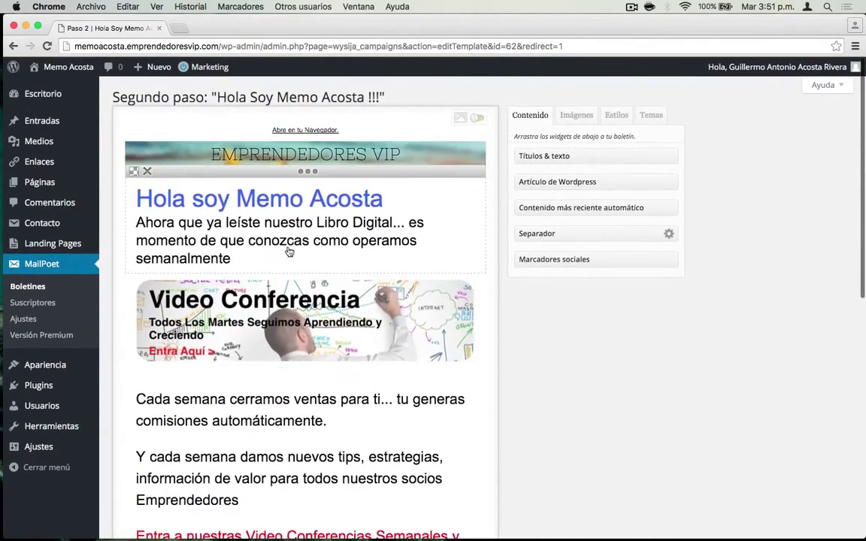
- Select the end of the intro sentence after 'semanalmente' in the heading block
{"action": "left_click", "coordinate": [289, 252]}
{"action": "left_click", "coordinate": [262, 293]}
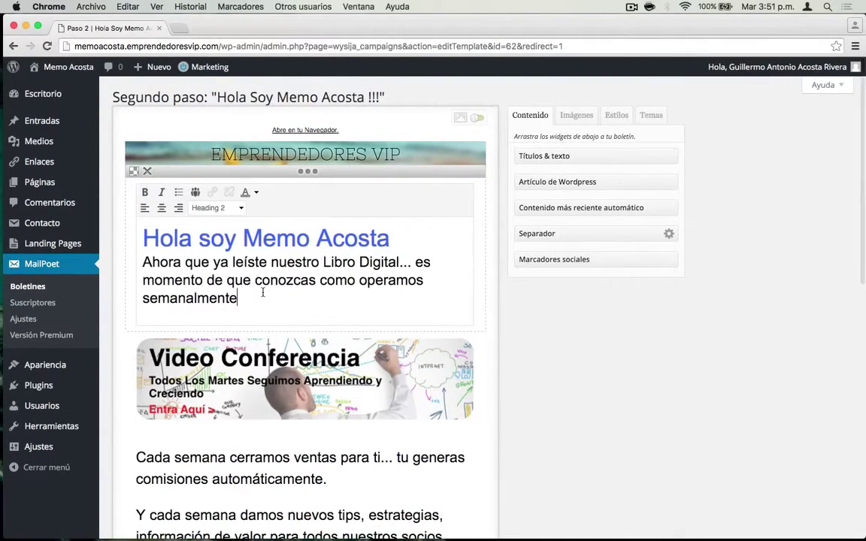
{"action": "left_click_drag", "start_coordinate": [263, 293], "coordinate": [232, 280]}
- Drag the facebook thumbnail from Imágenes above the Video Conferencia banner, leaving its link settings unchanged
{"action": "left_click", "coordinate": [213, 192]}
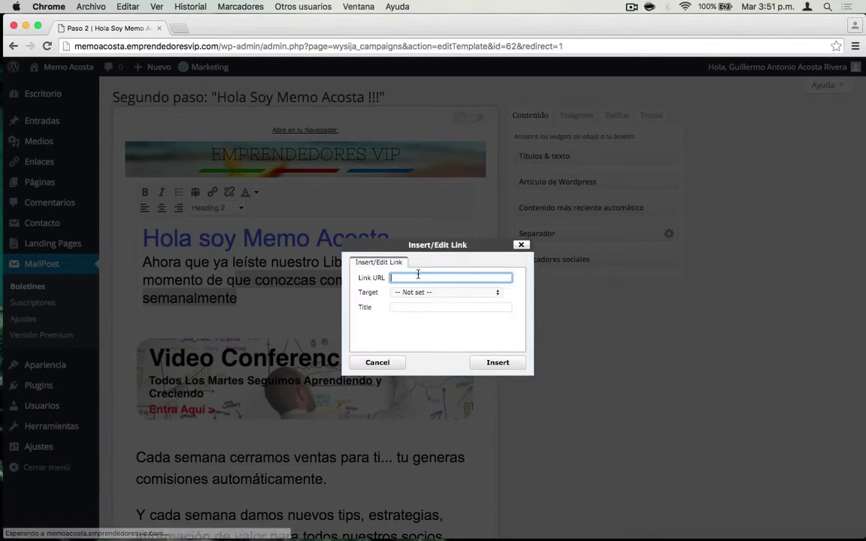
{"action": "left_click", "coordinate": [377, 362]}
{"action": "left_click", "coordinate": [432, 316]}
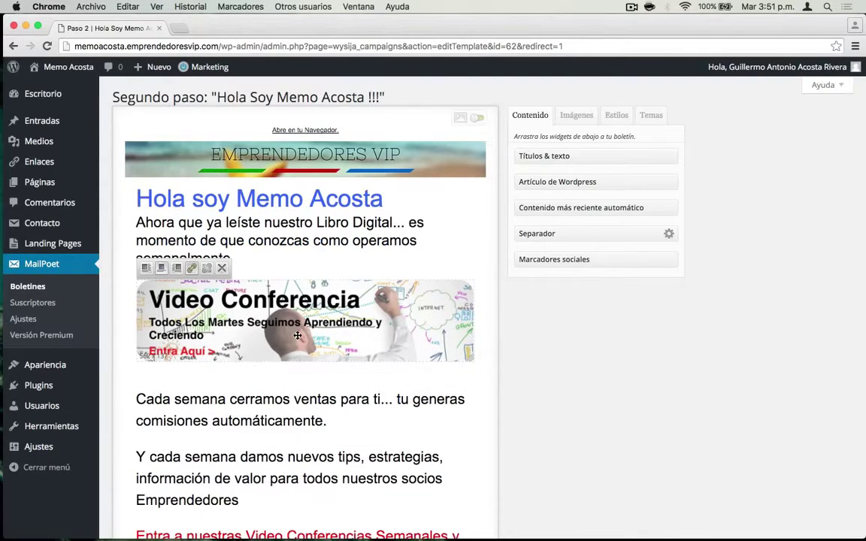
{"action": "left_click", "coordinate": [577, 115]}
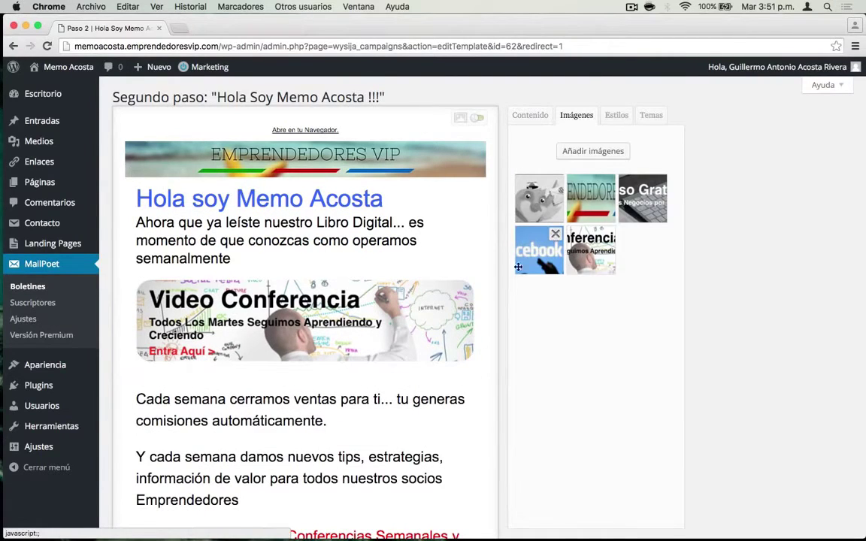
{"action": "left_click_drag", "start_coordinate": [518, 267], "coordinate": [353, 287]}
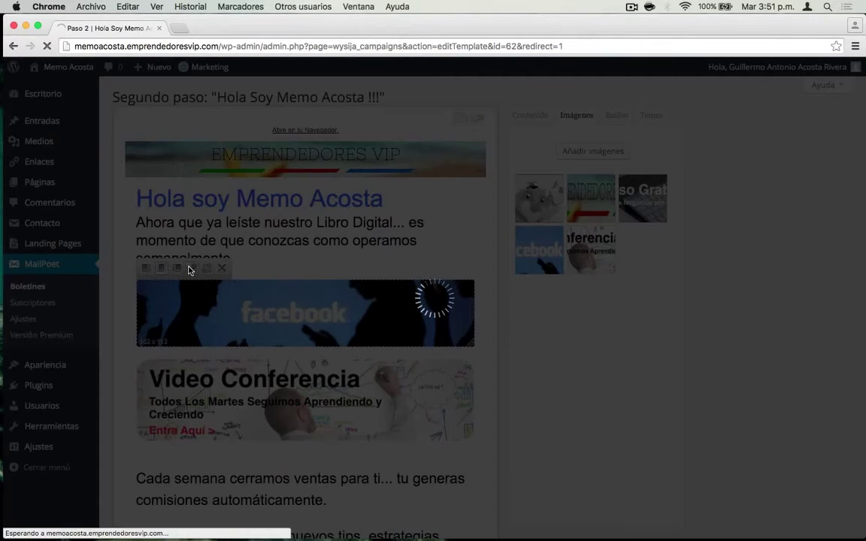
{"action": "left_click", "coordinate": [190, 271]}
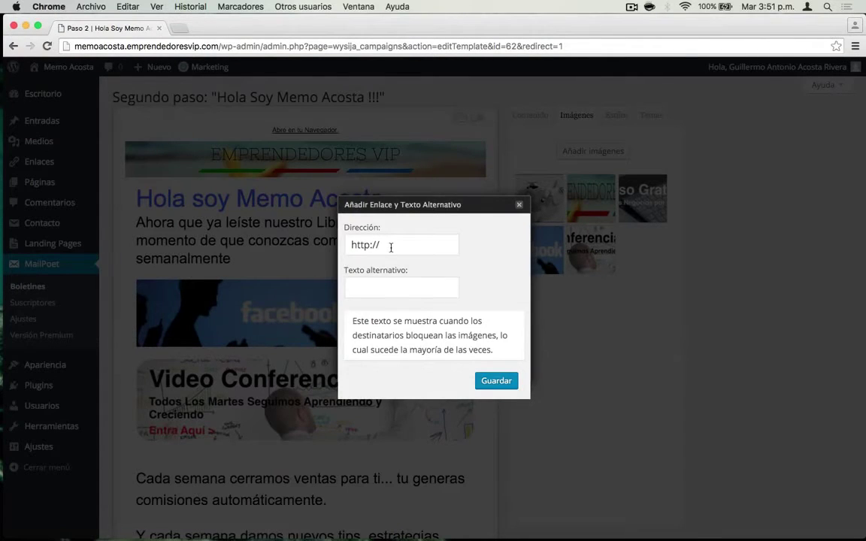
{"action": "left_click", "coordinate": [519, 205]}
{"action": "scroll", "coordinate": [393, 344], "scroll_direction": "down", "scroll_amount": 5}
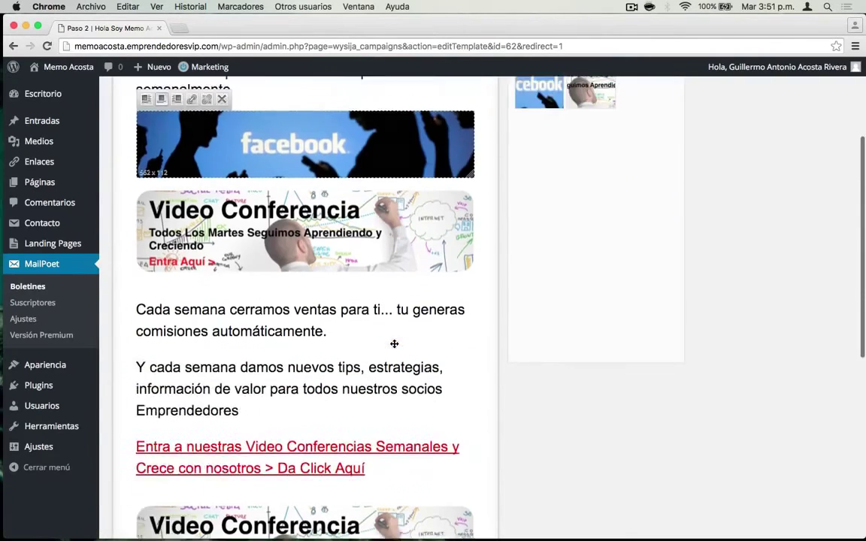
{"action": "scroll", "coordinate": [394, 344], "scroll_direction": "down", "scroll_amount": 7}
{"action": "scroll", "coordinate": [320, 387], "scroll_direction": "down", "scroll_amount": 2}
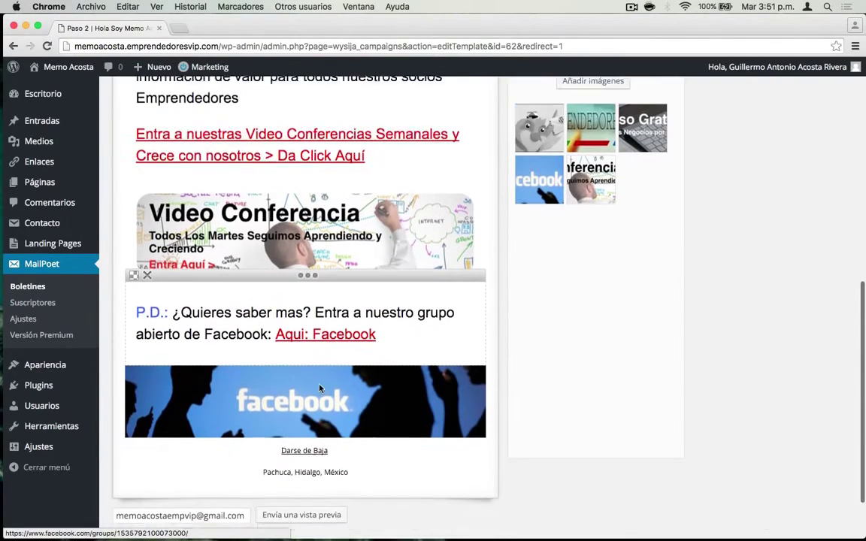
{"action": "scroll", "coordinate": [320, 388], "scroll_direction": "down", "scroll_amount": 3}
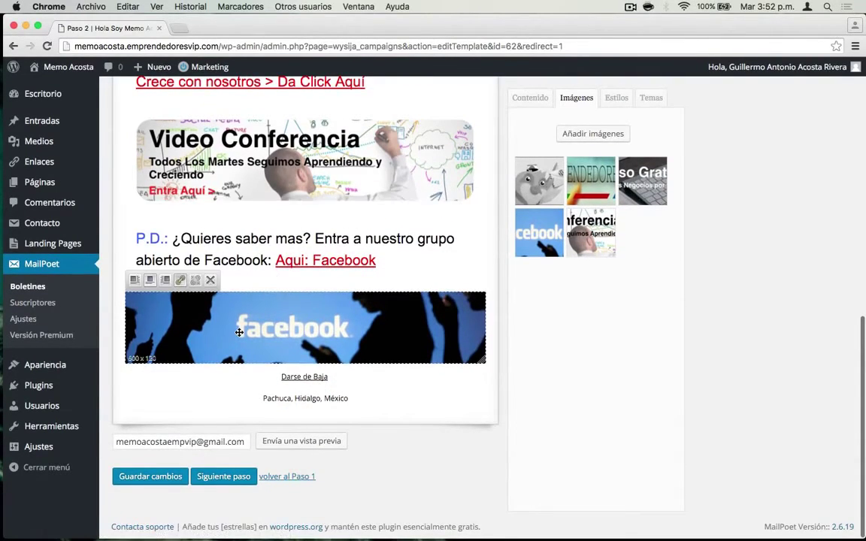
- Add a text block above the lower Video Conferencia banner reading 'Este es un cuadro adicional :D'
{"action": "left_click", "coordinate": [528, 99]}
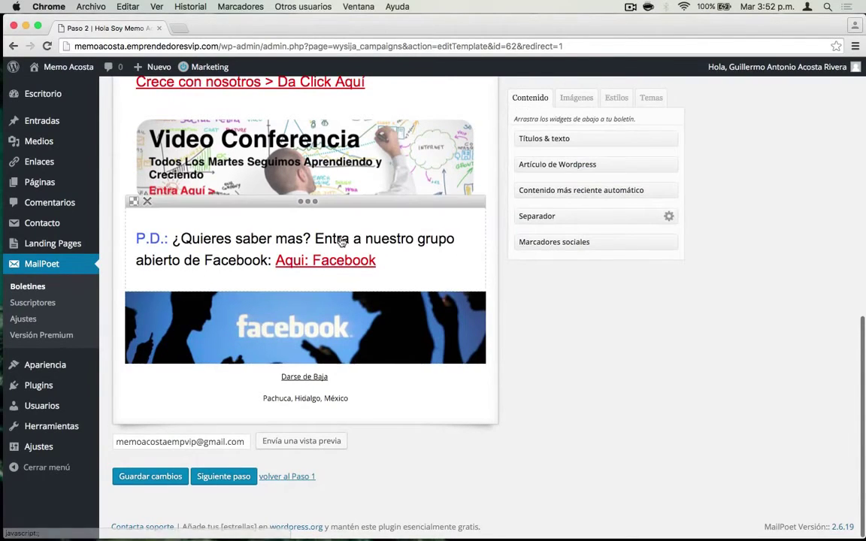
{"action": "scroll", "coordinate": [525, 223], "scroll_direction": "up", "scroll_amount": 3}
{"action": "left_click_drag", "start_coordinate": [555, 132], "coordinate": [390, 236]}
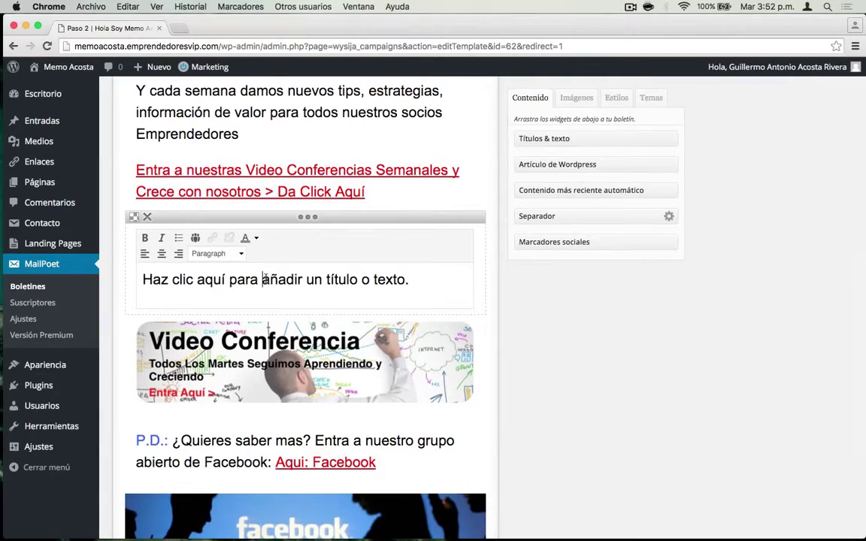
{"action": "key", "text": "super+a"}
{"action": "type", "text": "Este e"}
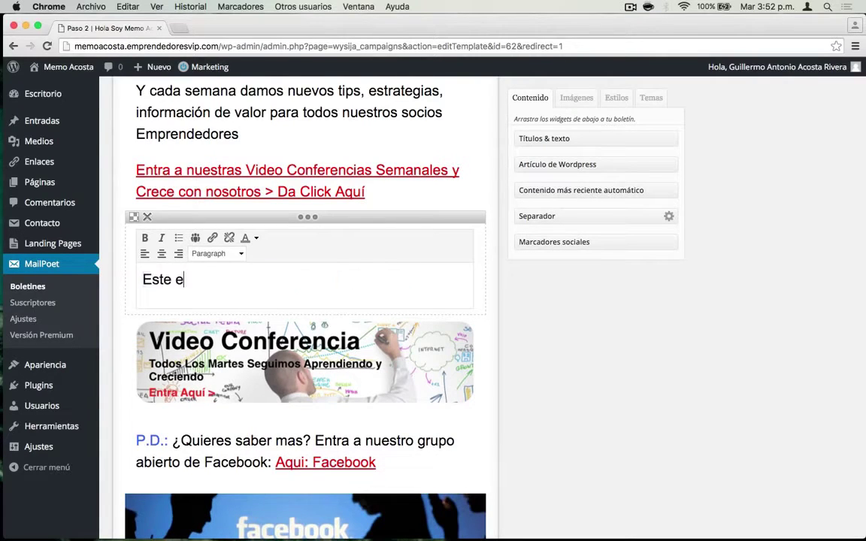
{"action": "type", "text": "s un cuad"}
{"action": "key", "text": "BackSpace"}
{"action": "key", "text": "BackSpace"}
{"action": "type", "text": "uad"}
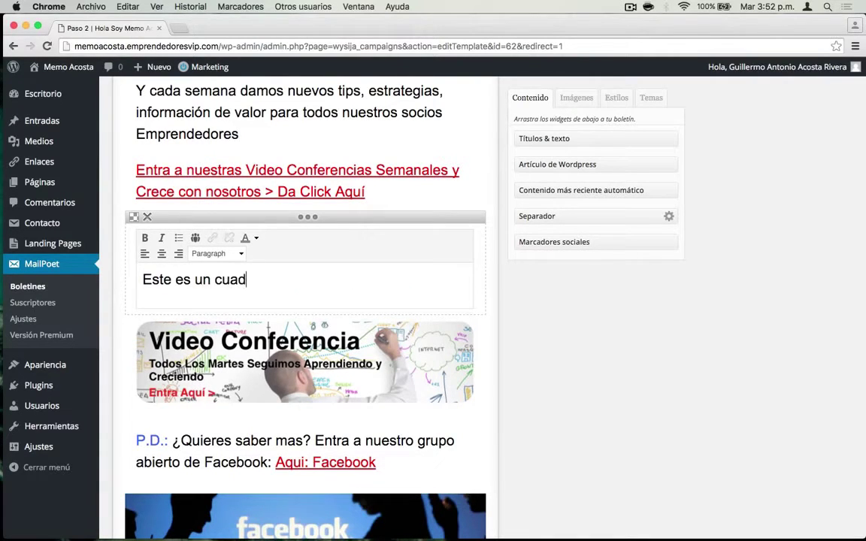
{"action": "type", "text": "ro adicional :D"}
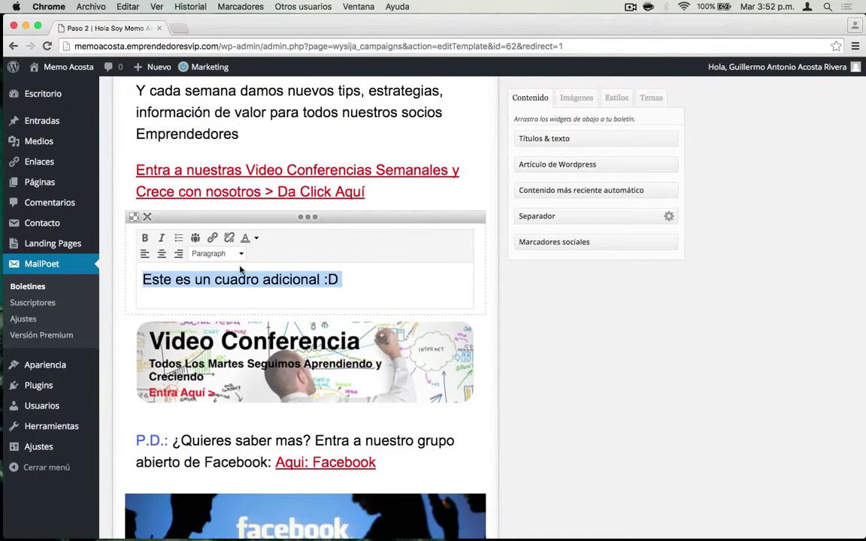
{"action": "left_click", "coordinate": [212, 238]}
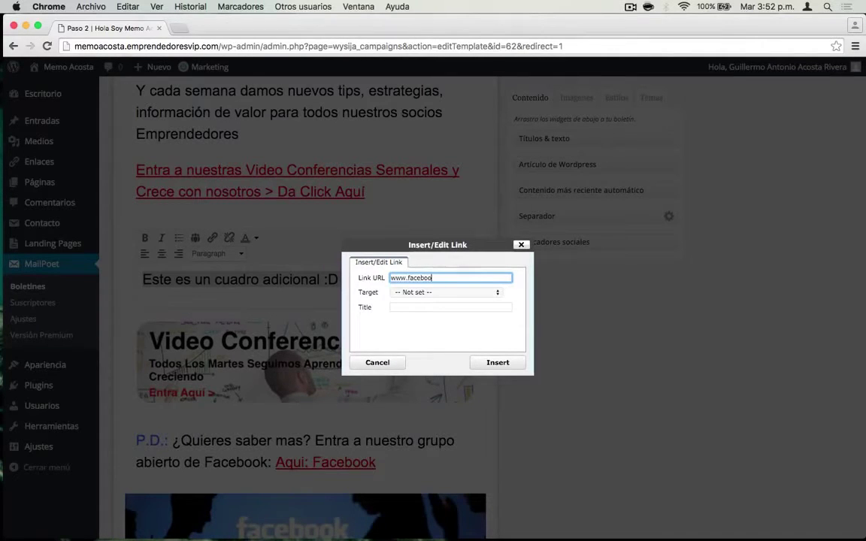
{"action": "left_click", "coordinate": [497, 362]}
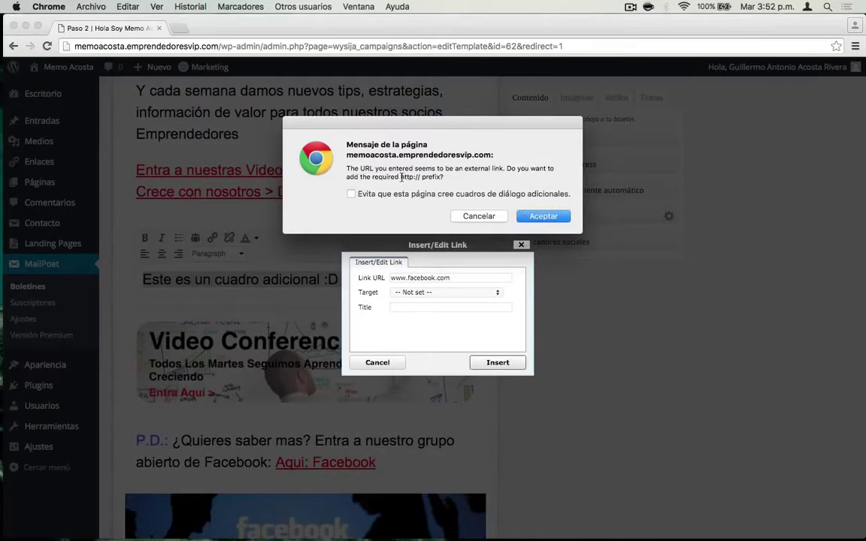
{"action": "left_click", "coordinate": [530, 216]}
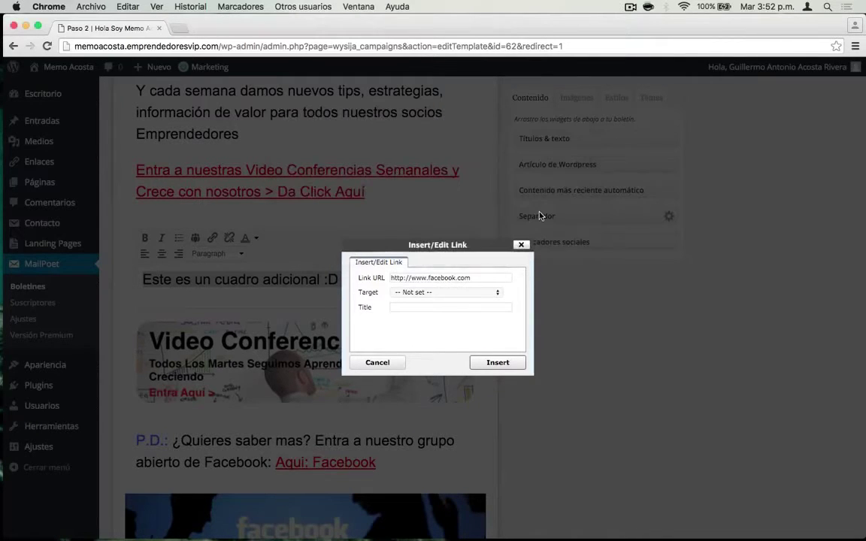
{"action": "left_click", "coordinate": [497, 361]}
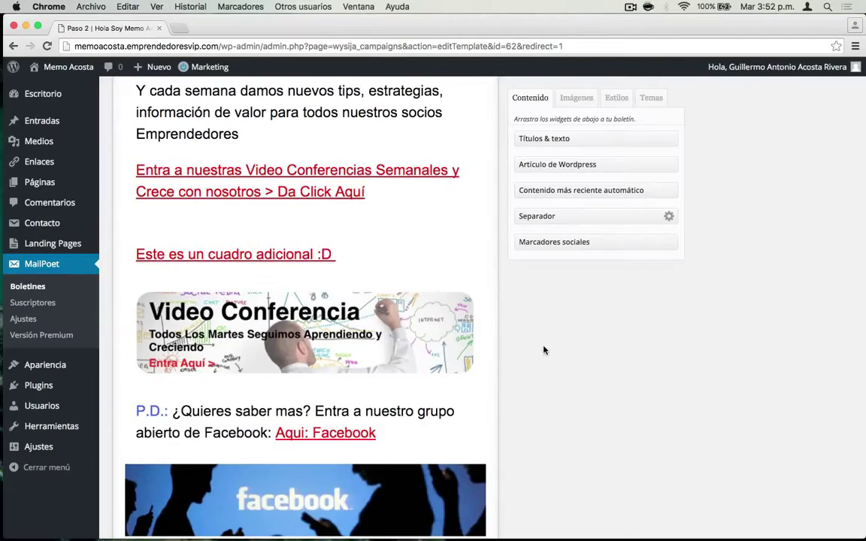
- Save the Hola Soy Memo Acosta !!! design with Guardar cambios and go on with Siguiente paso
{"action": "scroll", "coordinate": [345, 240], "scroll_direction": "up", "scroll_amount": 1}
{"action": "scroll", "coordinate": [345, 239], "scroll_direction": "up", "scroll_amount": 5}
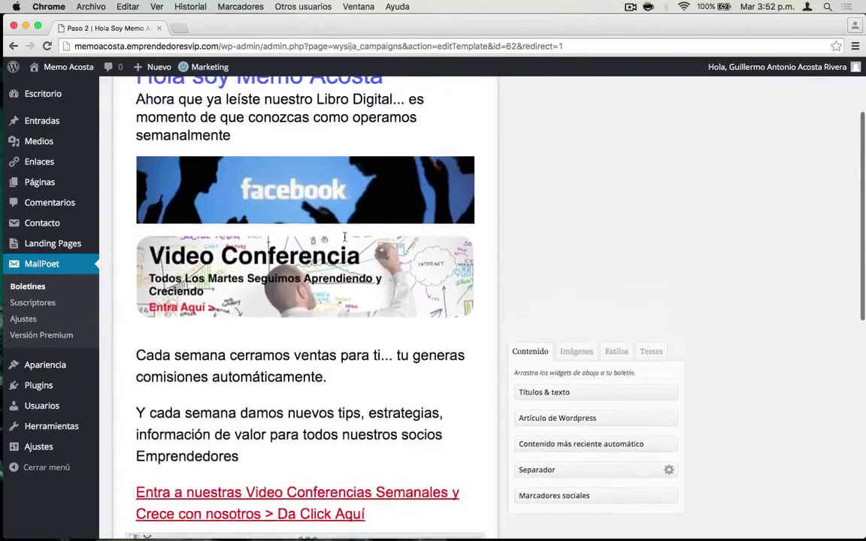
{"action": "scroll", "coordinate": [345, 239], "scroll_direction": "down", "scroll_amount": 8}
{"action": "scroll", "coordinate": [345, 239], "scroll_direction": "up", "scroll_amount": 8}
{"action": "scroll", "coordinate": [345, 239], "scroll_direction": "up", "scroll_amount": 4}
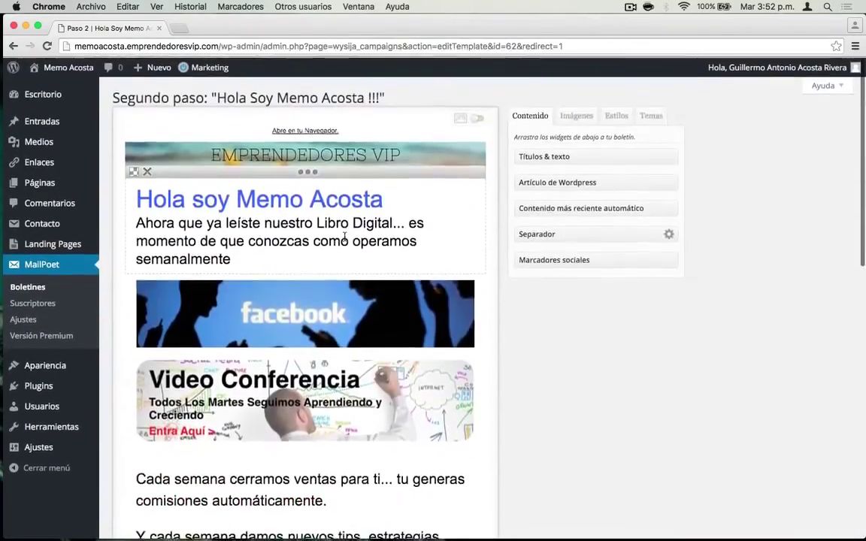
{"action": "scroll", "coordinate": [345, 239], "scroll_direction": "down", "scroll_amount": 10}
{"action": "scroll", "coordinate": [345, 240], "scroll_direction": "up", "scroll_amount": 10}
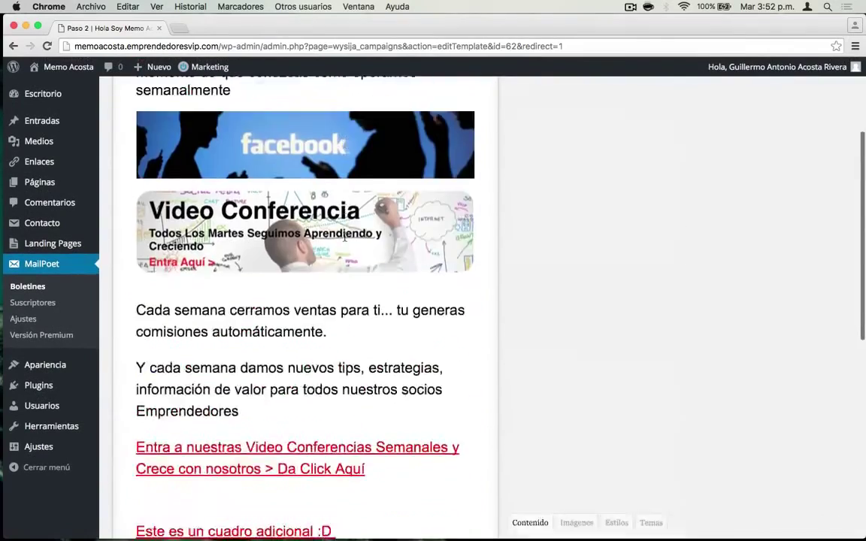
{"action": "scroll", "coordinate": [345, 239], "scroll_direction": "down", "scroll_amount": 6}
{"action": "scroll", "coordinate": [345, 240], "scroll_direction": "down", "scroll_amount": 5}
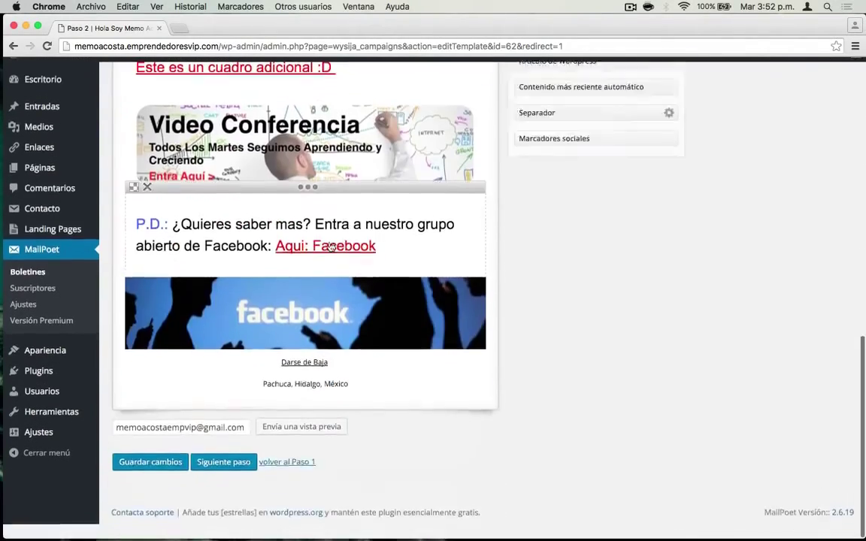
{"action": "left_click", "coordinate": [159, 479]}
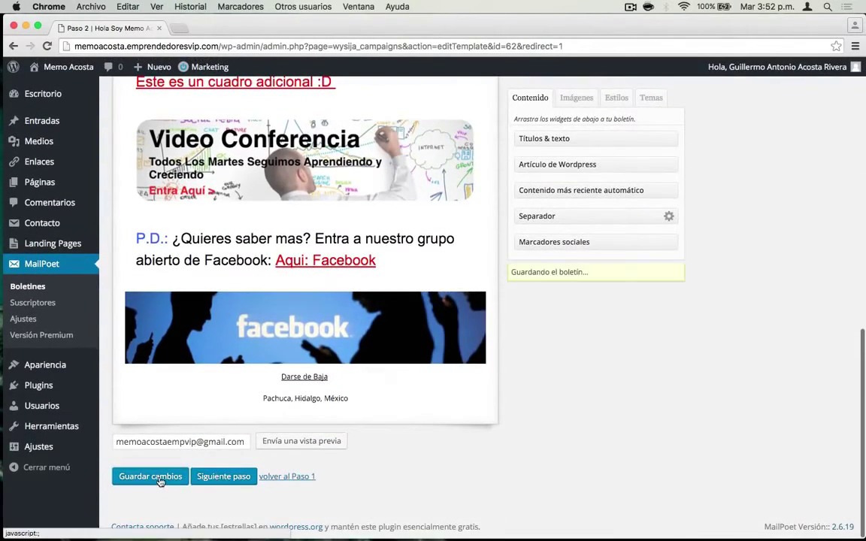
{"action": "left_click", "coordinate": [223, 478]}
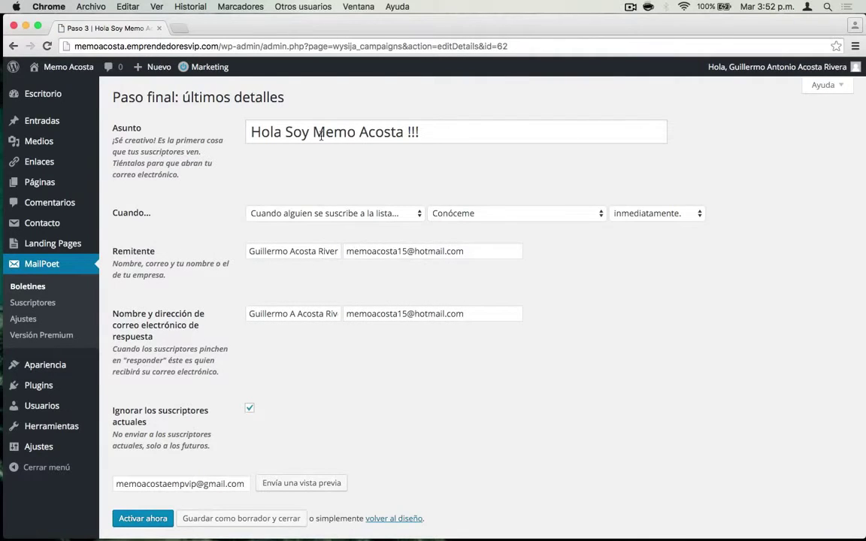
- Keep the Conóceme subscribe trigger and activate the newsletter, ignoring the list's existing subscribers
{"action": "scroll", "coordinate": [321, 135], "scroll_direction": "down", "scroll_amount": 1}
{"action": "scroll", "coordinate": [172, 261], "scroll_direction": "up", "scroll_amount": 1}
{"action": "scroll", "coordinate": [155, 230], "scroll_direction": "down", "scroll_amount": 1}
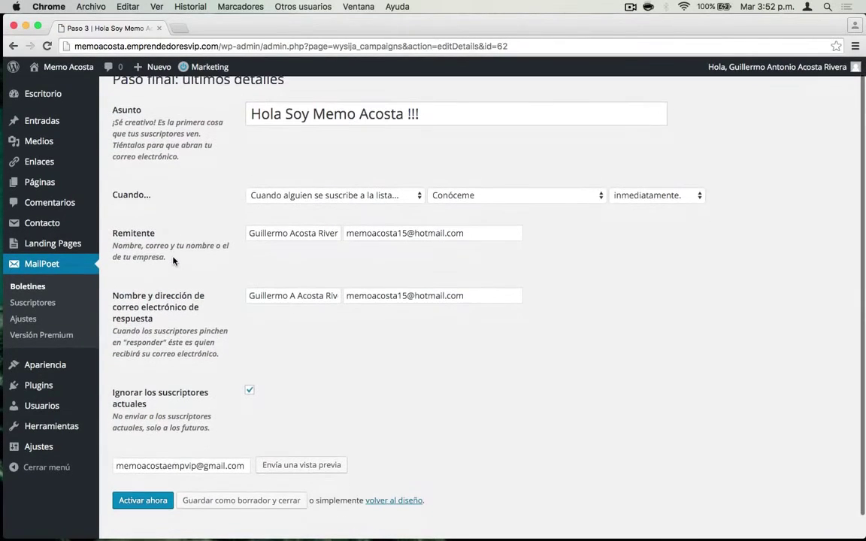
{"action": "scroll", "coordinate": [173, 261], "scroll_direction": "up", "scroll_amount": 1}
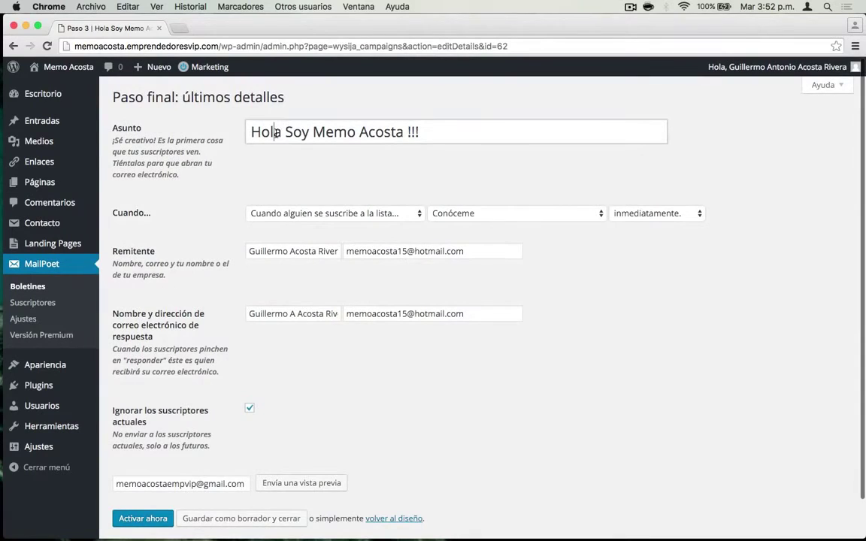
{"action": "left_click", "coordinate": [296, 215]}
{"action": "left_click", "coordinate": [507, 222]}
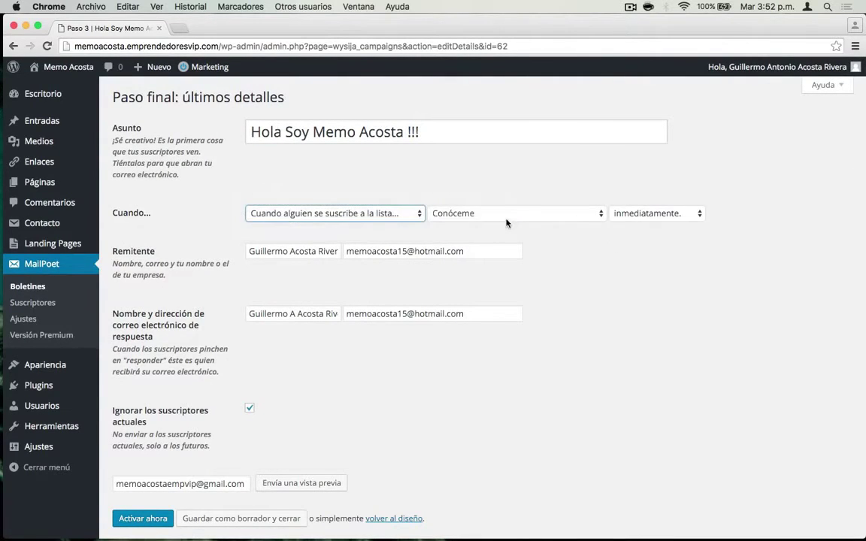
{"action": "scroll", "coordinate": [293, 315], "scroll_direction": "down", "scroll_amount": 2}
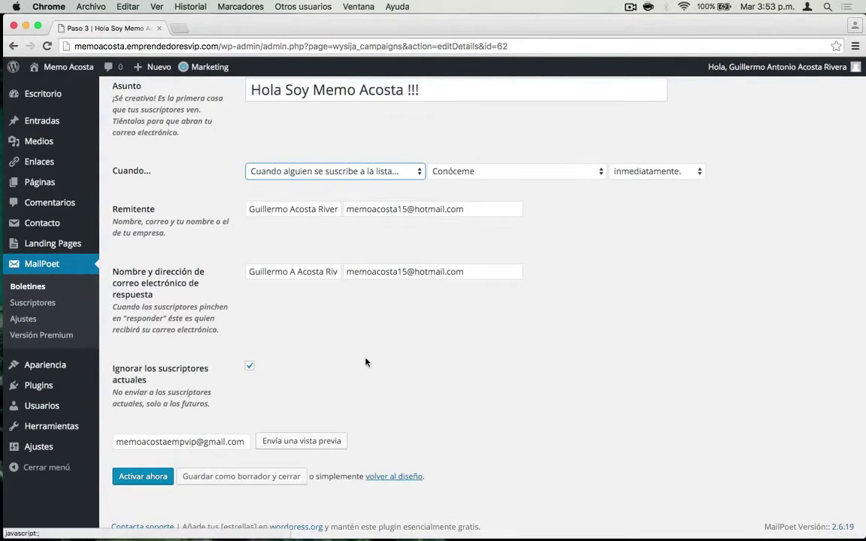
{"action": "left_click", "coordinate": [151, 478]}
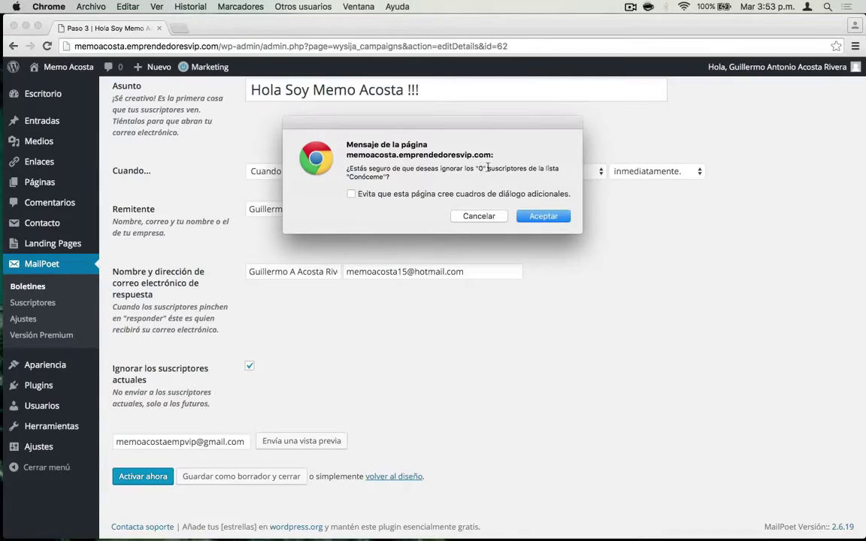
{"action": "left_click", "coordinate": [534, 218]}
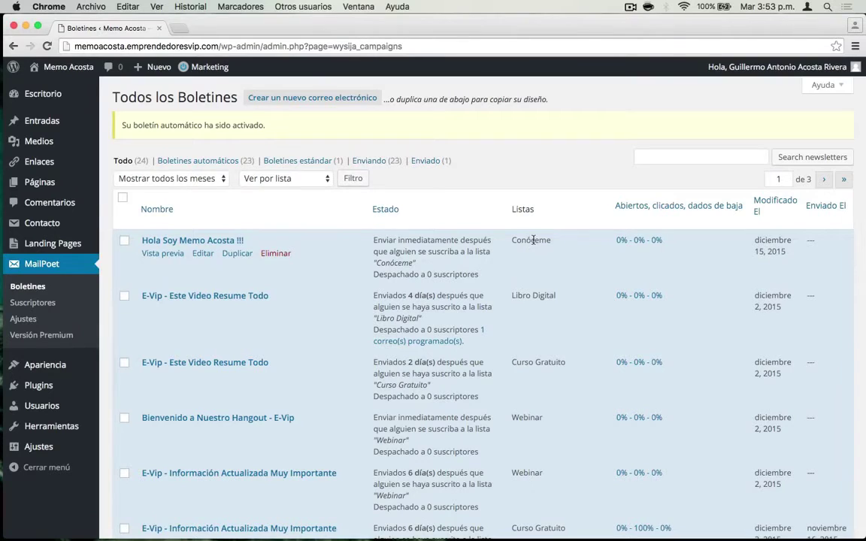
{"action": "scroll", "coordinate": [430, 268], "scroll_direction": "down", "scroll_amount": 10}
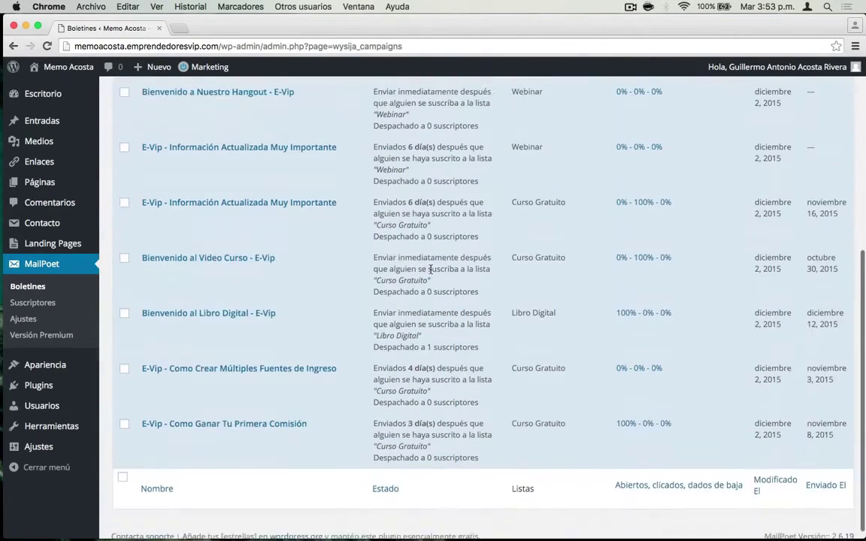
{"action": "scroll", "coordinate": [430, 268], "scroll_direction": "up", "scroll_amount": 10}
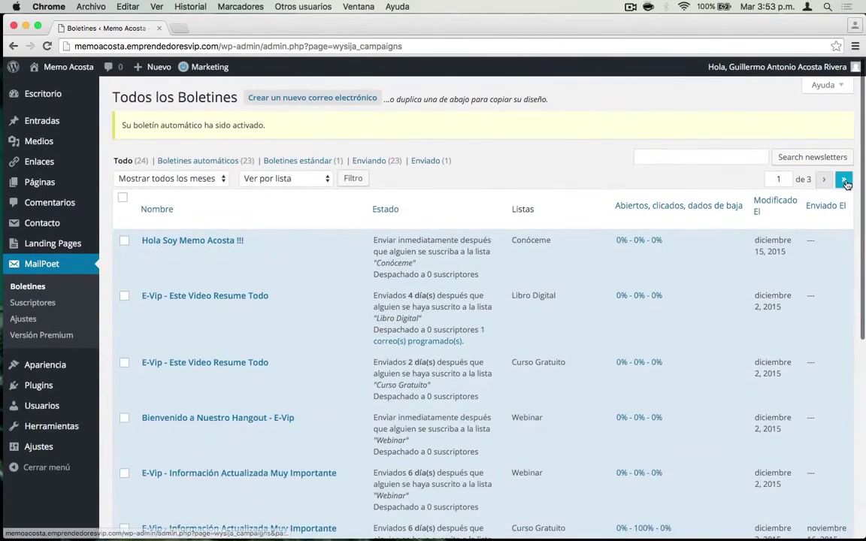
- Duplicate the Martes de Hangout - E-Vip newsletter from the last list page
{"action": "left_click", "coordinate": [843, 179]}
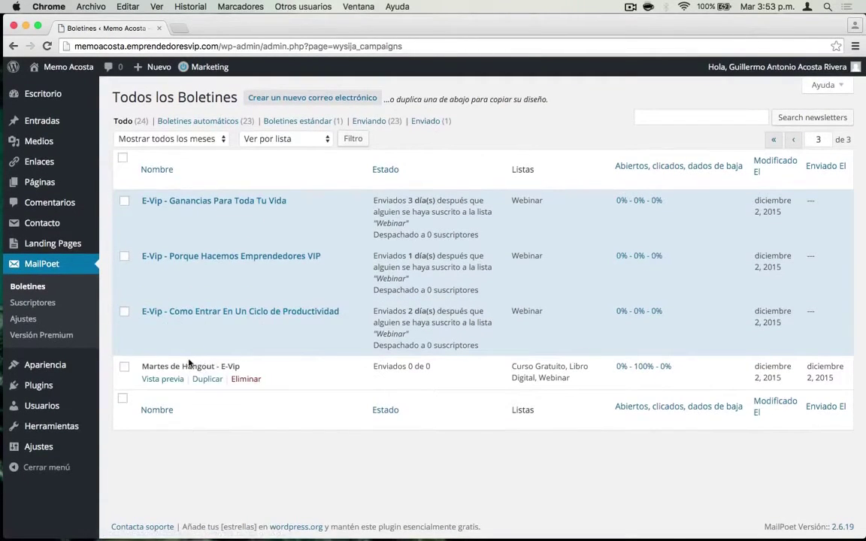
{"action": "left_click_drag", "start_coordinate": [142, 366], "coordinate": [245, 370]}
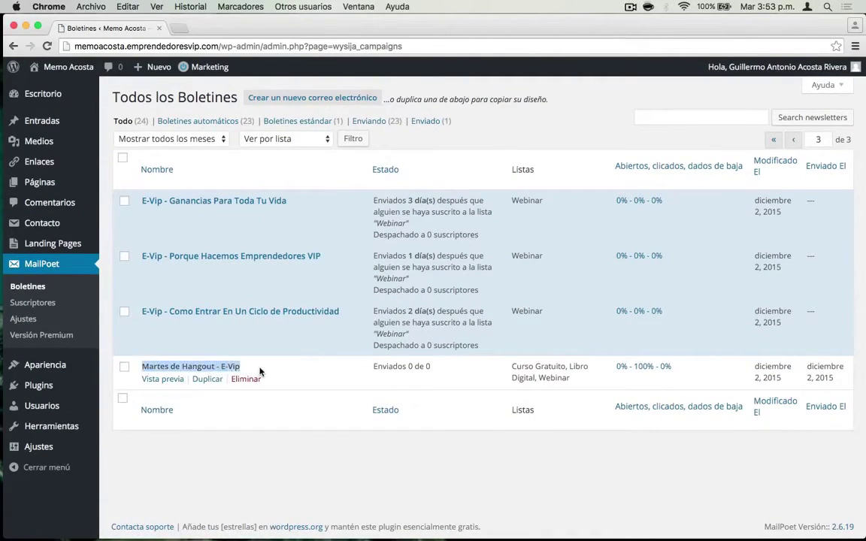
{"action": "left_click", "coordinate": [208, 380]}
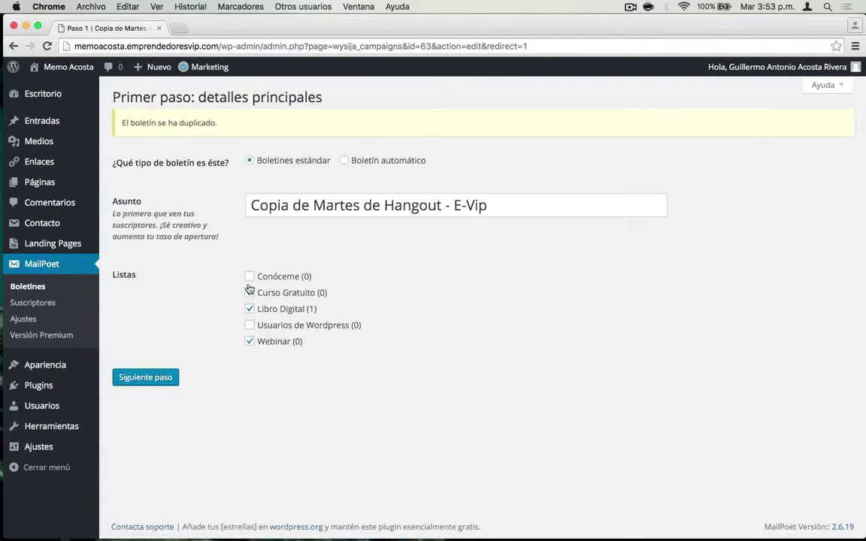
- Strip 'Copia de' from the subject, untick Curso Gratuito and Webinar, and continue
{"action": "left_click_drag", "start_coordinate": [314, 206], "coordinate": [250, 205]}
{"action": "key", "text": "BackSpace"}
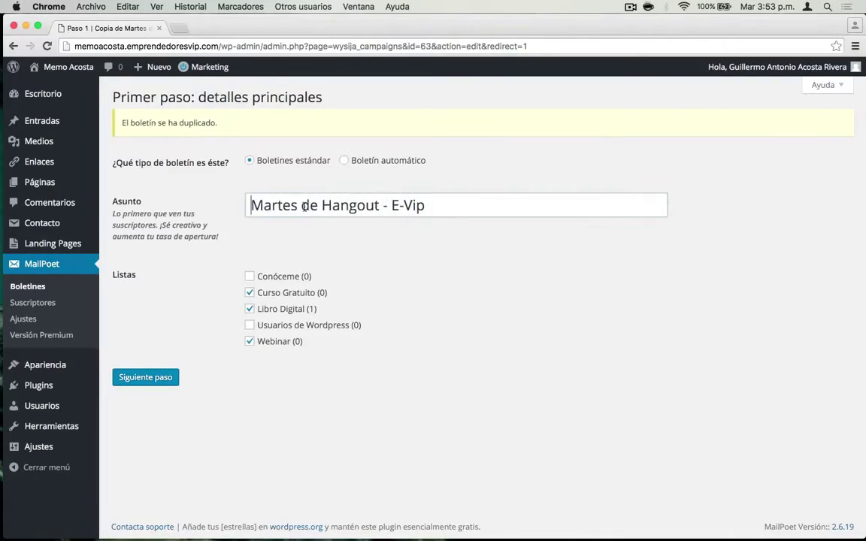
{"action": "left_click", "coordinate": [250, 292]}
{"action": "left_click", "coordinate": [250, 341]}
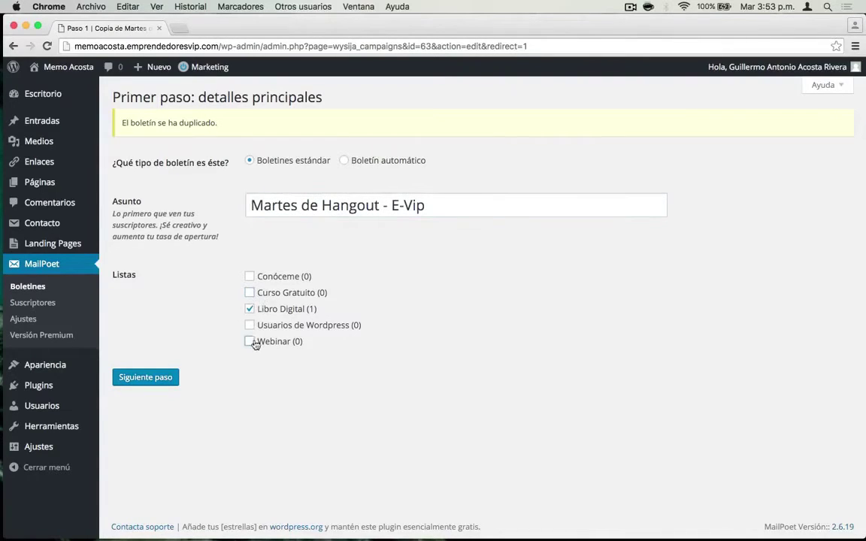
{"action": "left_click", "coordinate": [167, 376]}
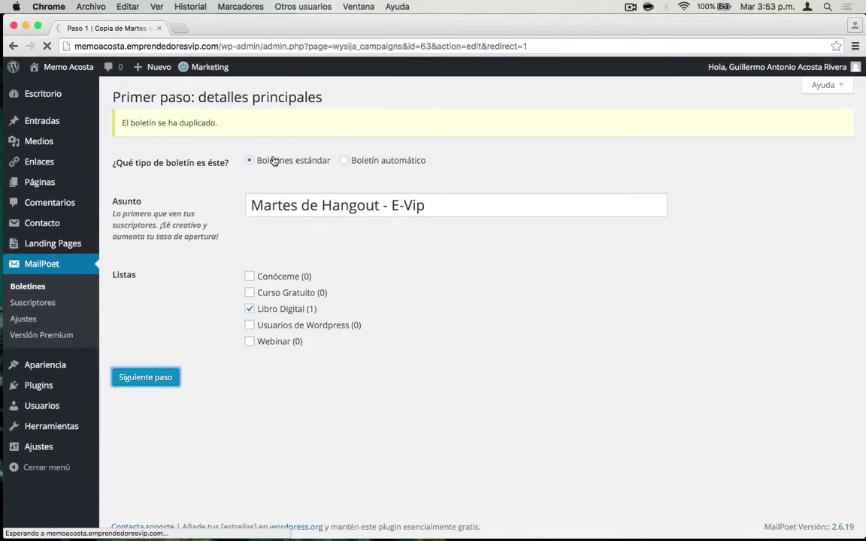
- Inspect the Video Conferencia image's link address, leaving it unchanged
{"action": "scroll", "coordinate": [309, 245], "scroll_direction": "down", "scroll_amount": 1}
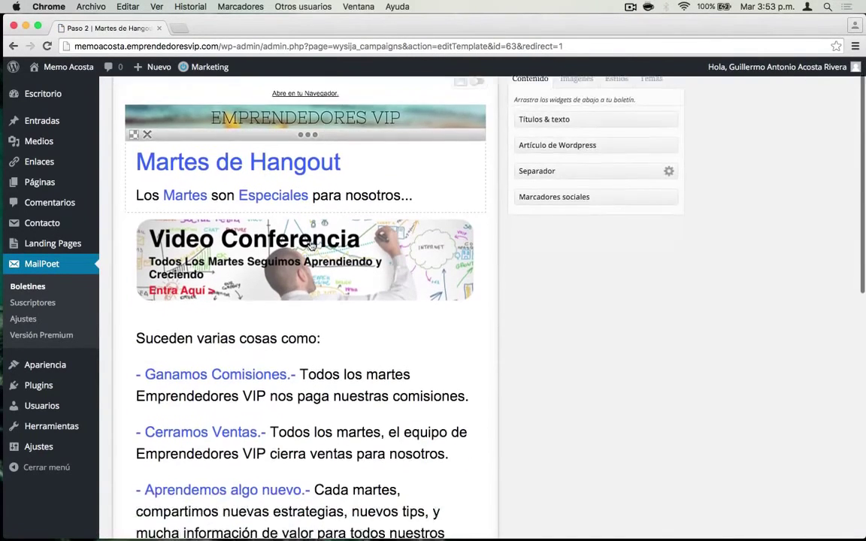
{"action": "scroll", "coordinate": [311, 245], "scroll_direction": "down", "scroll_amount": 10}
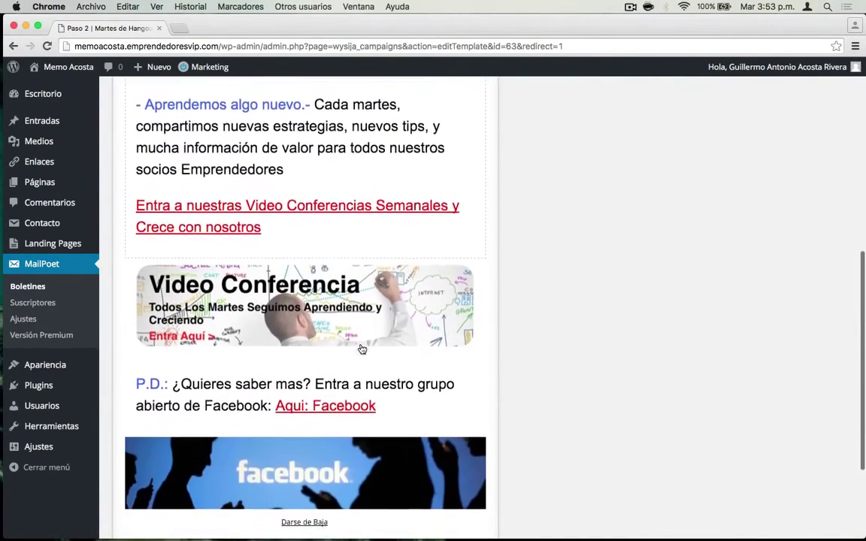
{"action": "scroll", "coordinate": [362, 349], "scroll_direction": "down", "scroll_amount": 4}
{"action": "scroll", "coordinate": [363, 228], "scroll_direction": "up", "scroll_amount": 7}
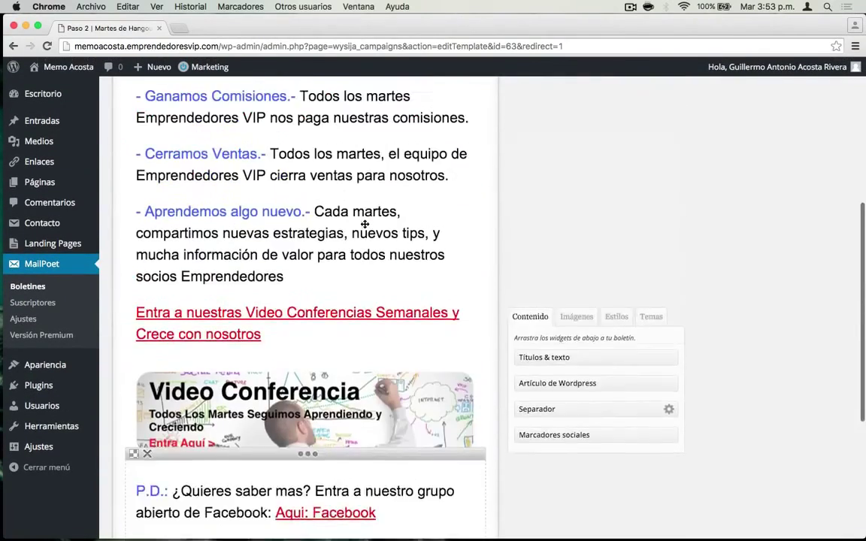
{"action": "scroll", "coordinate": [365, 224], "scroll_direction": "up", "scroll_amount": 8}
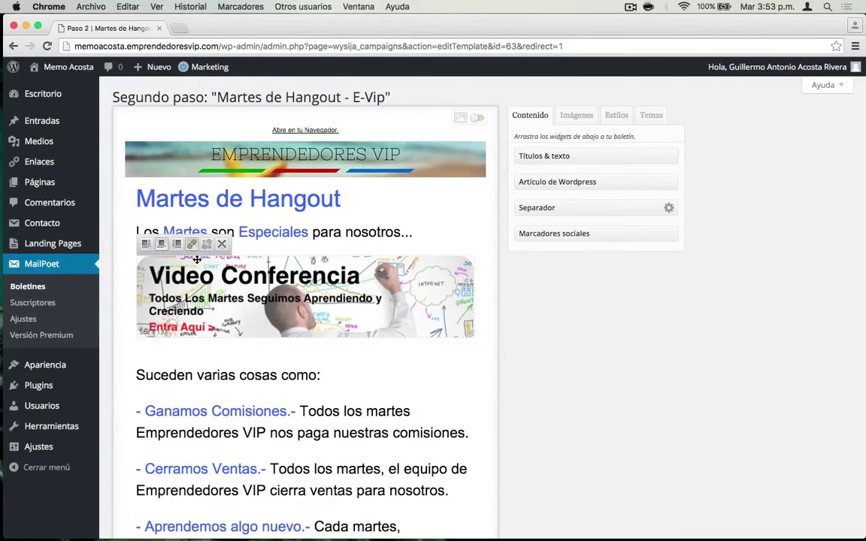
{"action": "left_click", "coordinate": [190, 244]}
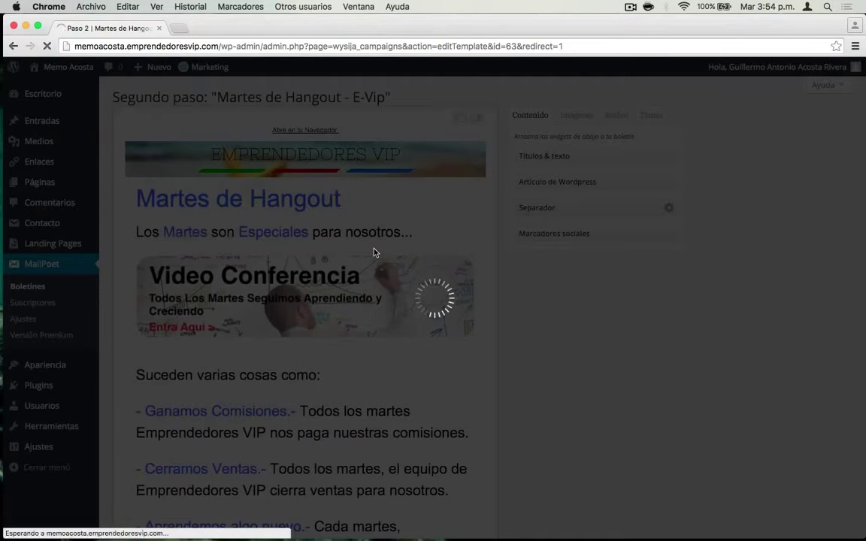
{"action": "left_click", "coordinate": [389, 245]}
{"action": "key", "text": "End"}
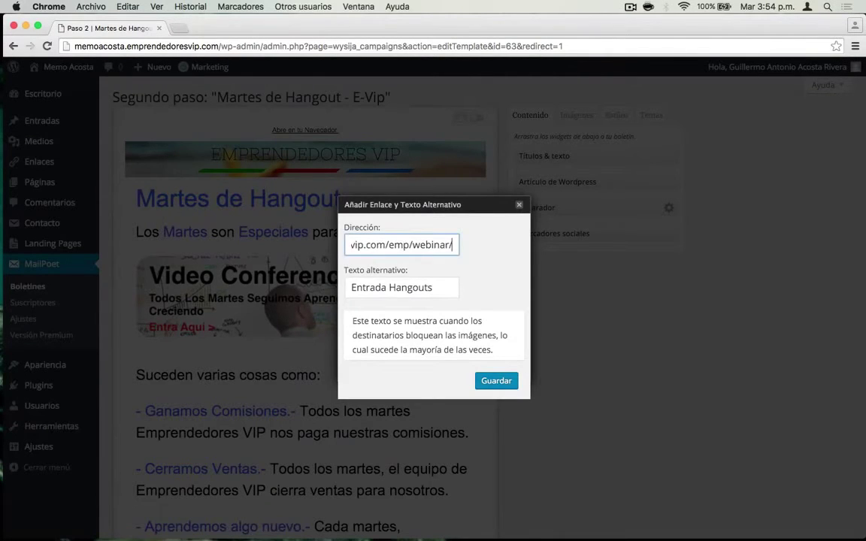
{"action": "left_click", "coordinate": [519, 204]}
- Save the copied newsletter's design and move on to the final details step
{"action": "scroll", "coordinate": [378, 383], "scroll_direction": "down", "scroll_amount": 1}
{"action": "scroll", "coordinate": [378, 383], "scroll_direction": "down", "scroll_amount": 5}
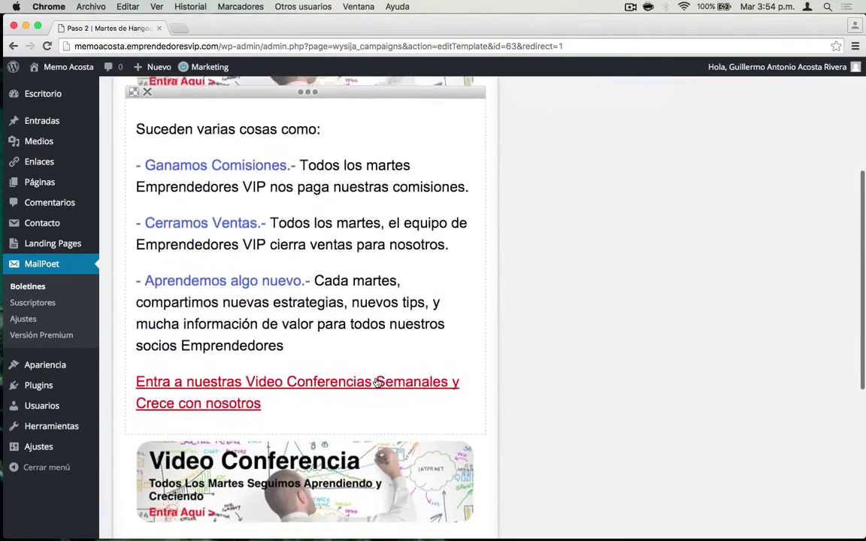
{"action": "scroll", "coordinate": [269, 299], "scroll_direction": "down", "scroll_amount": 4}
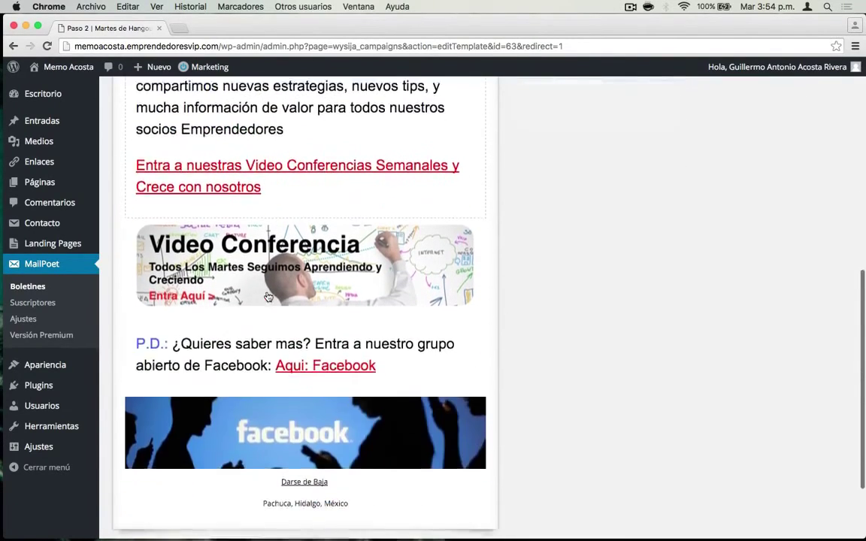
{"action": "scroll", "coordinate": [330, 300], "scroll_direction": "down", "scroll_amount": 5}
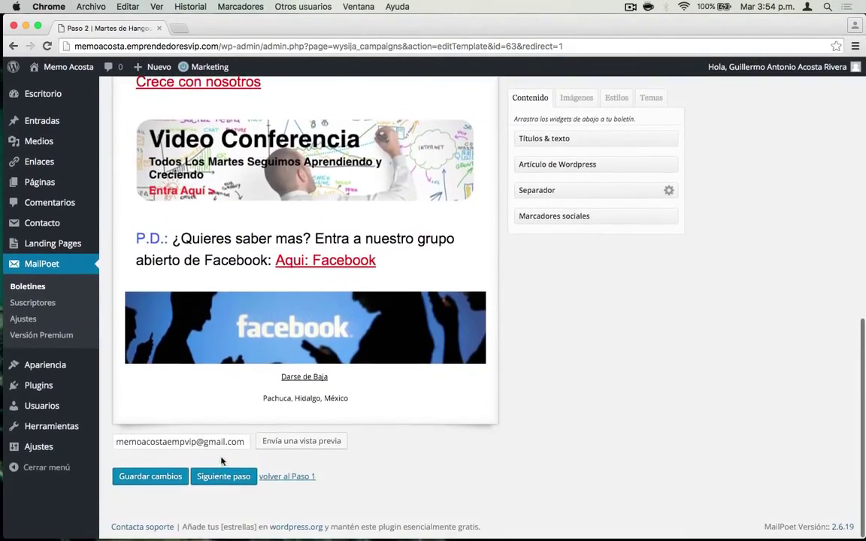
{"action": "left_click", "coordinate": [224, 475]}
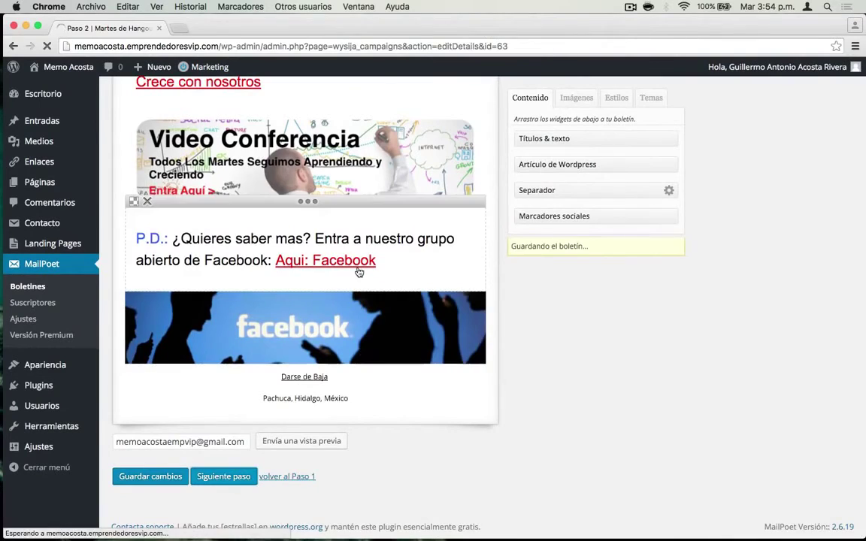
- Send Martes de Hangout - E-Vip to the Libro Digital list and confirm the send
{"action": "scroll", "coordinate": [425, 224], "scroll_direction": "down", "scroll_amount": 1}
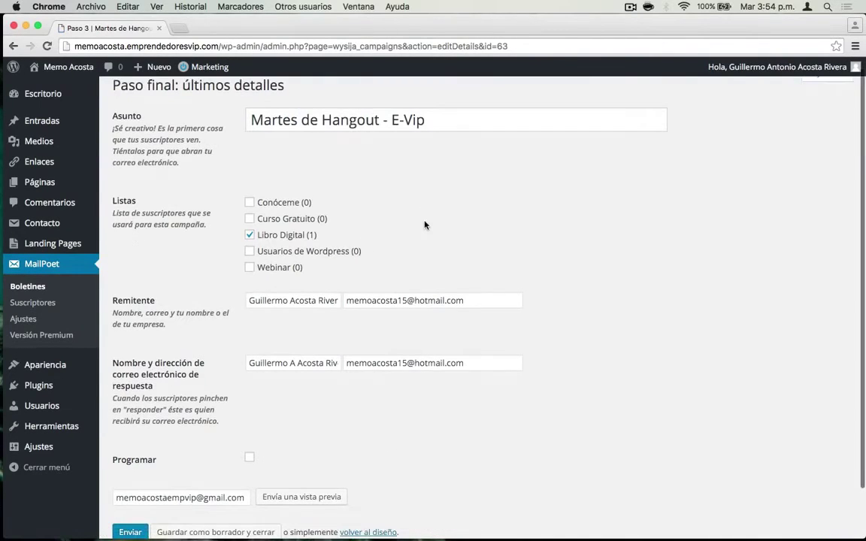
{"action": "scroll", "coordinate": [266, 443], "scroll_direction": "down", "scroll_amount": 1}
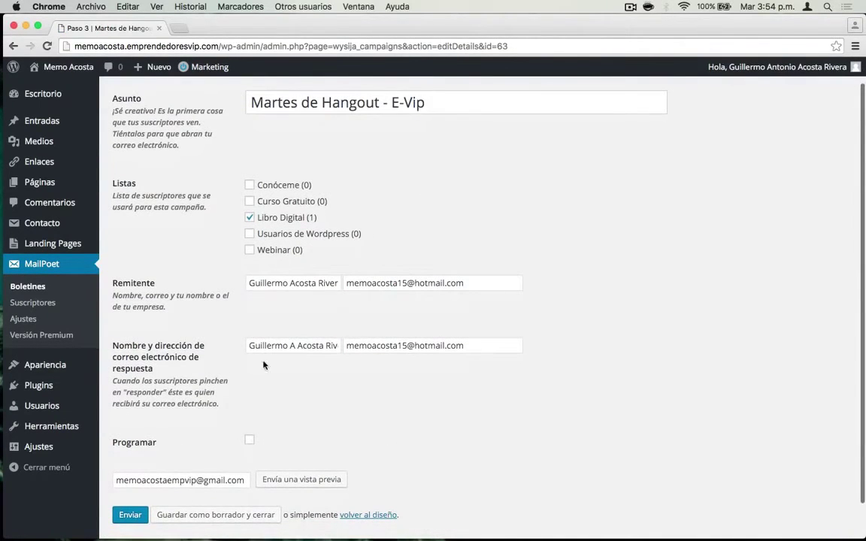
{"action": "scroll", "coordinate": [299, 135], "scroll_direction": "up", "scroll_amount": 2}
{"action": "scroll", "coordinate": [138, 467], "scroll_direction": "down", "scroll_amount": 4}
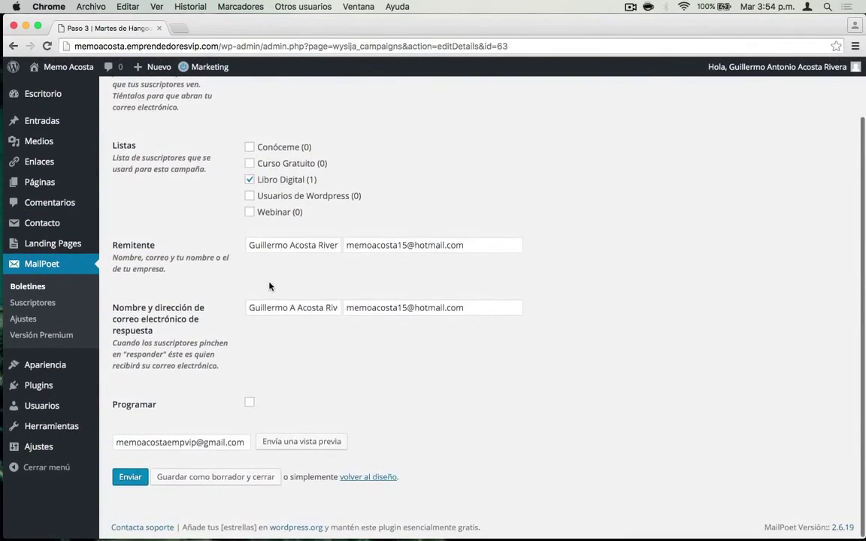
{"action": "scroll", "coordinate": [269, 286], "scroll_direction": "up", "scroll_amount": 2}
{"action": "scroll", "coordinate": [297, 195], "scroll_direction": "down", "scroll_amount": 2}
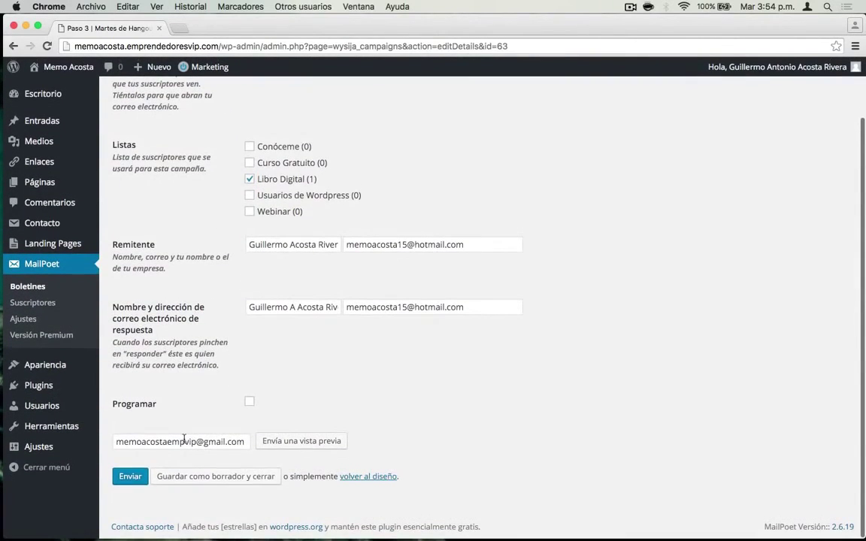
{"action": "left_click", "coordinate": [131, 477]}
{"action": "left_click", "coordinate": [551, 212]}
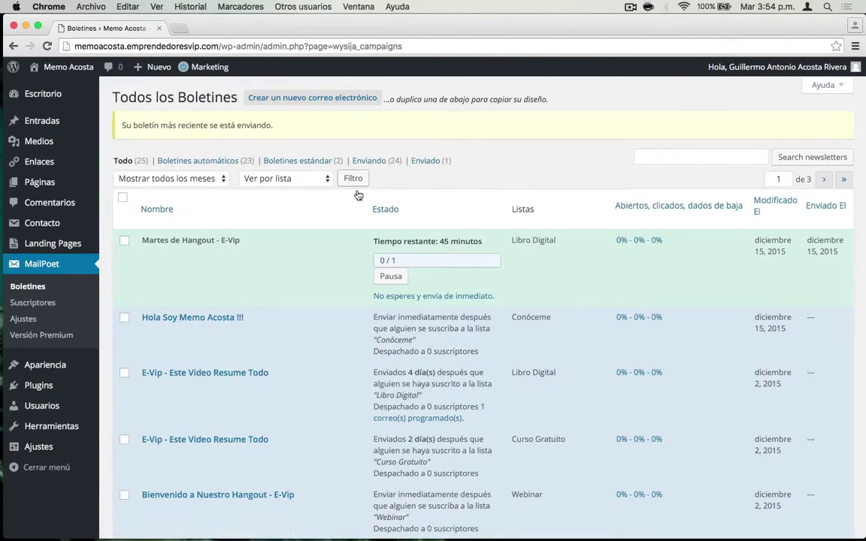
- Send the queued batch immediately, close the sending report, and open Todas las páginas
{"action": "left_click", "coordinate": [430, 296]}
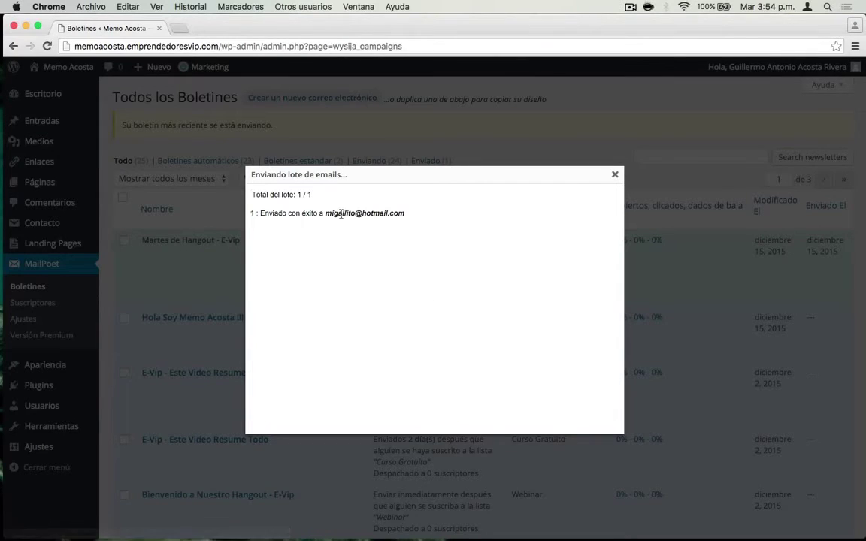
{"action": "left_click", "coordinate": [614, 176]}
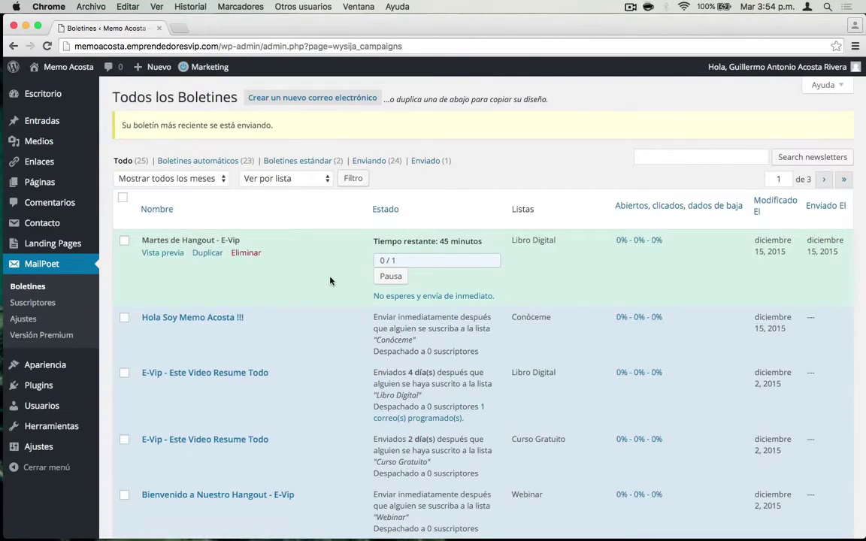
{"action": "scroll", "coordinate": [331, 281], "scroll_direction": "down", "scroll_amount": 10}
{"action": "scroll", "coordinate": [331, 281], "scroll_direction": "up", "scroll_amount": 10}
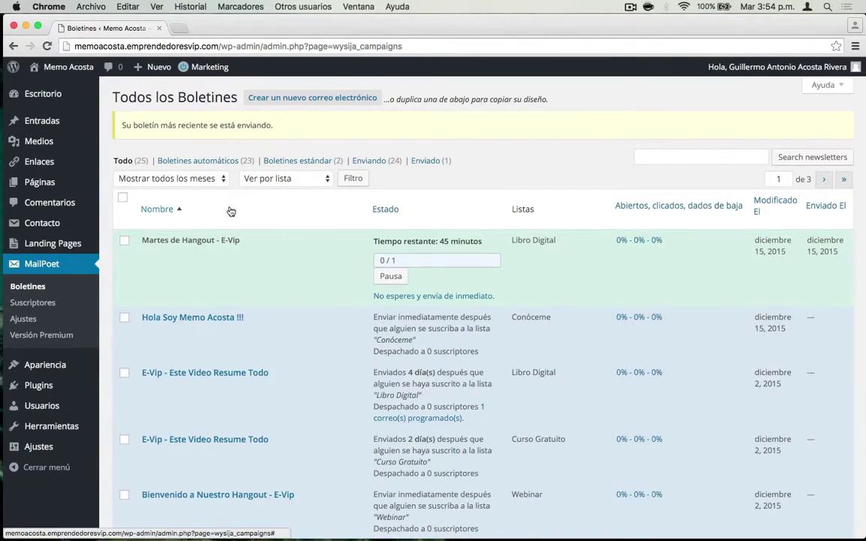
{"action": "mouse_move", "coordinate": [41, 184]}
{"action": "left_click", "coordinate": [120, 184]}
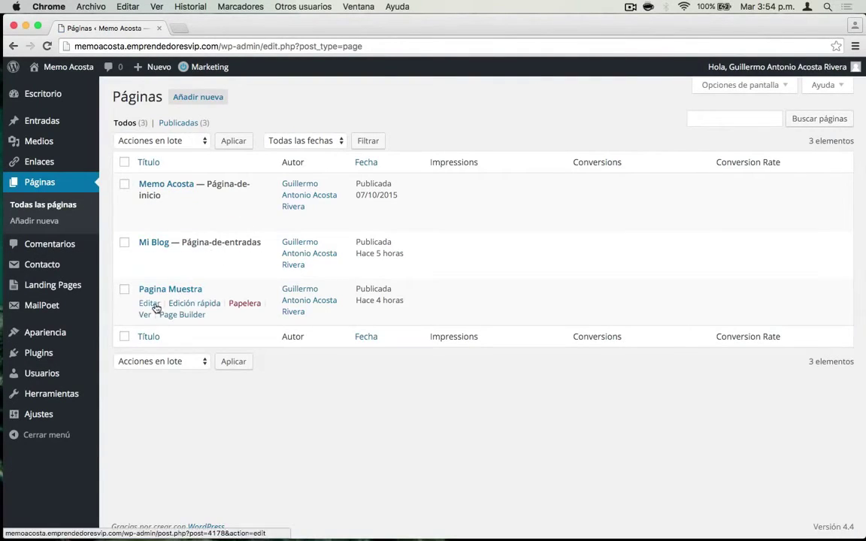
- Open Pagina Muestra in Page Builder and drop 'Forma de Suscripcion de Mailpoet' above the video
{"action": "left_click", "coordinate": [178, 317]}
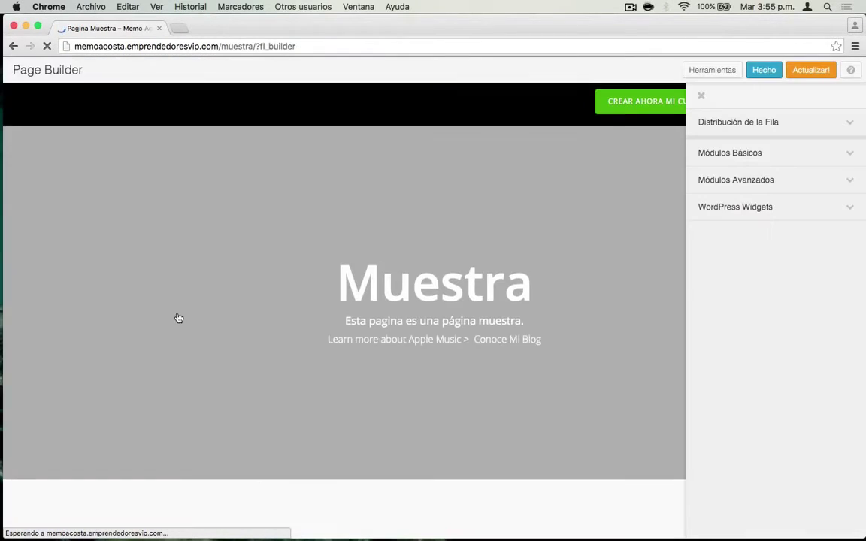
{"action": "scroll", "coordinate": [466, 380], "scroll_direction": "down", "scroll_amount": 10}
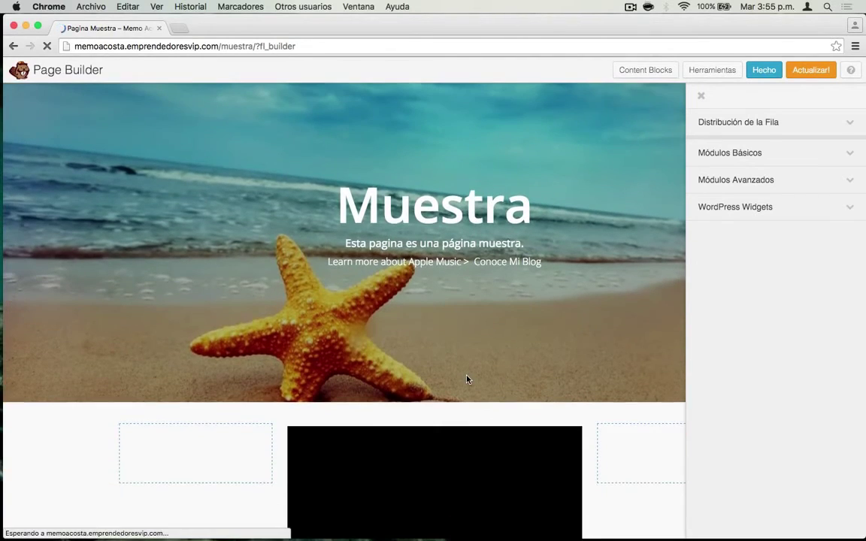
{"action": "scroll", "coordinate": [461, 291], "scroll_direction": "up", "scroll_amount": 3}
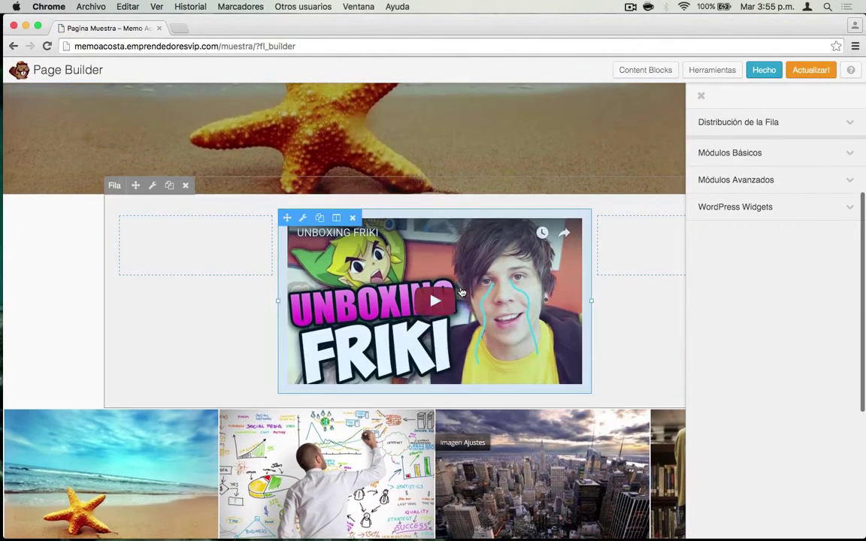
{"action": "left_click", "coordinate": [740, 209]}
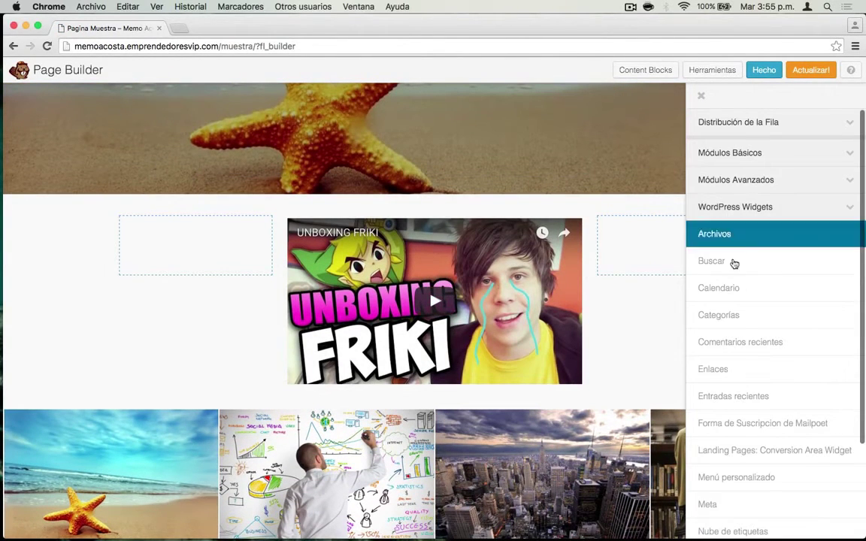
{"action": "scroll", "coordinate": [733, 314], "scroll_direction": "down", "scroll_amount": 2}
{"action": "scroll", "coordinate": [729, 323], "scroll_direction": "down", "scroll_amount": 1}
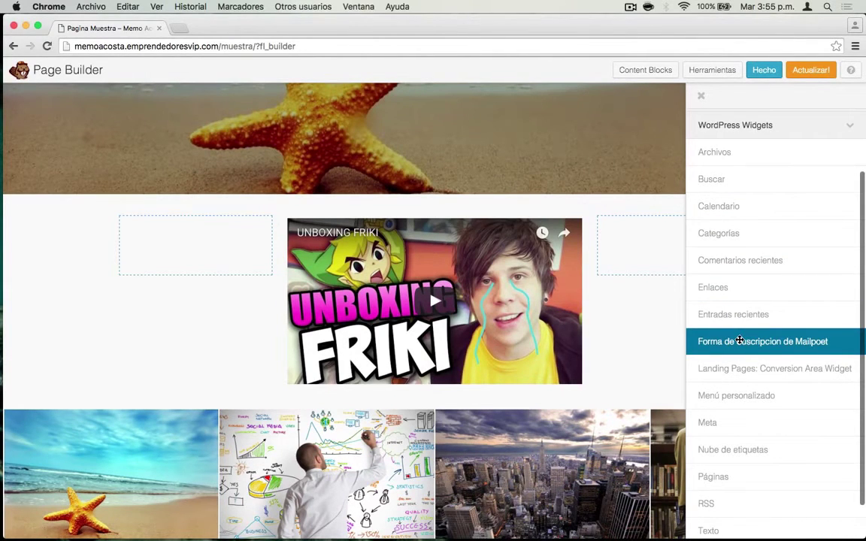
{"action": "left_click_drag", "start_coordinate": [740, 340], "coordinate": [495, 251]}
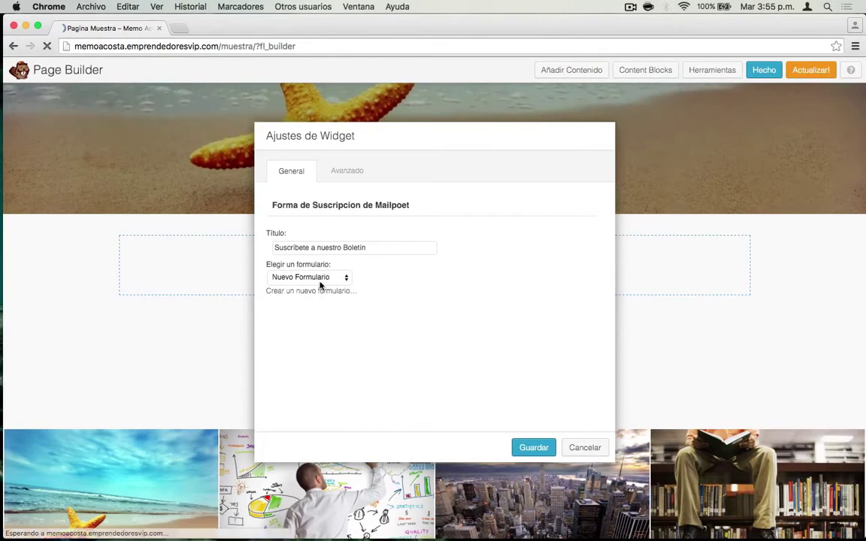
- Enter a first widget title, keep Nuevo Formulario as the form, and save the settings
{"action": "left_click", "coordinate": [380, 246]}
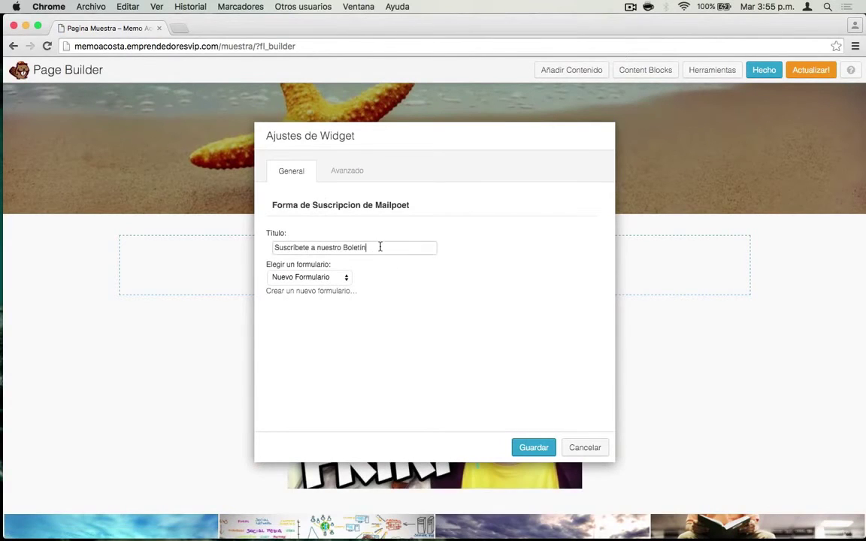
{"action": "key", "text": "super+a"}
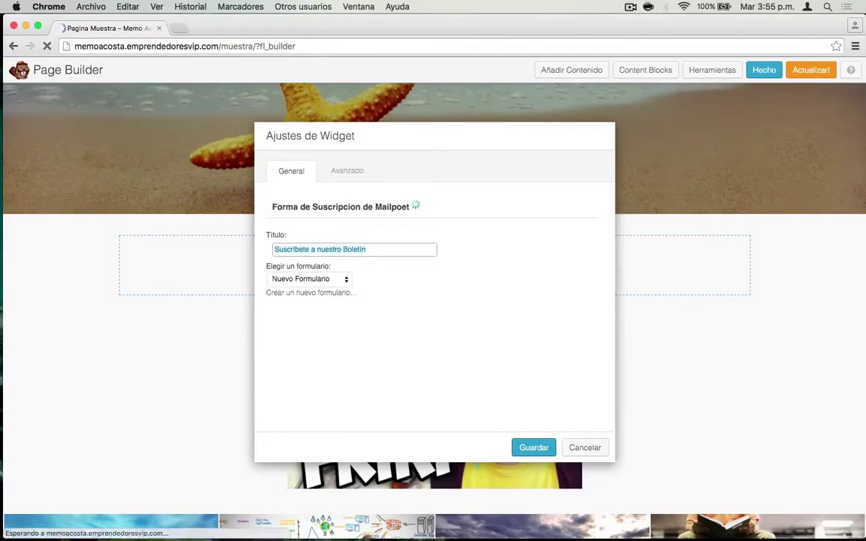
{"action": "type", "text": "Recibr Mi Curso Personalizado Ahora"}
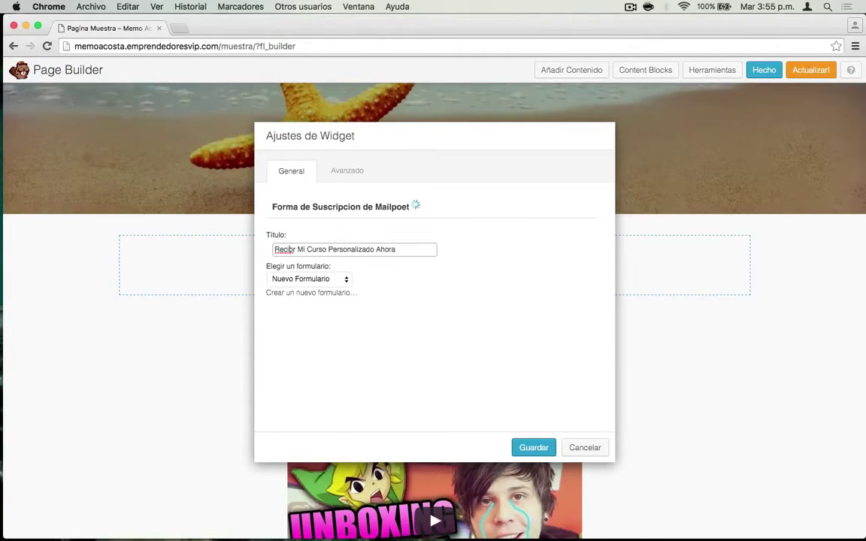
{"action": "key", "text": "BackSpace"}
{"action": "type", "text": "e"}
{"action": "key", "text": "Delete"}
{"action": "type", "text": "b"}
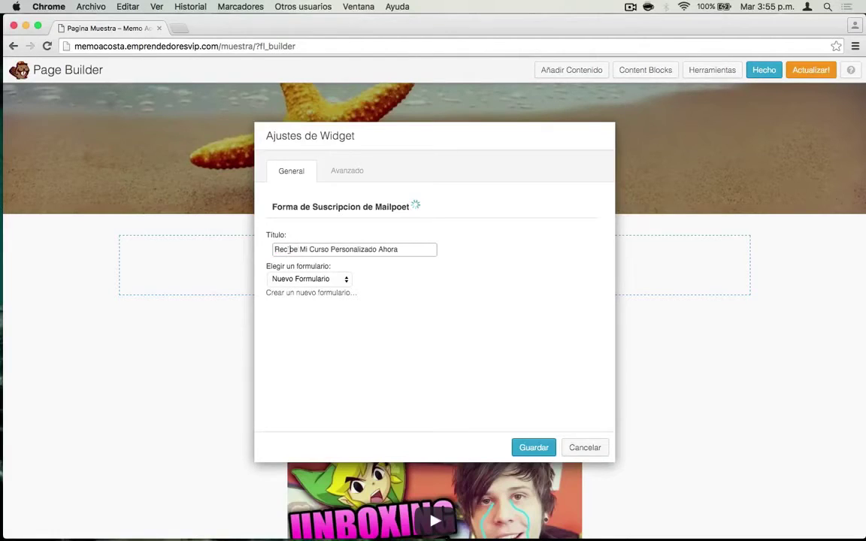
{"action": "left_click", "coordinate": [398, 248]}
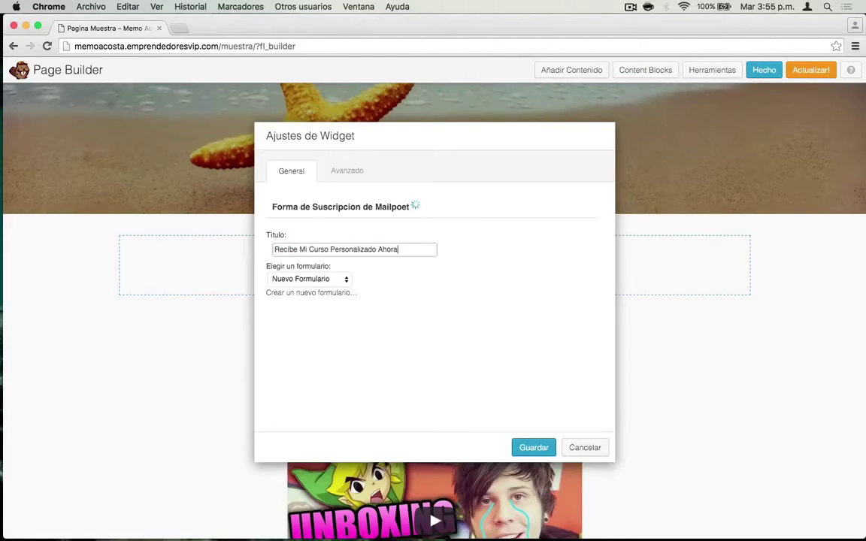
{"action": "left_click", "coordinate": [304, 281]}
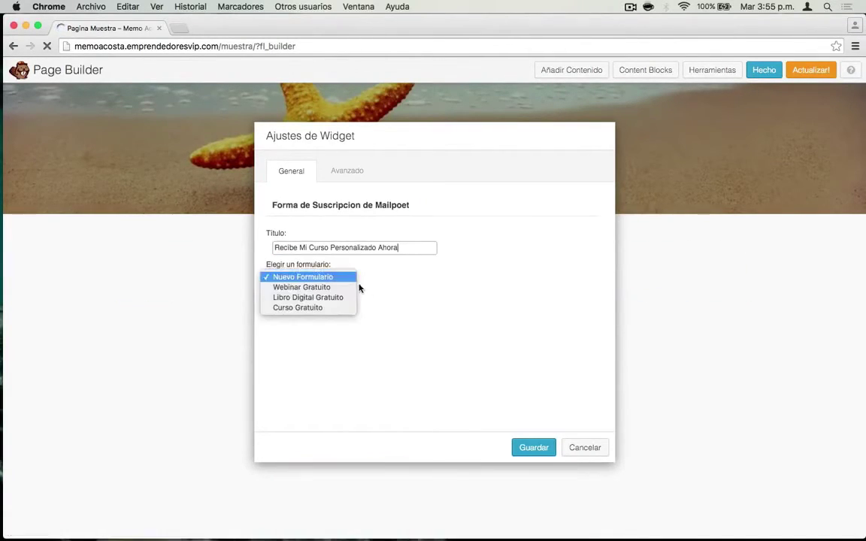
{"action": "left_click", "coordinate": [301, 278]}
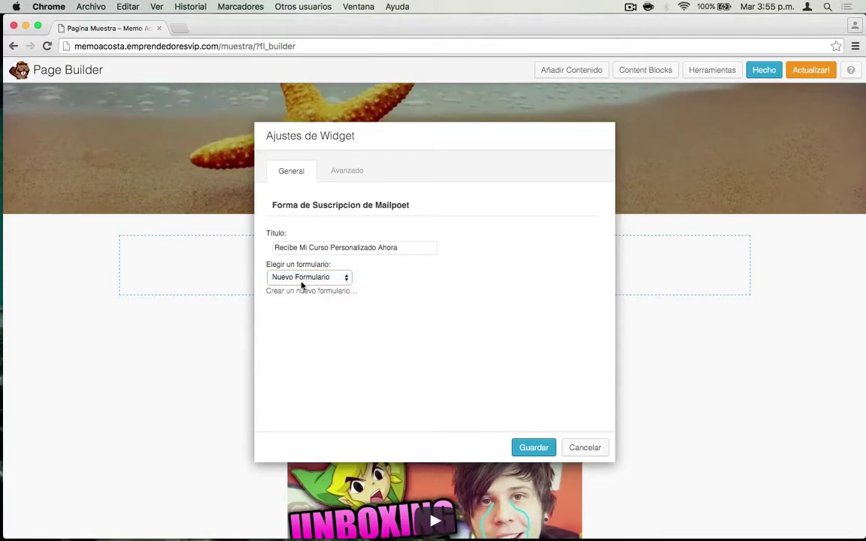
{"action": "left_click", "coordinate": [533, 449]}
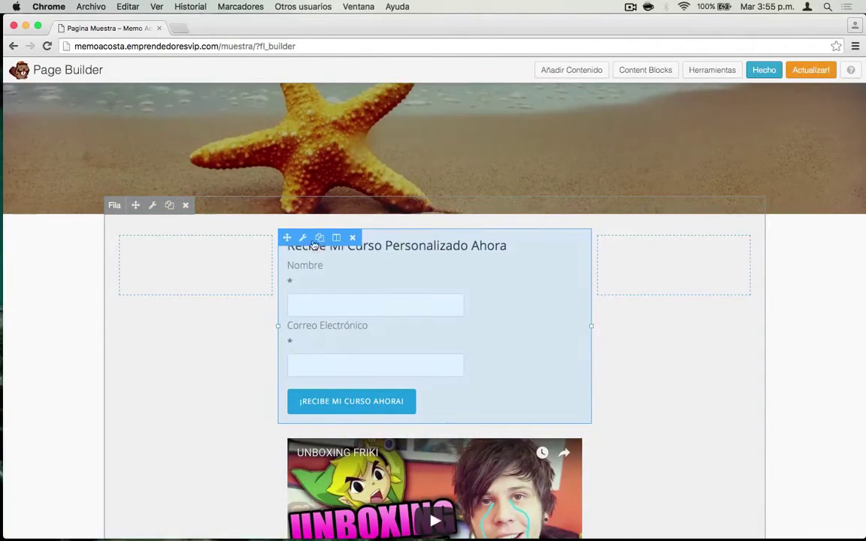
- Retitle the widget 'Deja Tus Datos Para Recibir Mi Curso Ahora' and save
{"action": "left_click", "coordinate": [303, 238]}
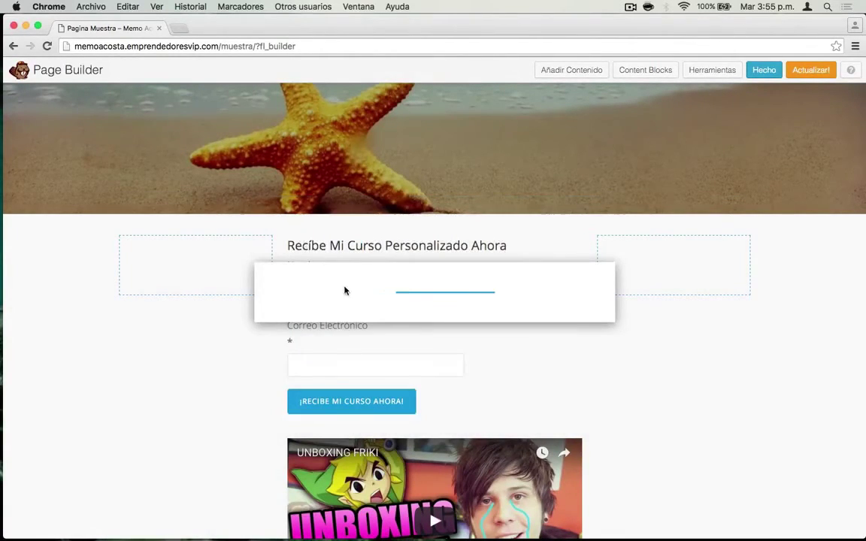
{"action": "double_click", "coordinate": [336, 246]}
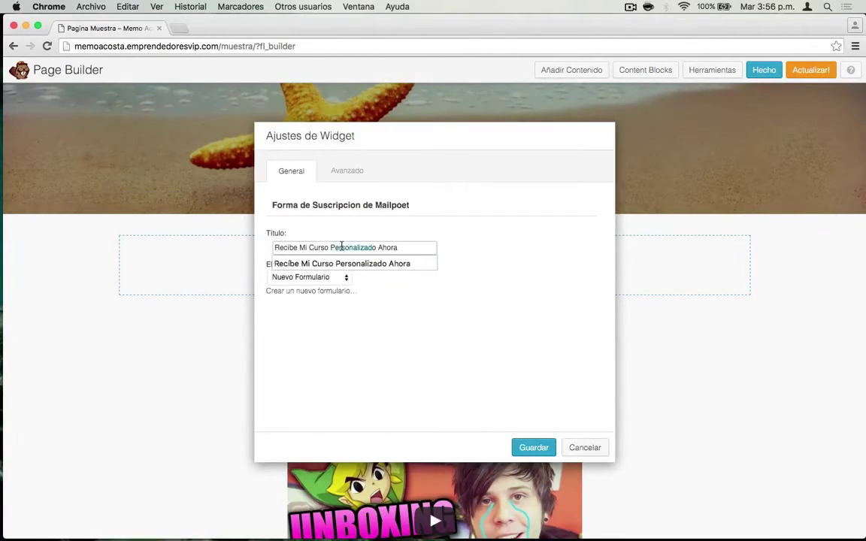
{"action": "key", "text": "BackSpace"}
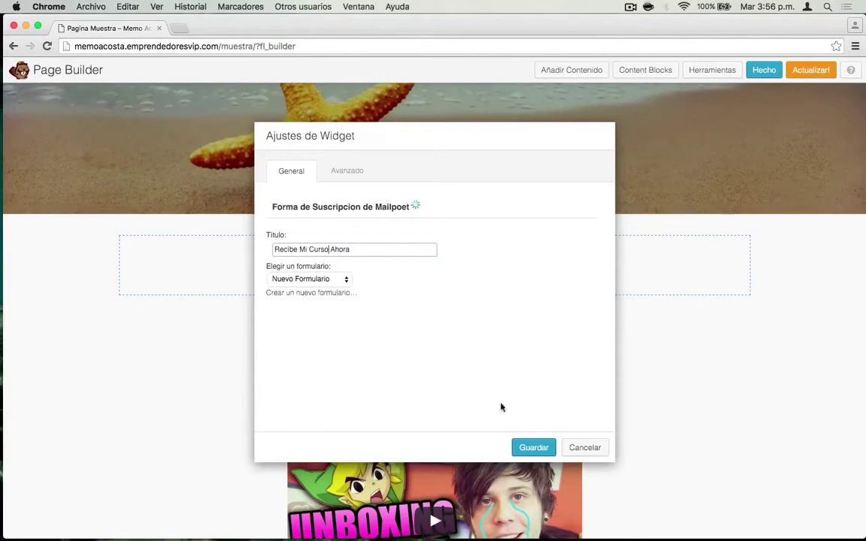
{"action": "left_click", "coordinate": [532, 447]}
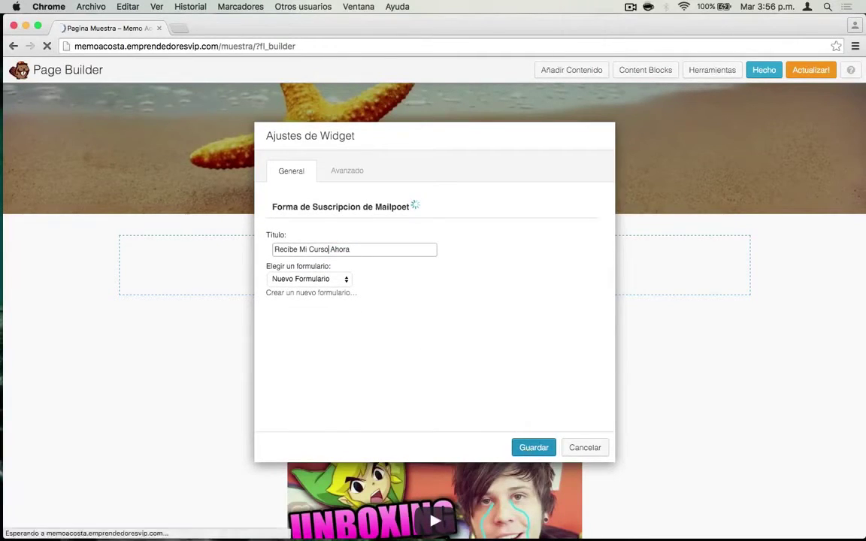
{"action": "left_click", "coordinate": [275, 248]}
{"action": "type", "text": "Deja "}
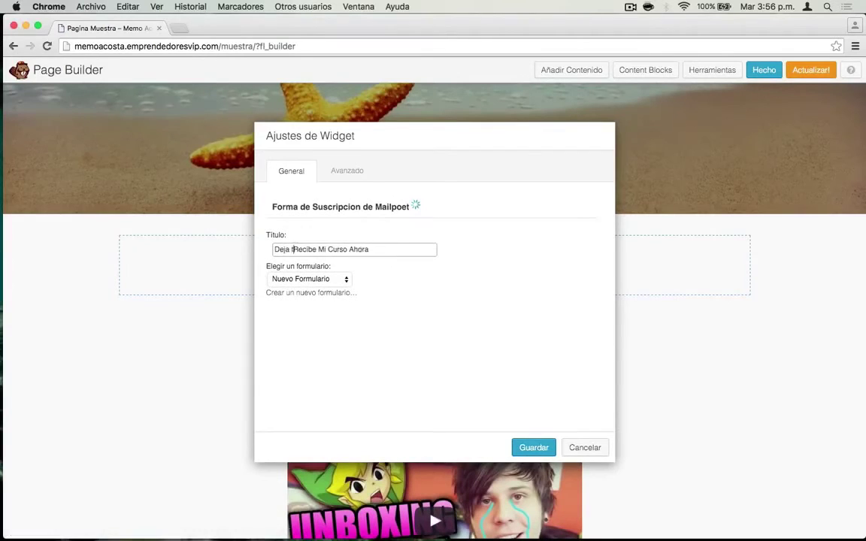
{"action": "type", "text": "tus"}
{"action": "type", "text": " Daot"}
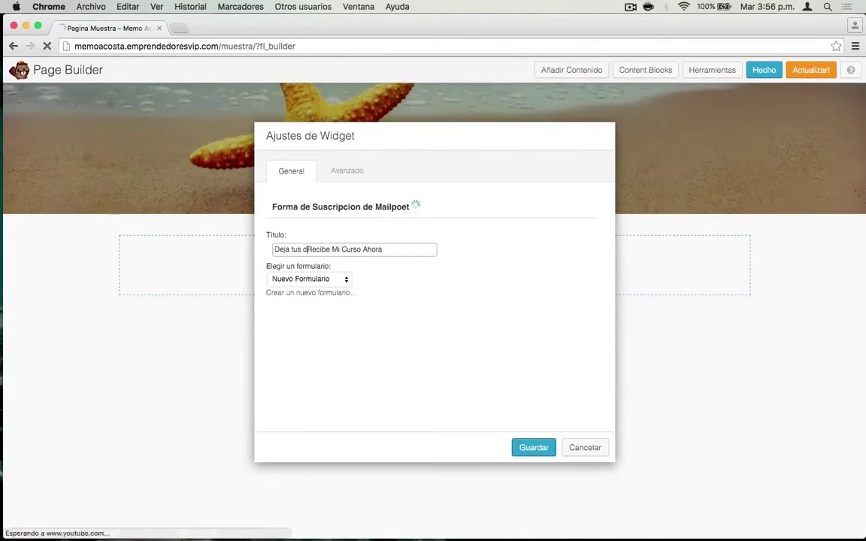
{"action": "key", "text": "BackSpace"}
{"action": "key", "text": "BackSpace"}
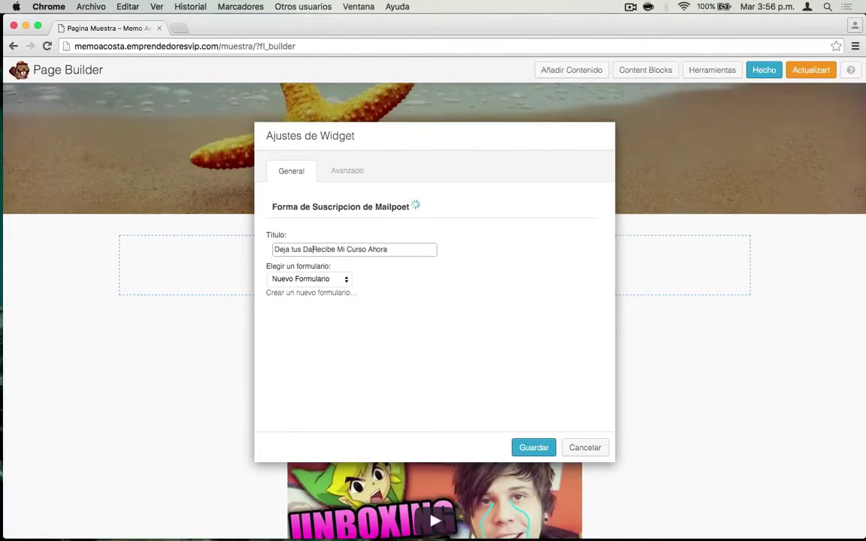
{"action": "type", "text": "tos para"}
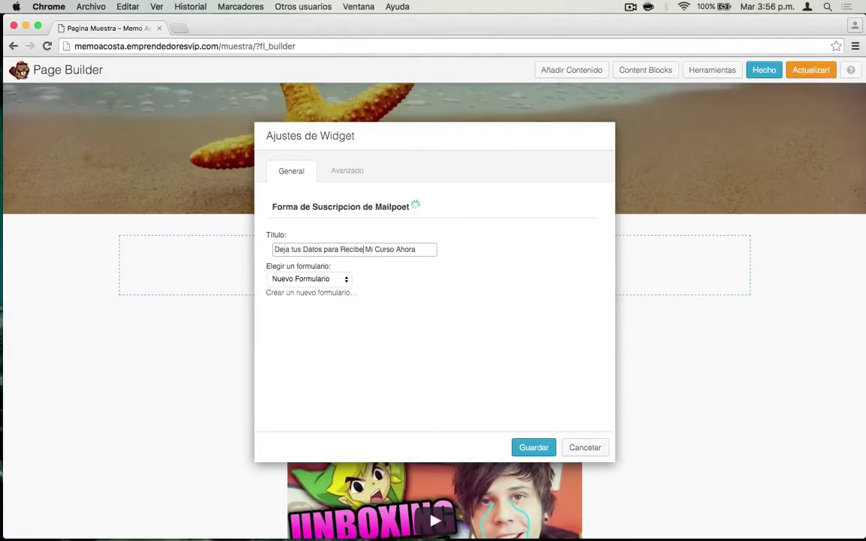
{"action": "key", "text": "BackSpace"}
{"action": "type", "text": "ir"}
{"action": "key", "text": "Delete"}
{"action": "type", "text": "P"}
{"action": "left_click", "coordinate": [533, 448]}
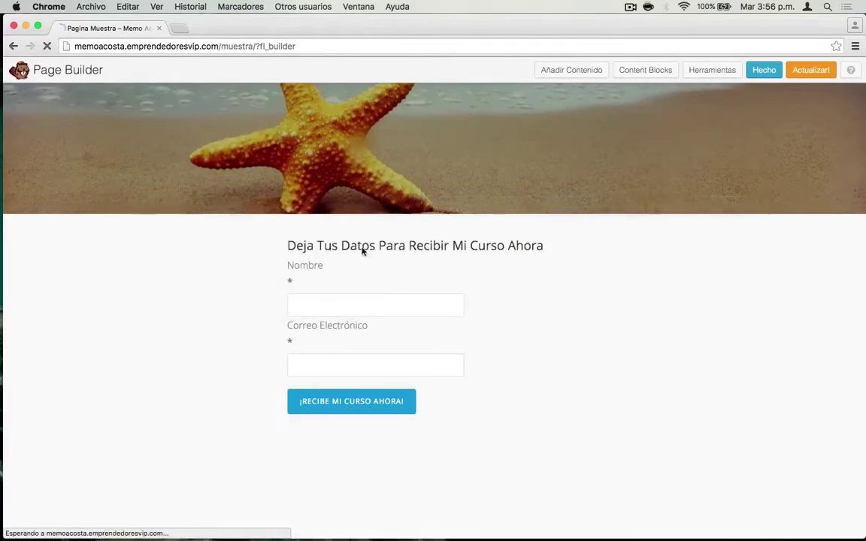
- Finish editing the Muestra page with Hecho and choose Publicar Cambios to publish it
{"action": "scroll", "coordinate": [592, 309], "scroll_direction": "down", "scroll_amount": 3}
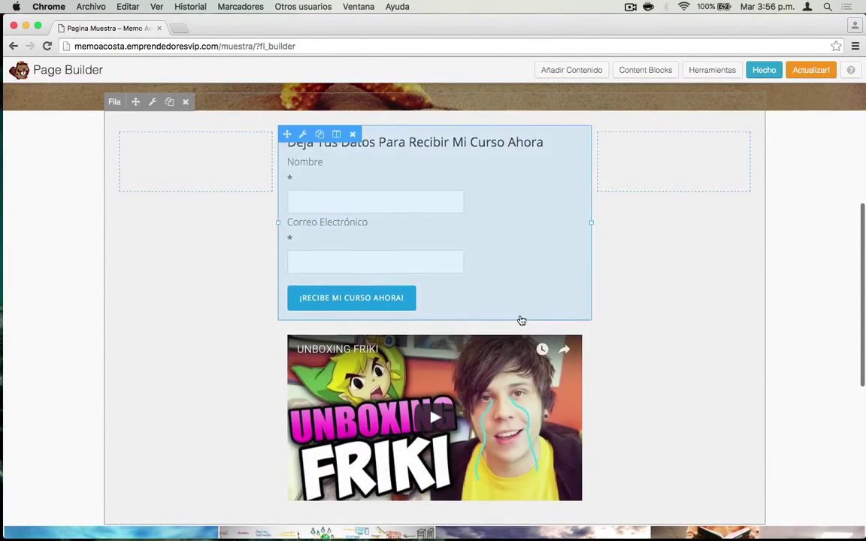
{"action": "scroll", "coordinate": [522, 321], "scroll_direction": "up", "scroll_amount": 5}
{"action": "left_click", "coordinate": [764, 70]}
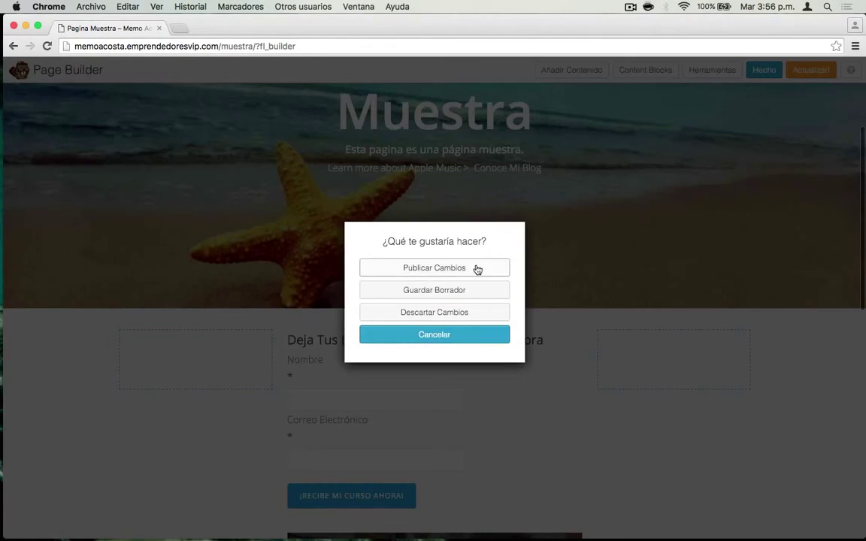
{"action": "left_click", "coordinate": [476, 268]}
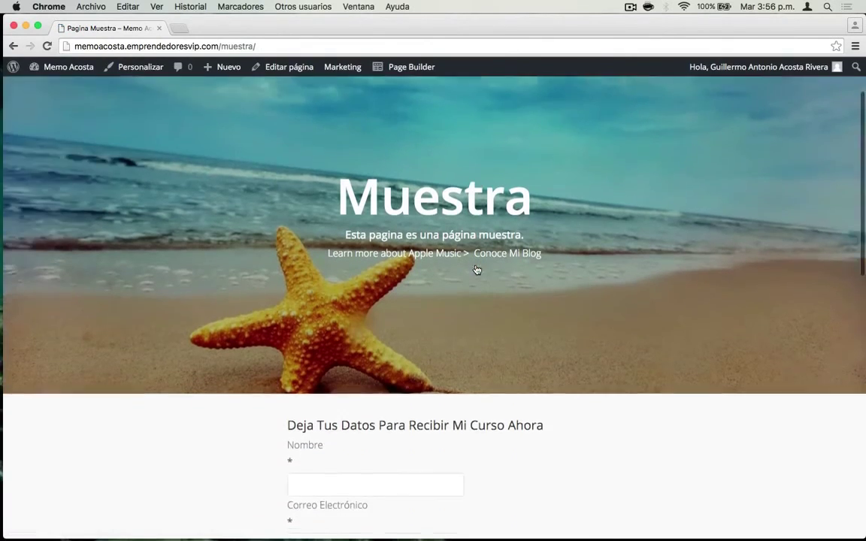
- Fill the form with a test first name and e-mail, submit it, and check the thank-you message
{"action": "scroll", "coordinate": [476, 269], "scroll_direction": "down", "scroll_amount": 5}
{"action": "left_click", "coordinate": [355, 176]}
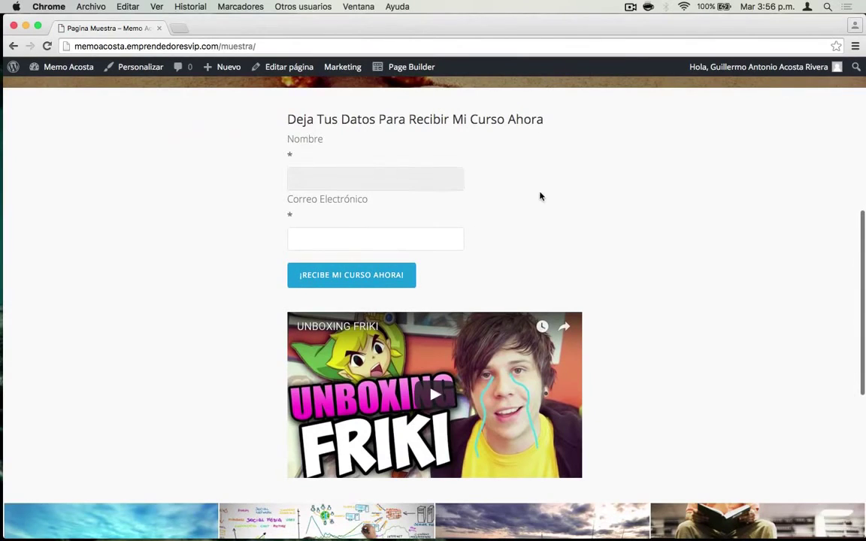
{"action": "type", "text": "Guillermo"}
{"action": "key", "text": "Tab"}
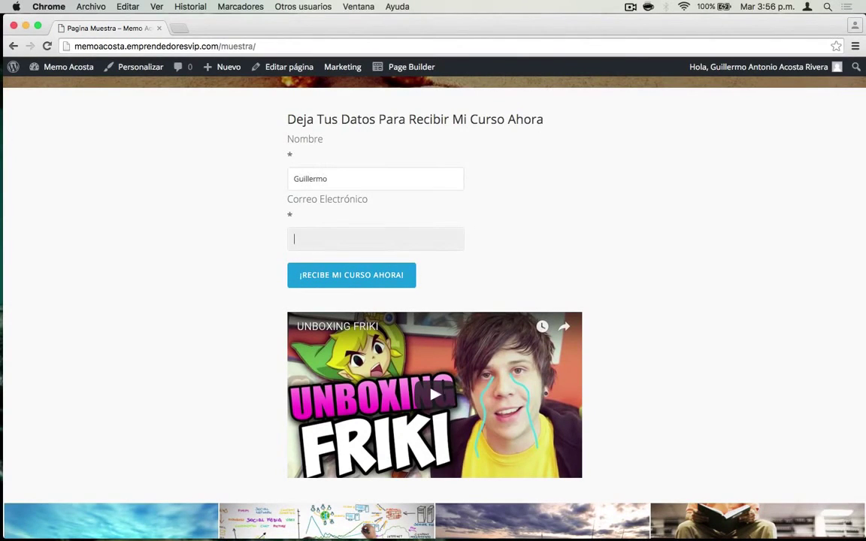
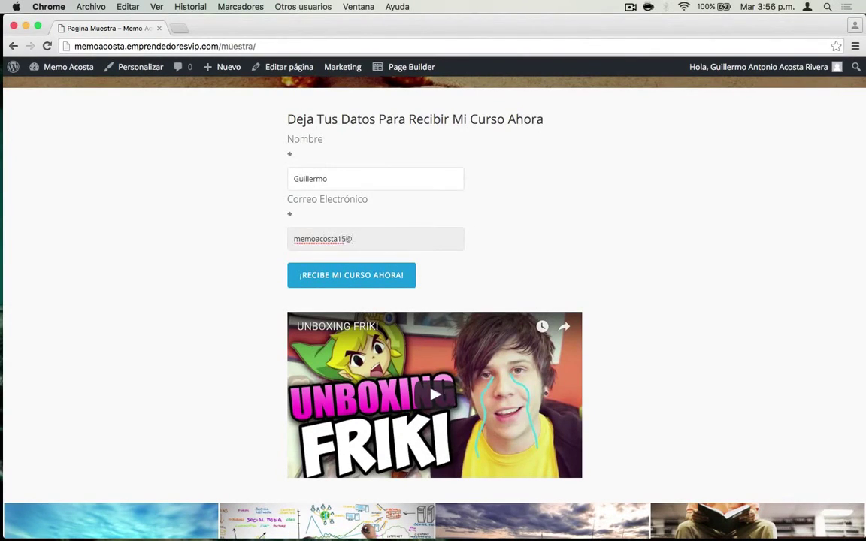
{"action": "left_click", "coordinate": [368, 277]}
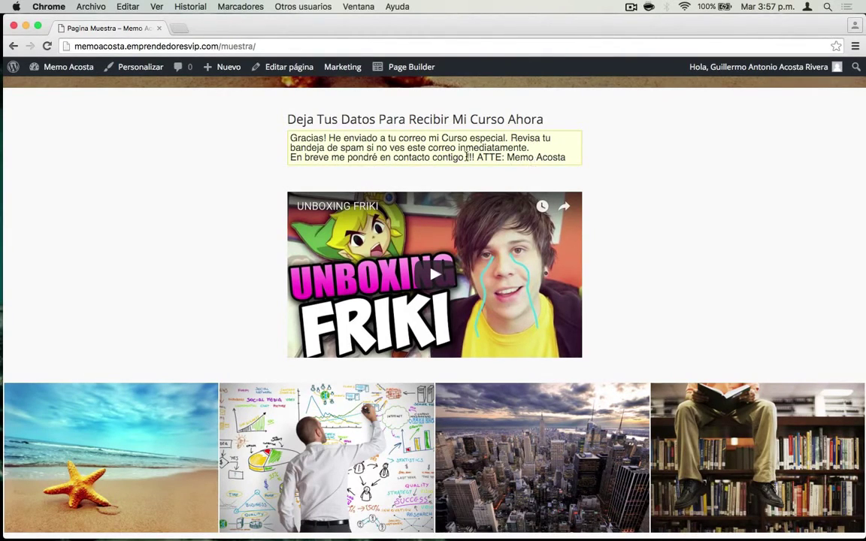
{"action": "scroll", "coordinate": [466, 157], "scroll_direction": "up", "scroll_amount": 5}
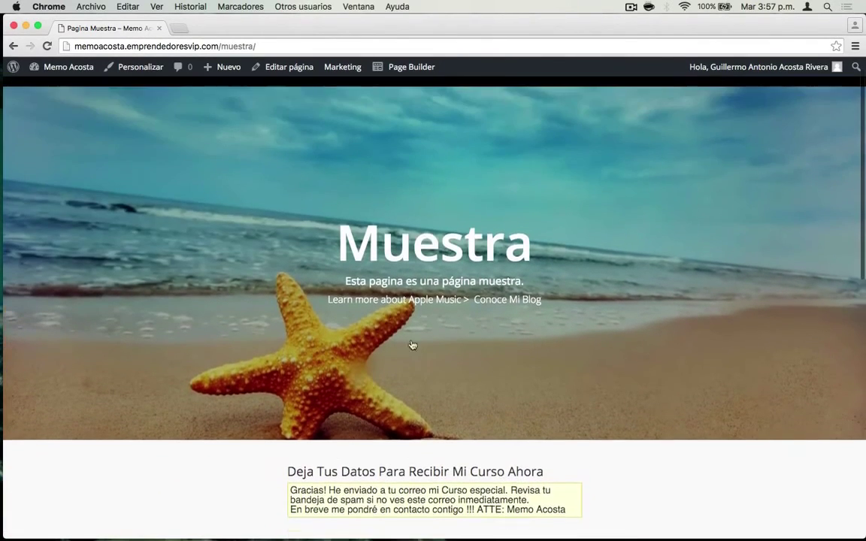
{"action": "scroll", "coordinate": [412, 345], "scroll_direction": "down", "scroll_amount": 3}
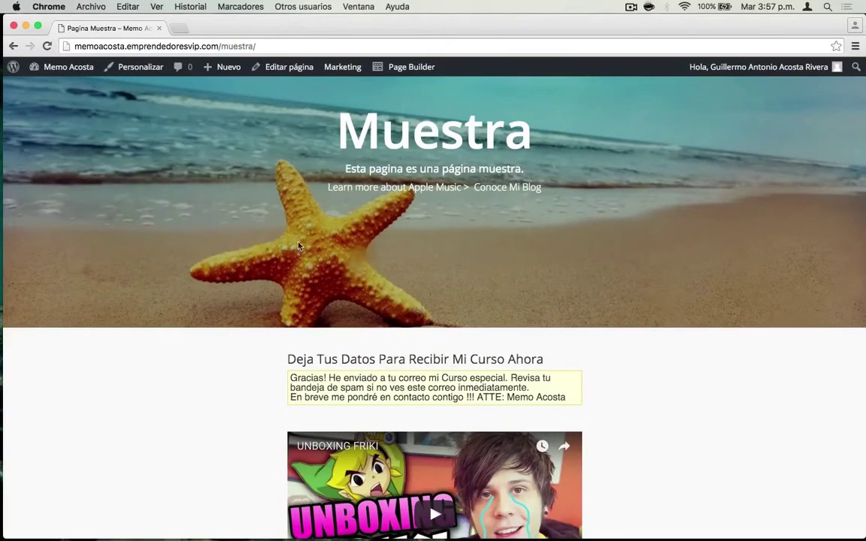
- Open Nuevo Formulario from MailPoet's Formularios settings and rename it Conoceme
{"action": "mouse_move", "coordinate": [74, 66]}
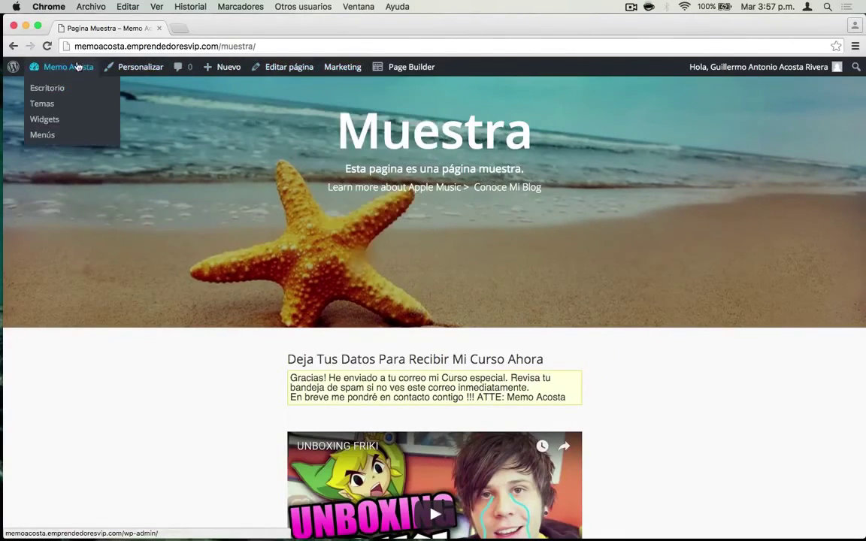
{"action": "left_click", "coordinate": [53, 90]}
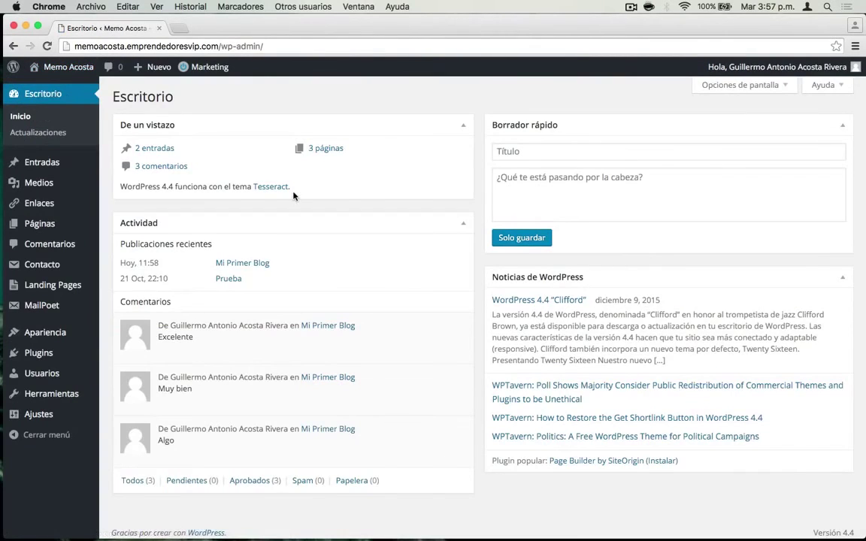
{"action": "mouse_move", "coordinate": [85, 272]}
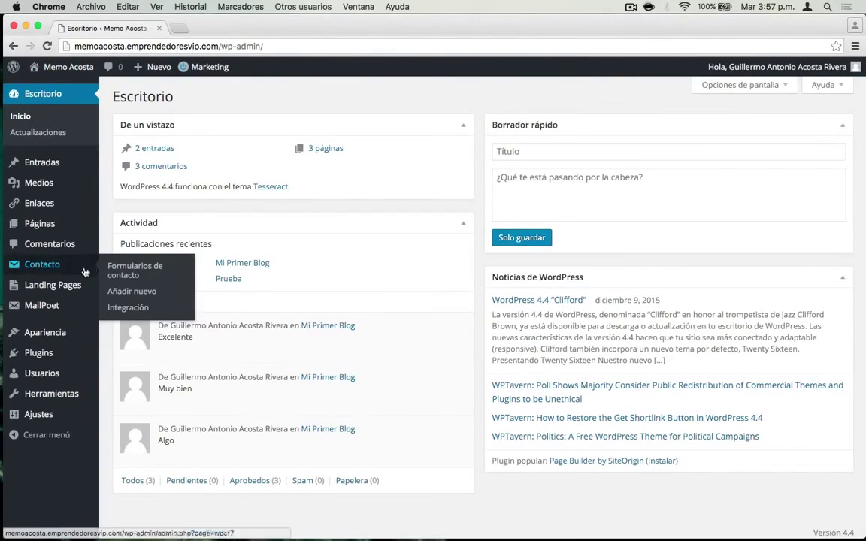
{"action": "mouse_move", "coordinate": [45, 305]}
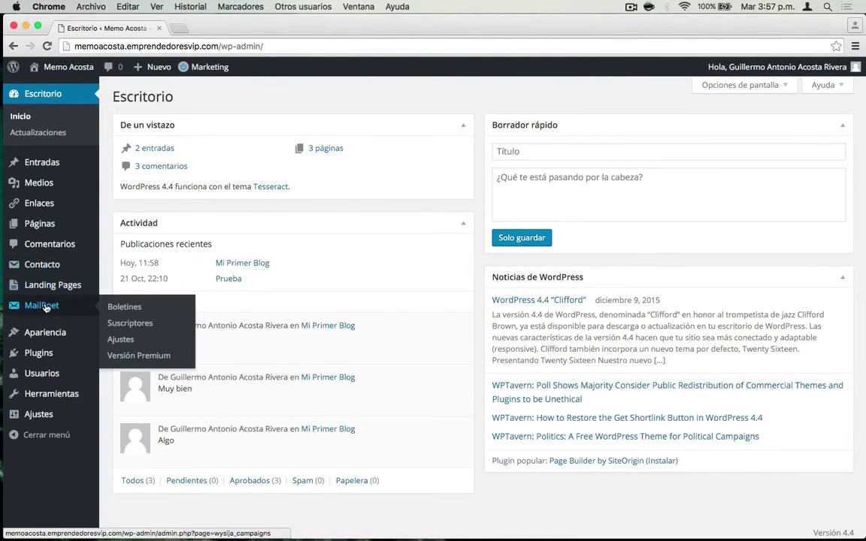
{"action": "left_click", "coordinate": [125, 340]}
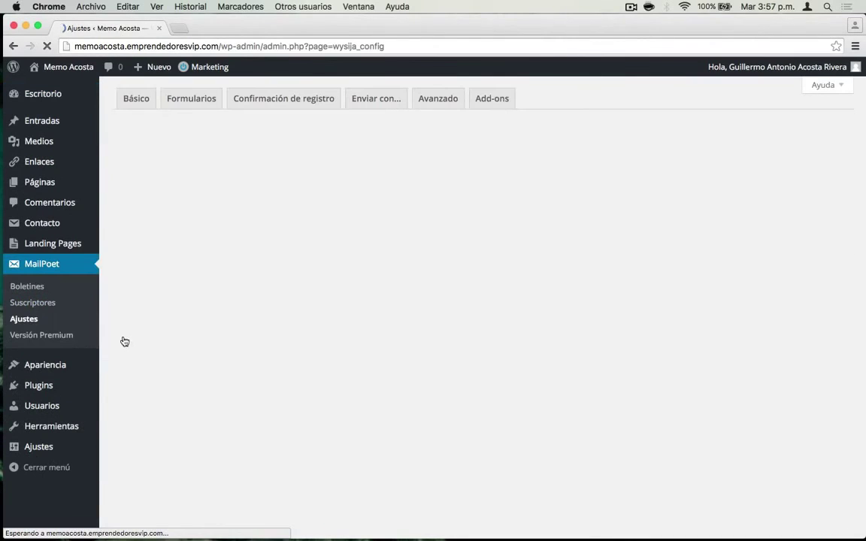
{"action": "left_click", "coordinate": [191, 98]}
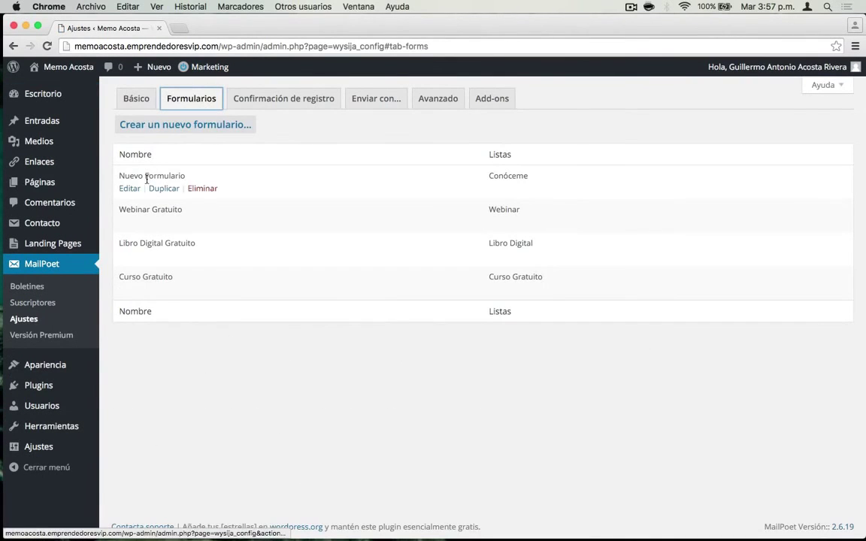
{"action": "left_click", "coordinate": [135, 189]}
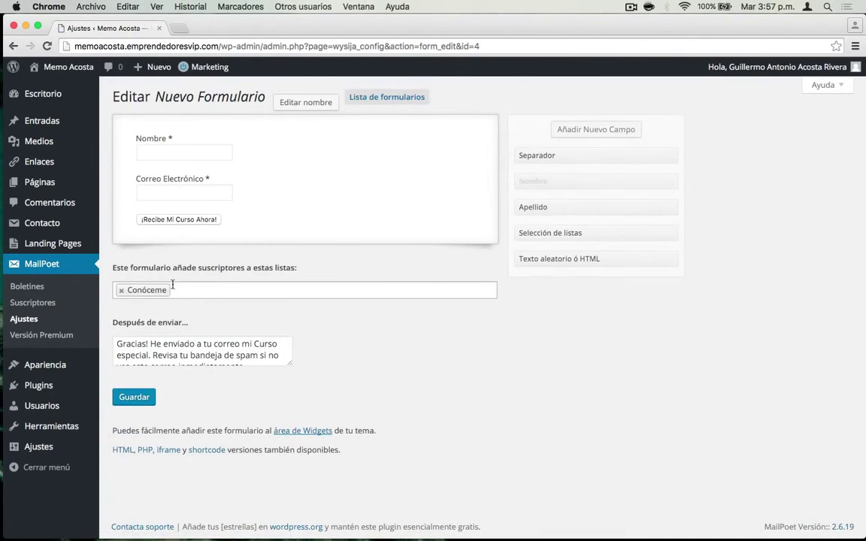
{"action": "left_click", "coordinate": [310, 104]}
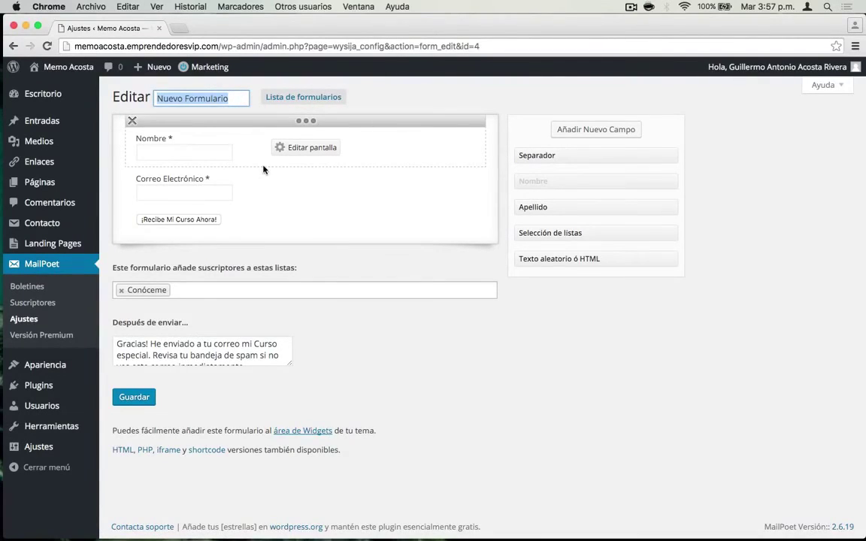
{"action": "type", "text": "Conoceme"}
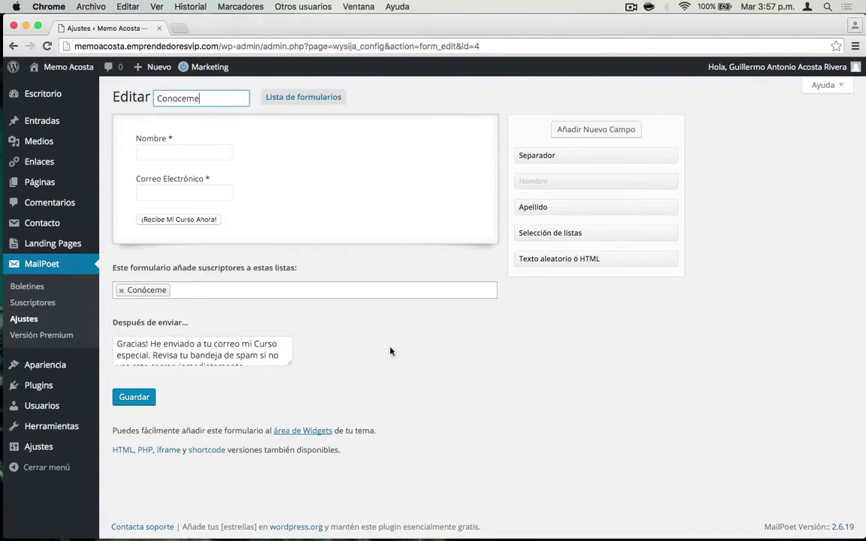
{"action": "left_click", "coordinate": [389, 97]}
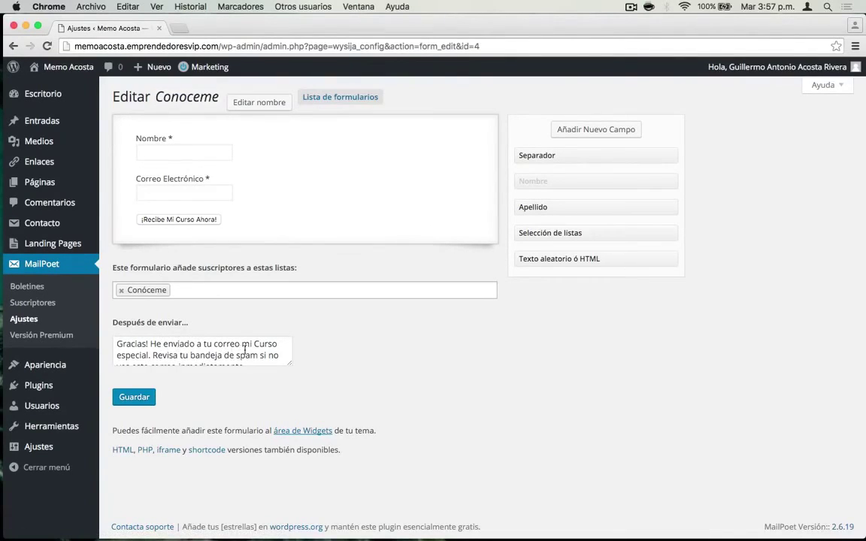
- Move the spam sentence onto its own line, replace 'vés' with 'recibes', and save the form
{"action": "left_click", "coordinate": [117, 355]}
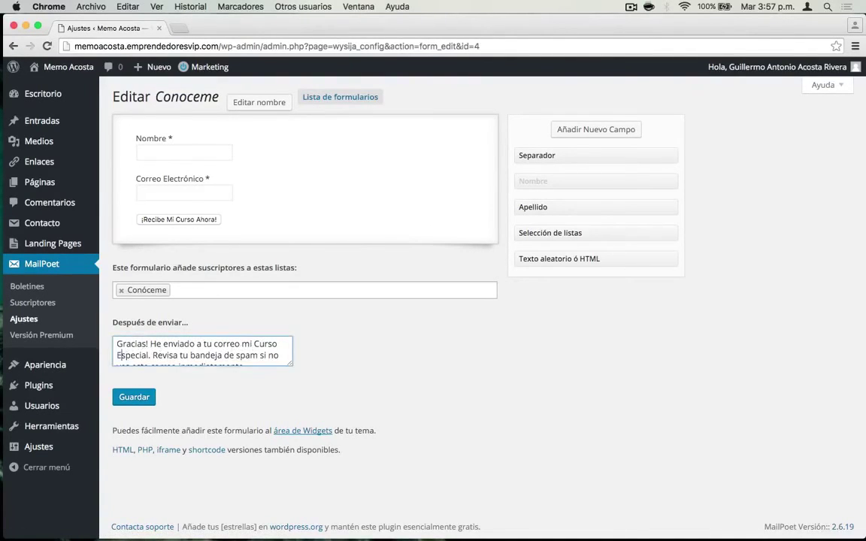
{"action": "key", "text": "Return"}
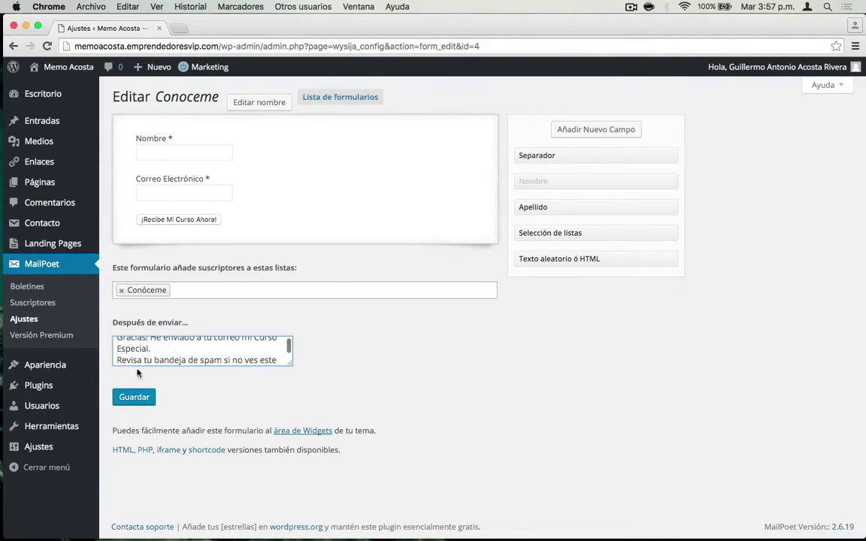
{"action": "scroll", "coordinate": [187, 357], "scroll_direction": "down", "scroll_amount": 2}
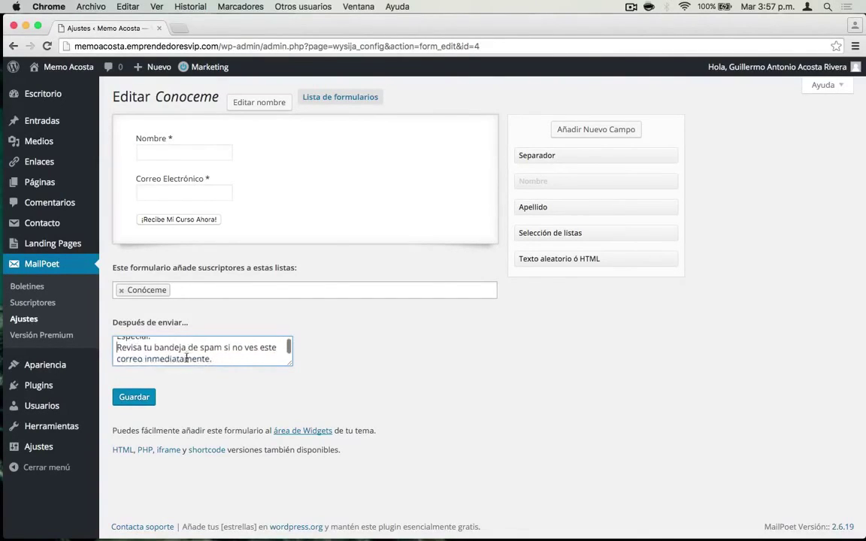
{"action": "double_click", "coordinate": [251, 344]}
{"action": "type", "text": "recibes"}
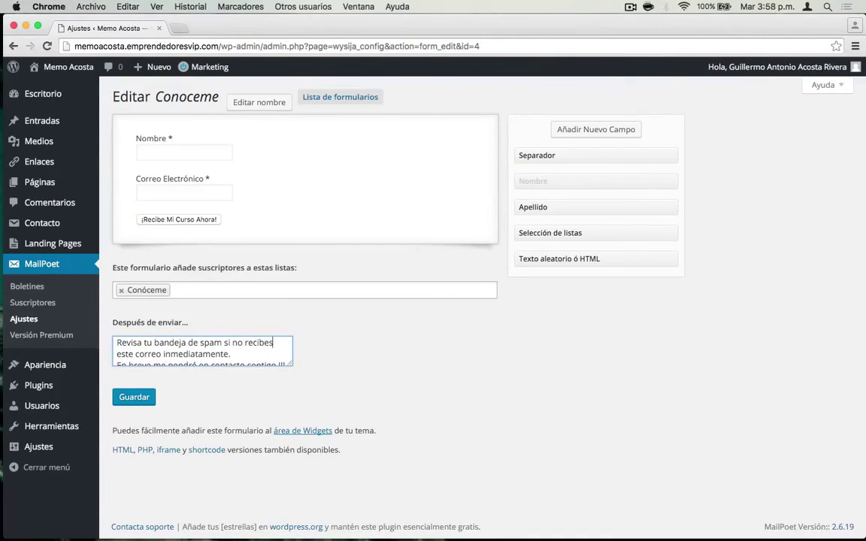
{"action": "scroll", "coordinate": [272, 360], "scroll_direction": "down", "scroll_amount": 1}
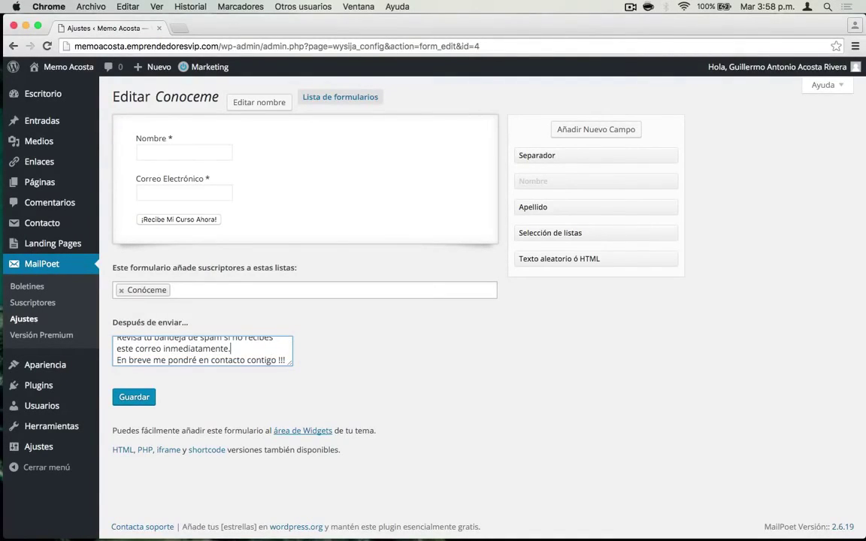
{"action": "left_click", "coordinate": [143, 399]}
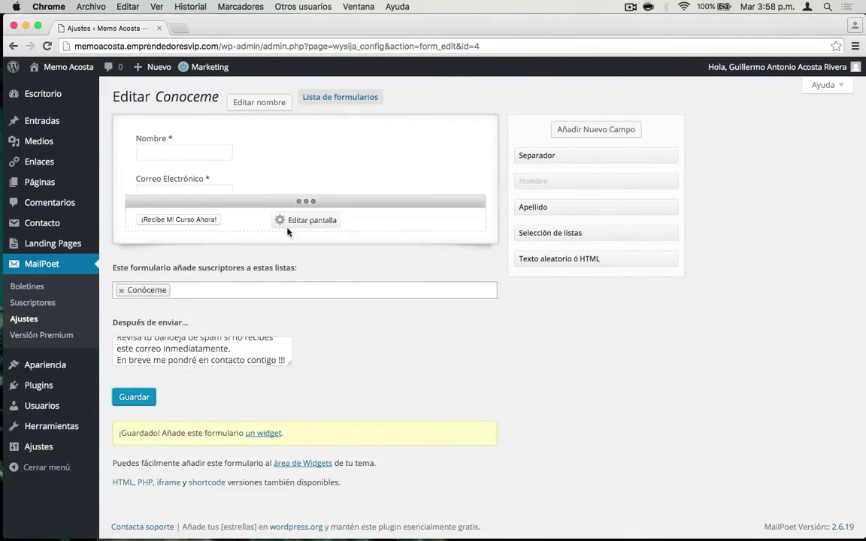
{"action": "left_click", "coordinate": [34, 302]}
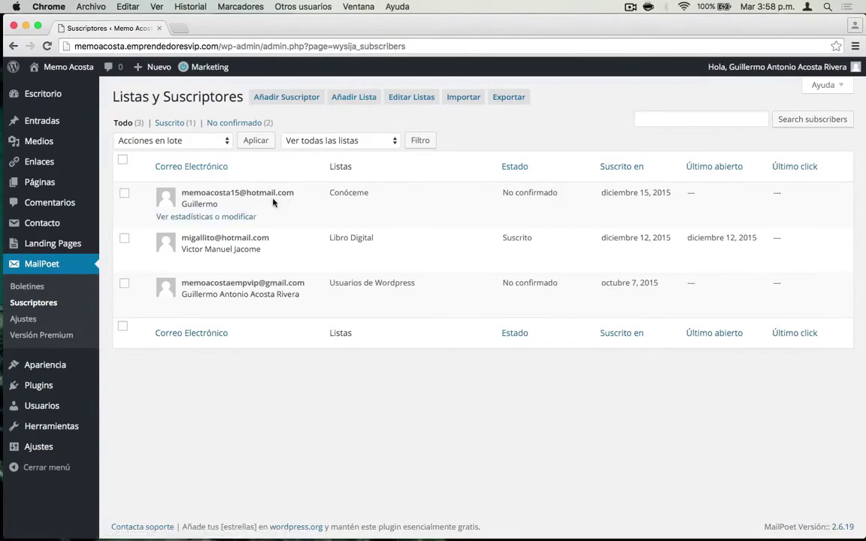
- Tick the test Conóceme subscriber and permanently delete it via the Borrar suscriptores bulk action
{"action": "mouse_move", "coordinate": [215, 202]}
{"action": "left_click", "coordinate": [124, 193]}
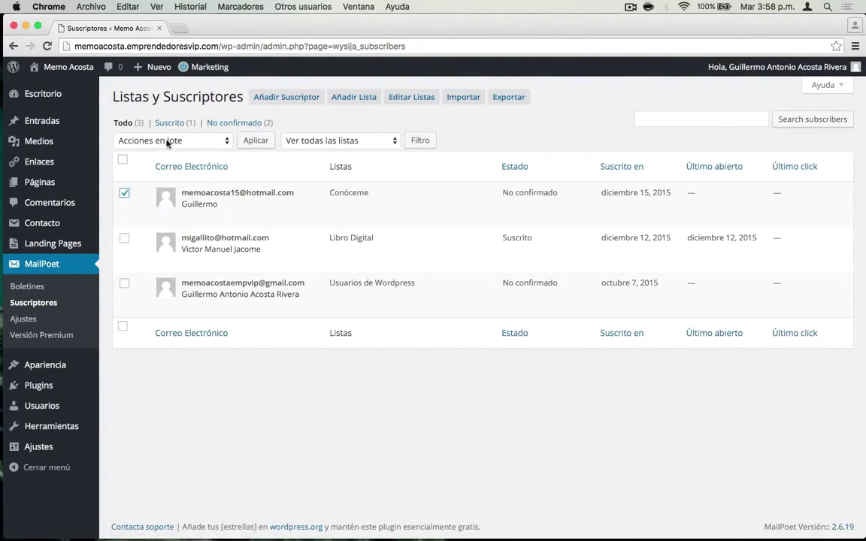
{"action": "left_click", "coordinate": [167, 140]}
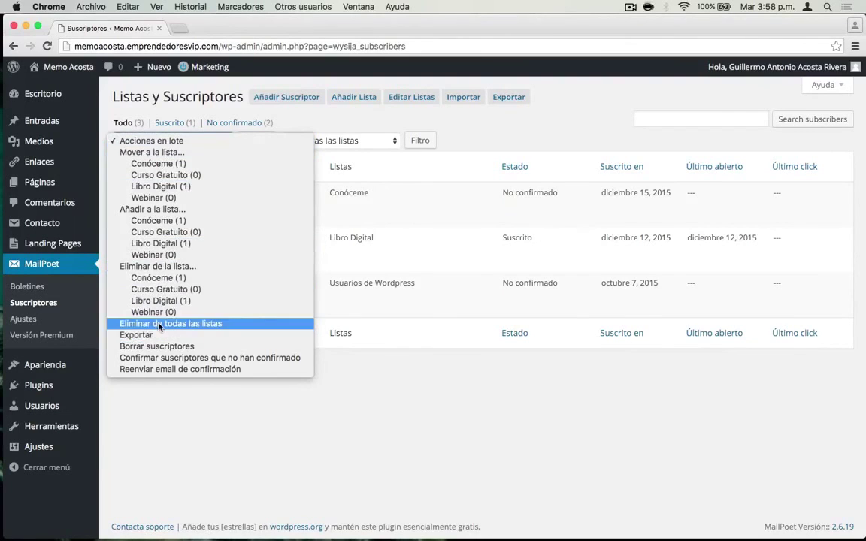
{"action": "left_click", "coordinate": [154, 346]}
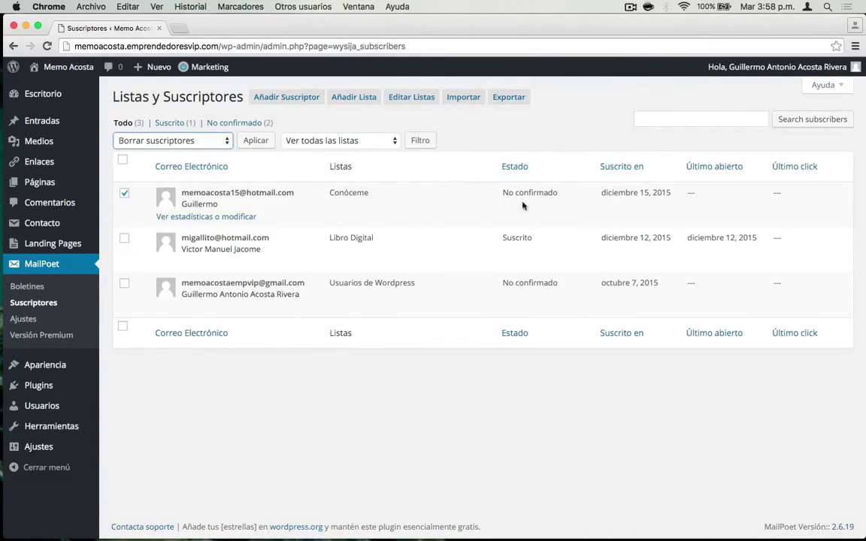
{"action": "left_click", "coordinate": [255, 142]}
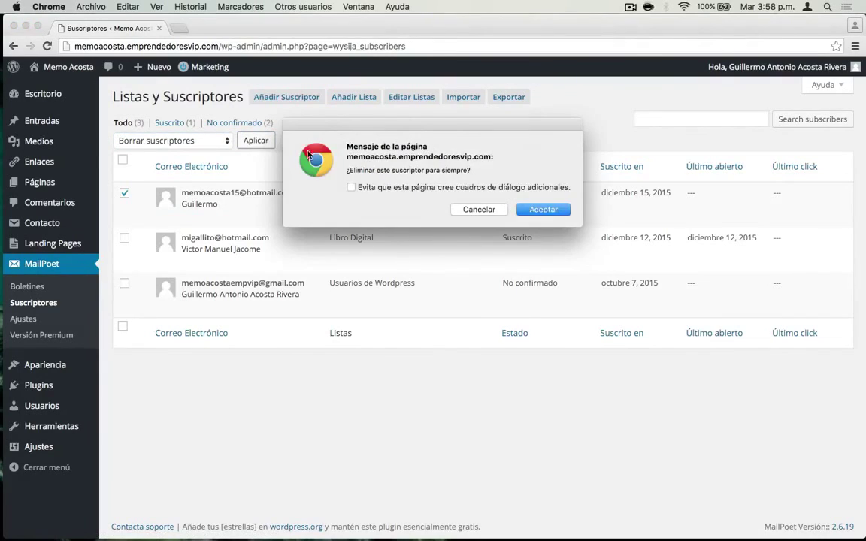
{"action": "left_click", "coordinate": [540, 209]}
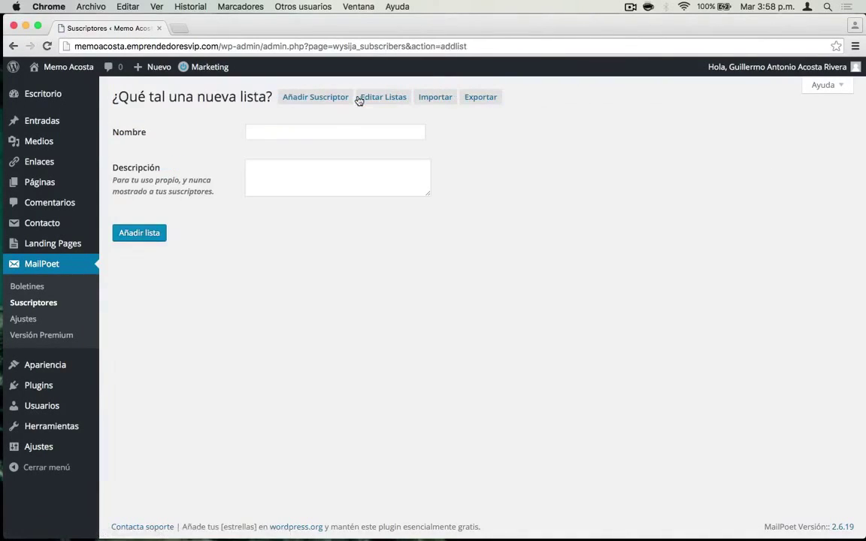
- Look over the subscriber lists in Editar Listas, then return to the Boletines newsletter list
{"action": "left_click", "coordinate": [387, 104]}
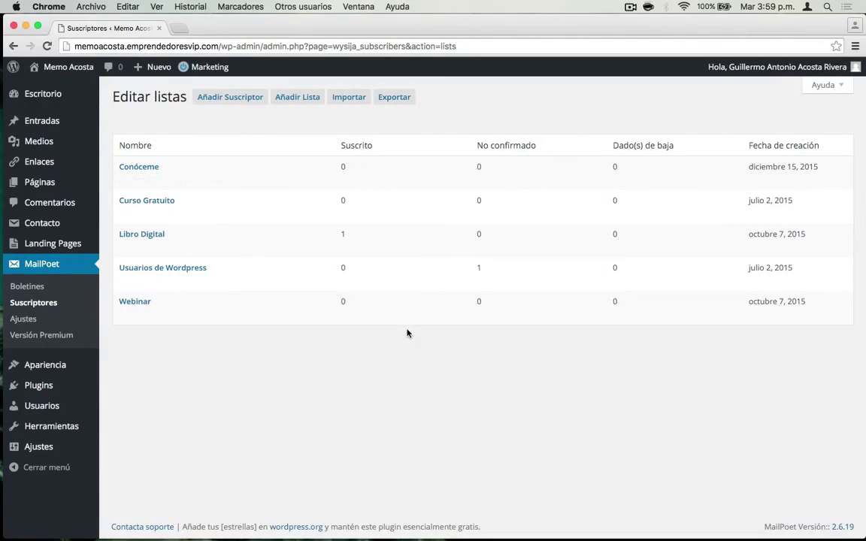
{"action": "left_click", "coordinate": [33, 290]}
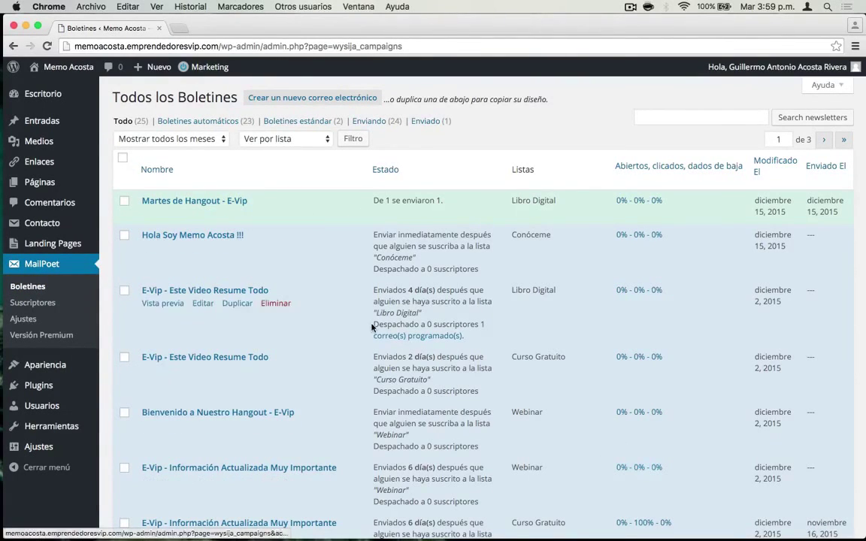
{"action": "scroll", "coordinate": [373, 324], "scroll_direction": "down", "scroll_amount": 2}
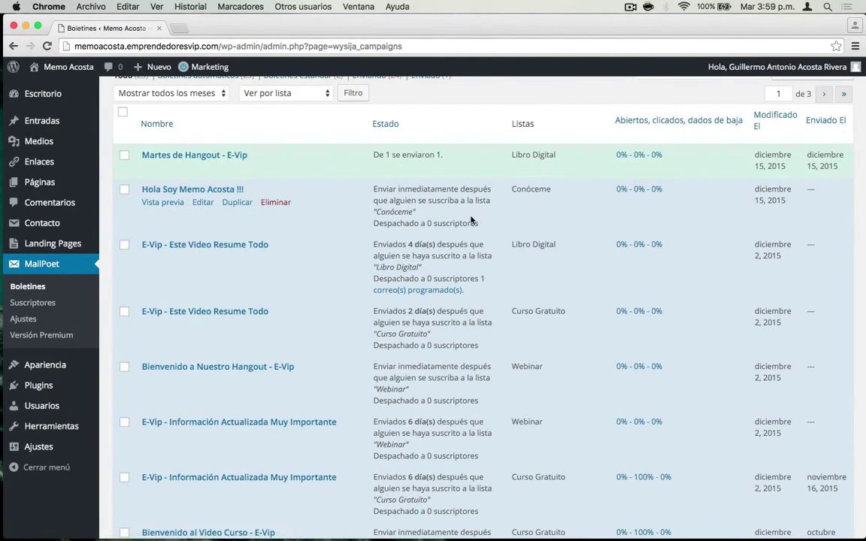
{"action": "scroll", "coordinate": [470, 221], "scroll_direction": "up", "scroll_amount": 2}
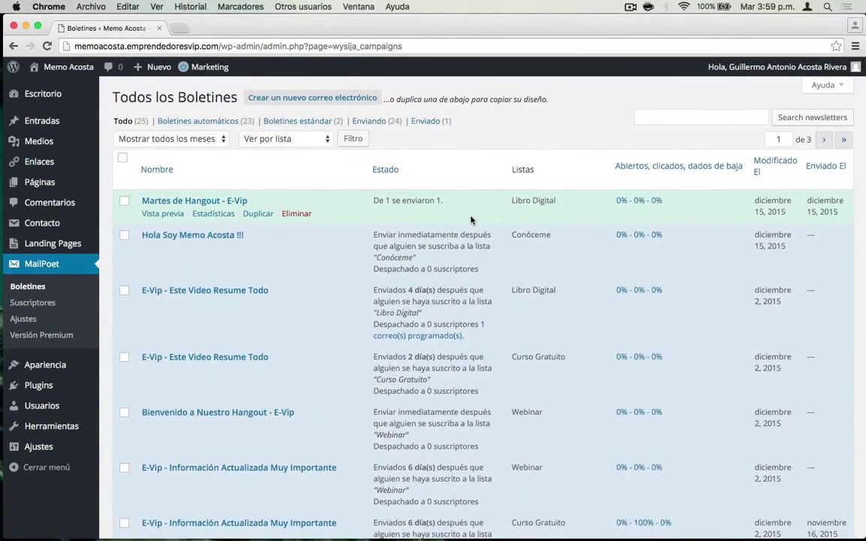